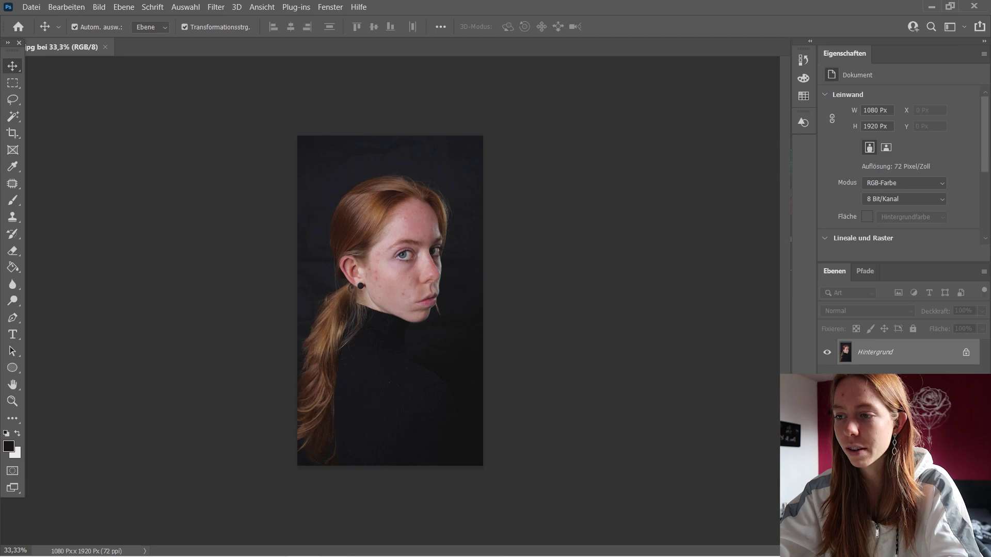
- Inspect the skin up close, then duplicate the Hintergrund layer as Hintergrund Kopie
scroll(402, 255, "up", 3)
scroll(402, 255, "up", 2)
scroll(402, 255, "up", 4)
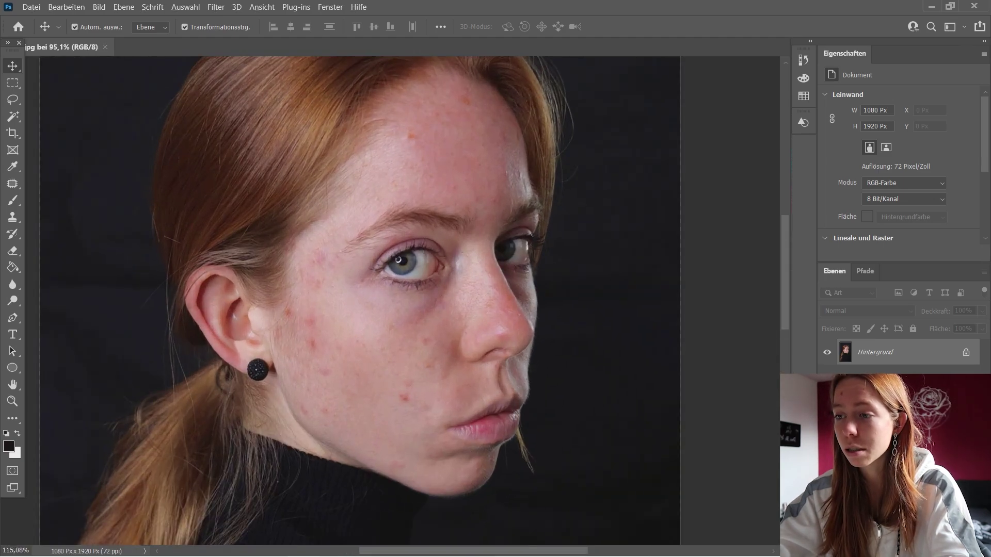
scroll(359, 300, "down", 1)
scroll(360, 301, "down", 2)
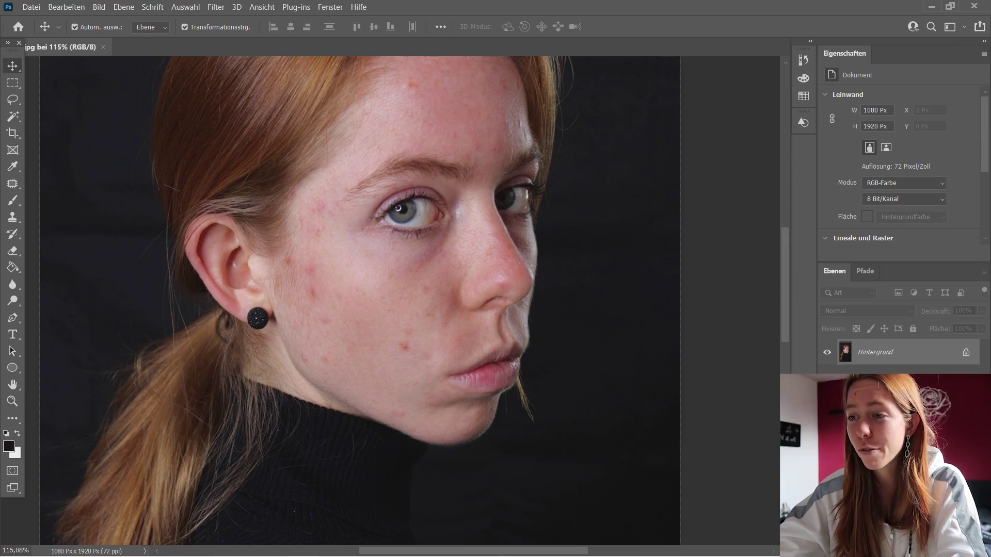
scroll(398, 165, "down", 4)
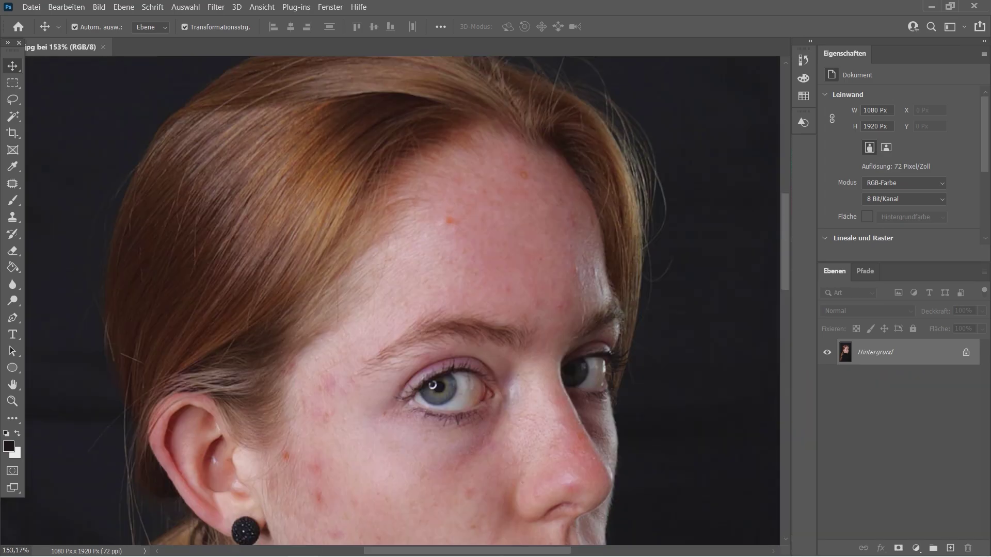
scroll(403, 300, "right", 3)
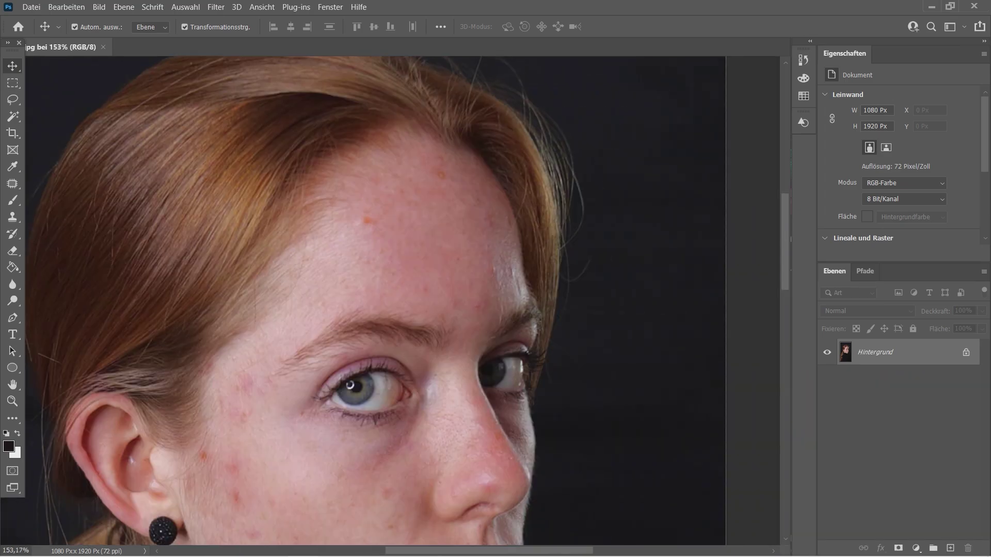
scroll(403, 299, "left", 3)
scroll(402, 299, "down", 5)
scroll(403, 299, "down", 4)
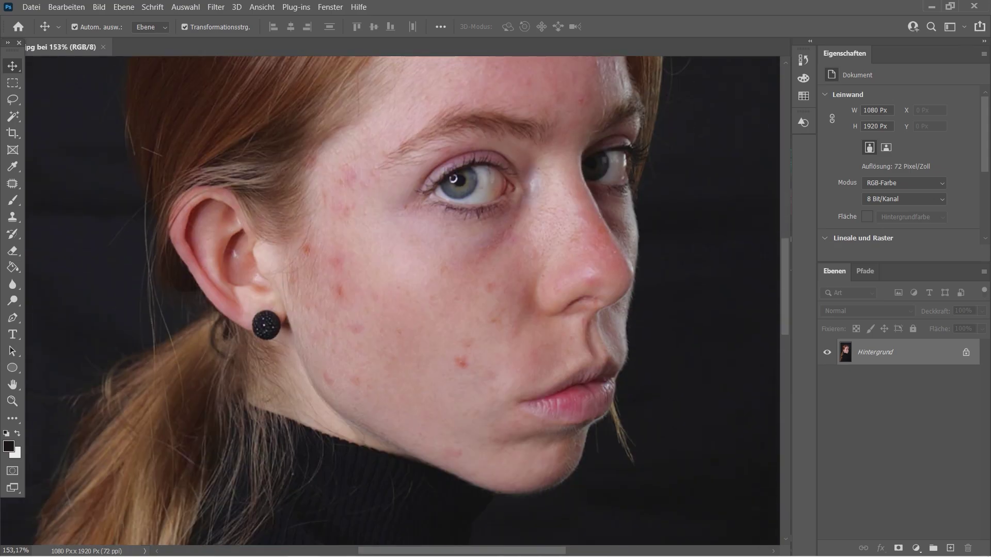
scroll(402, 299, "down", 1)
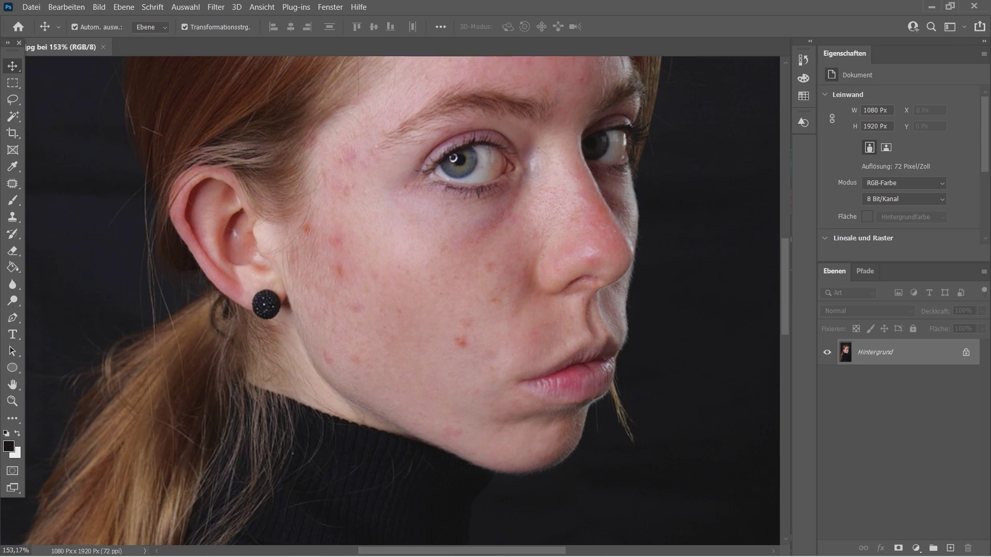
left_click_drag(878, 352, 950, 548)
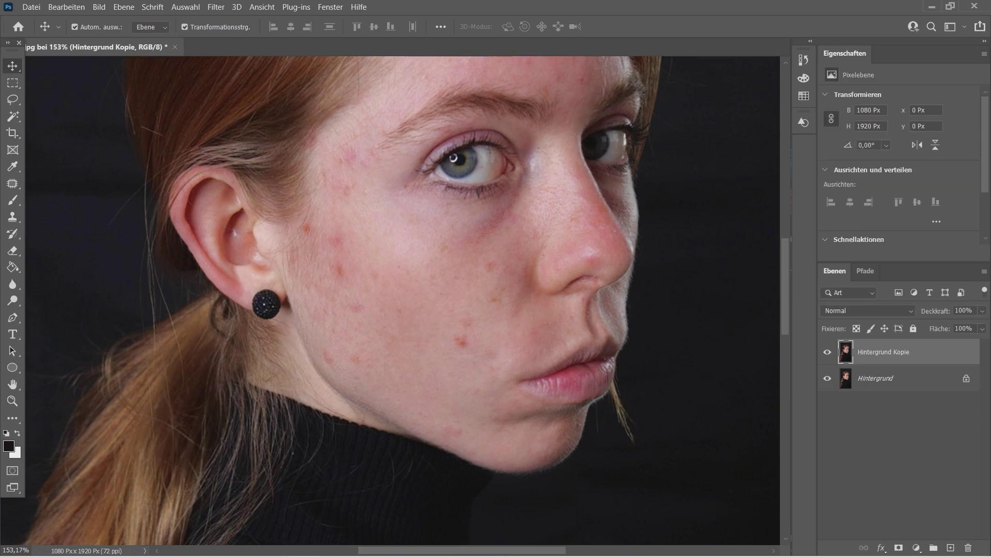
- On Hintergrund Kopie, patch the cheek pimple with clean nearby skin using the Patch tool
key("alt+bracketleft")
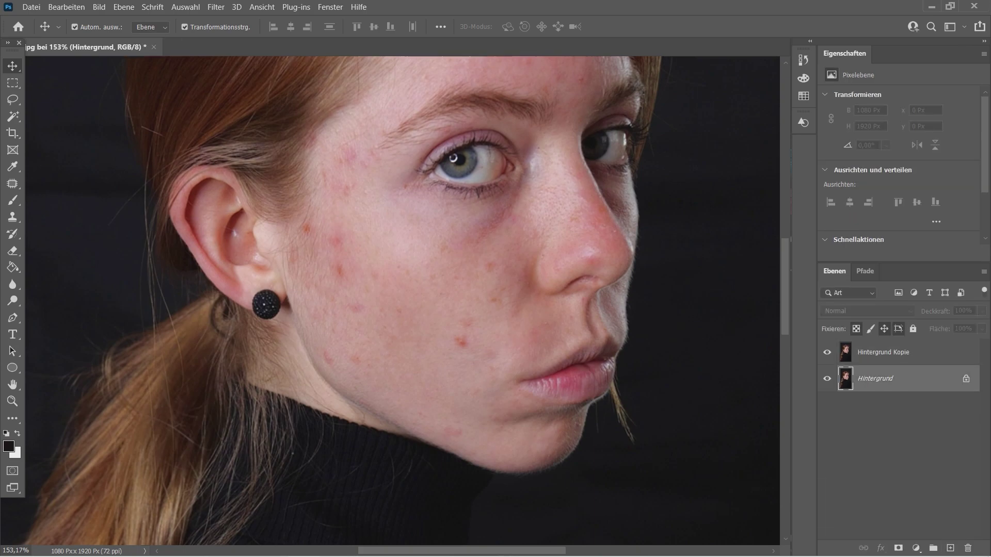
key("alt+bracketright")
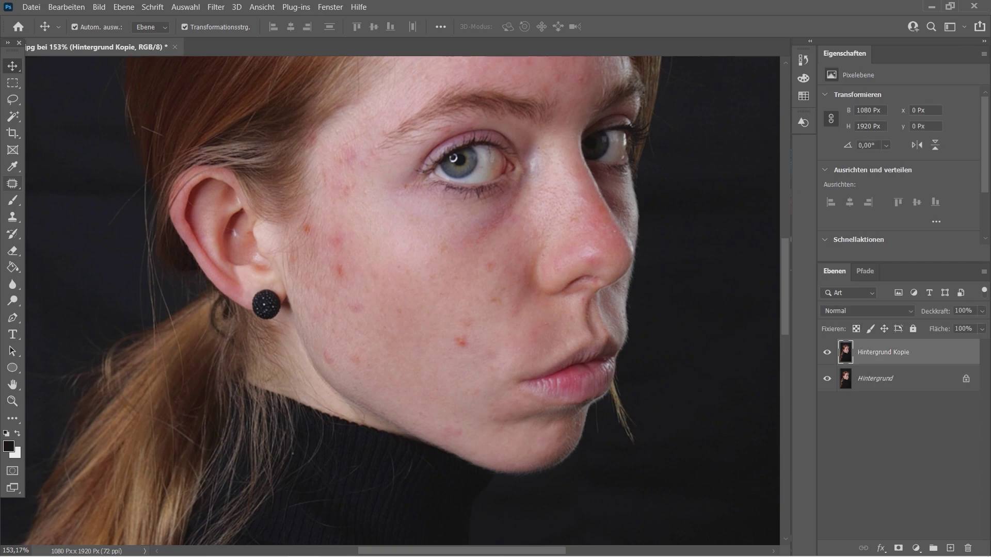
left_click(12, 183)
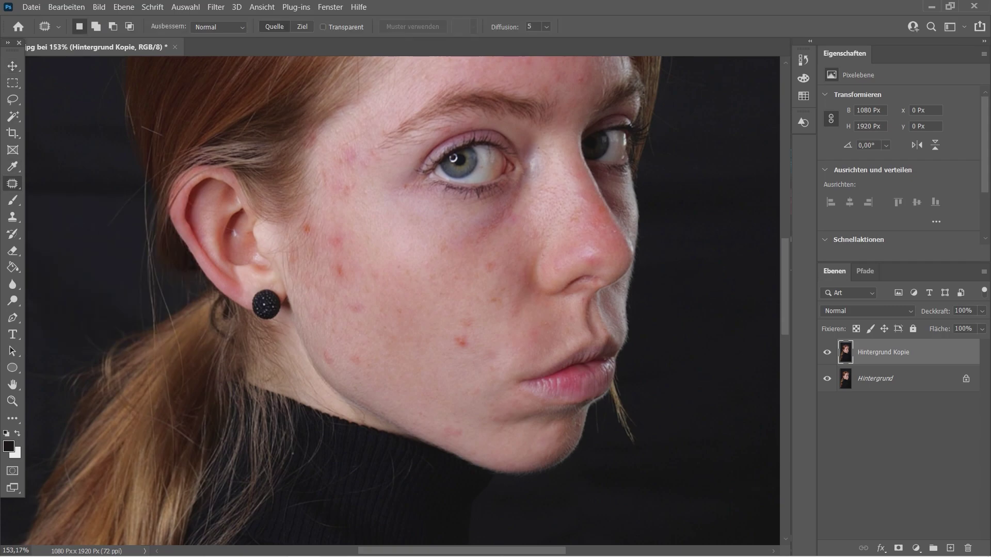
scroll(476, 339, "up", 5)
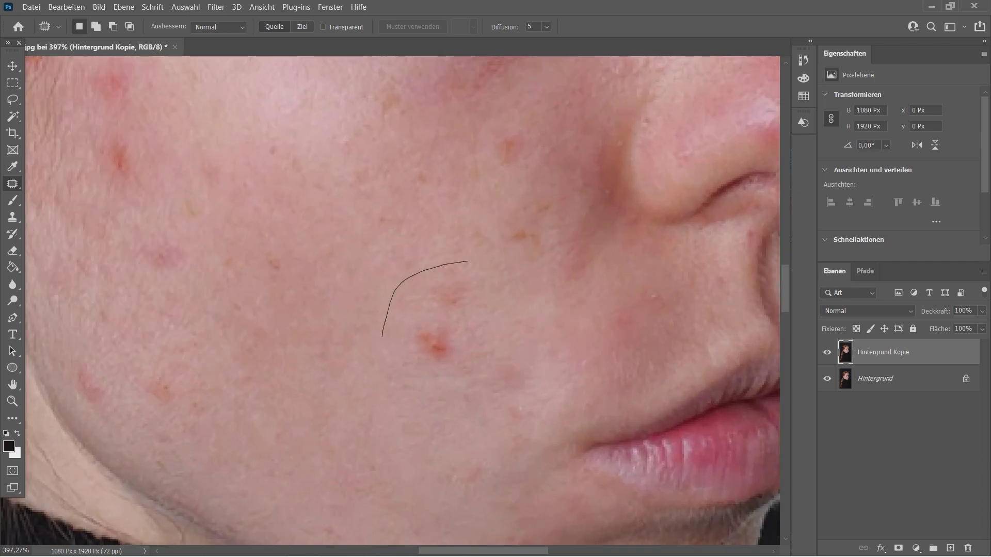
left_click_drag(467, 261, 476, 282)
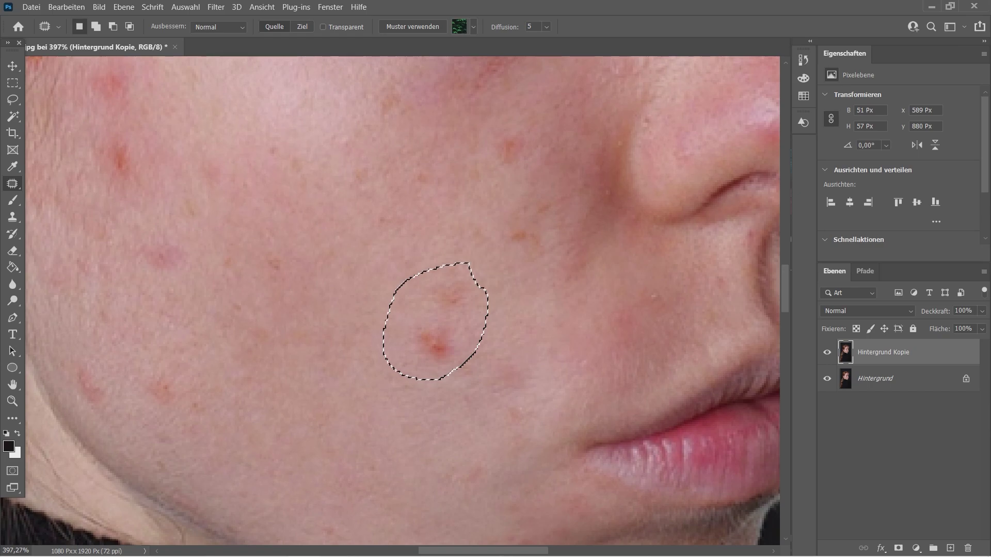
left_click_drag(439, 320, 400, 294)
left_click_drag(454, 268, 457, 271)
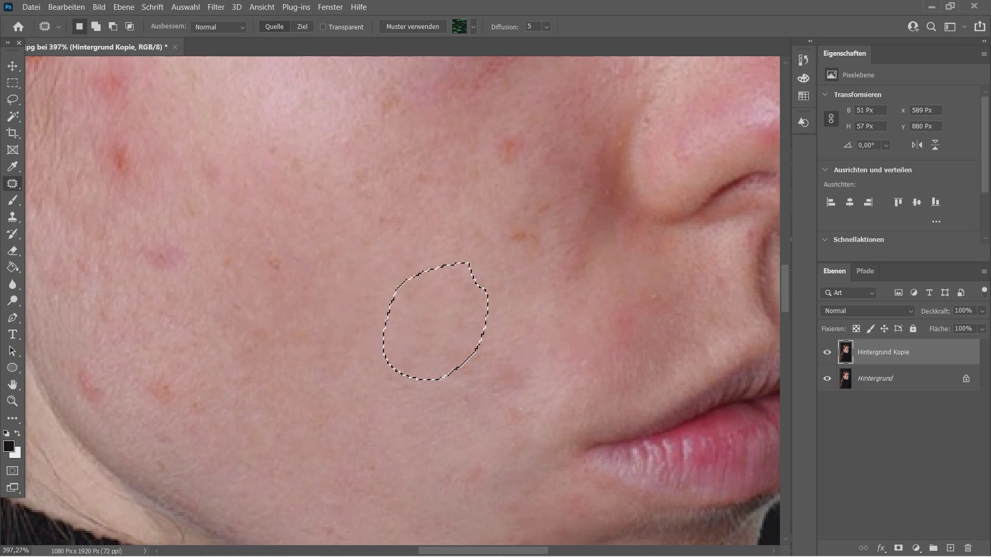
left_click_drag(431, 317, 408, 310)
key("ctrl+d")
- Patch the red spot on the chin with nearby clean skin and check the result
scroll(403, 420, "down", 5)
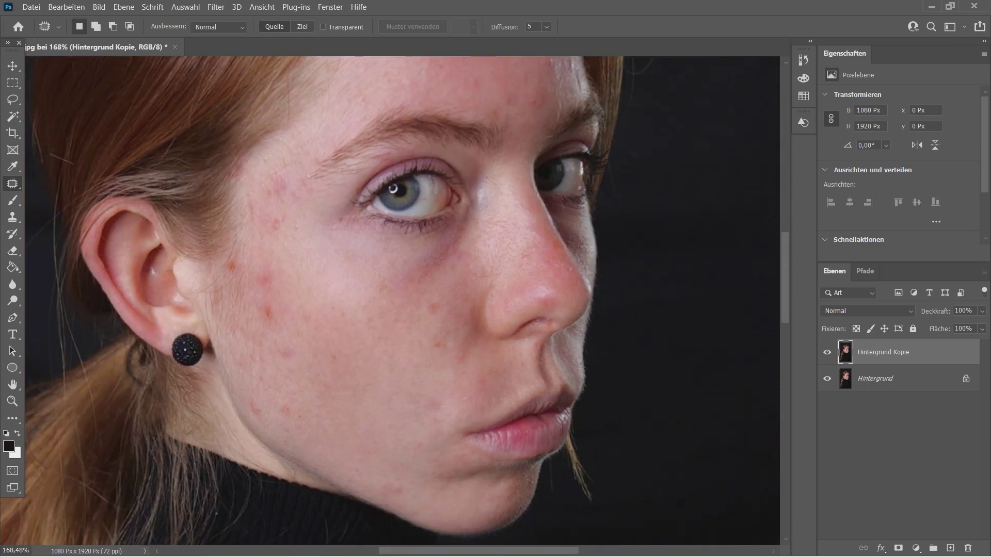
scroll(402, 309, "down", 5)
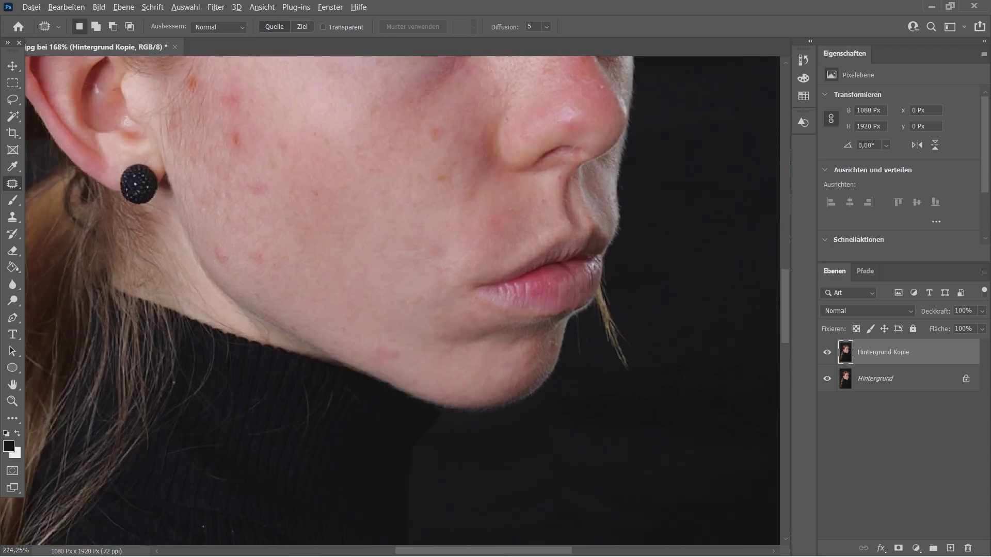
scroll(490, 320, "up", 5)
scroll(424, 363, "up", 2)
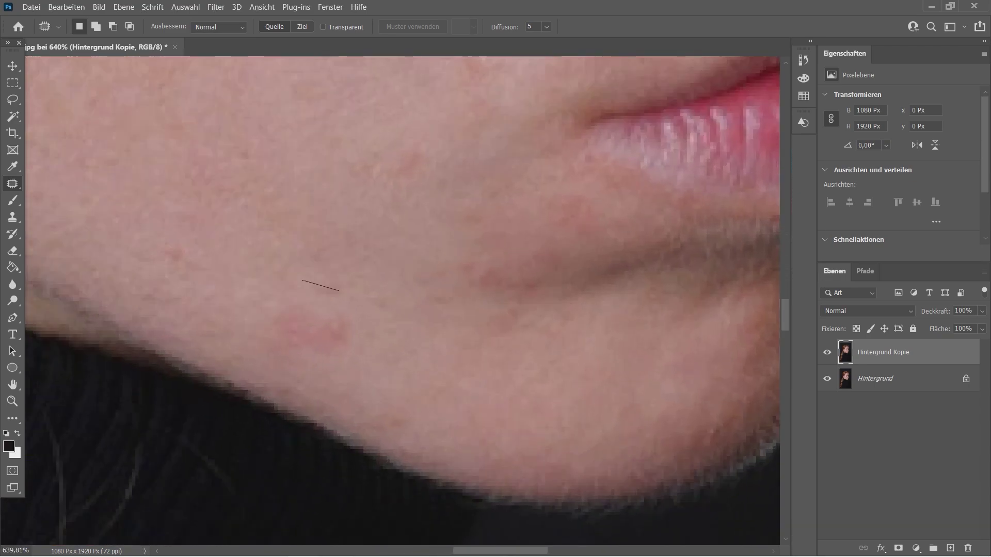
left_click_drag(272, 361, 352, 356)
left_click_drag(289, 325, 427, 387)
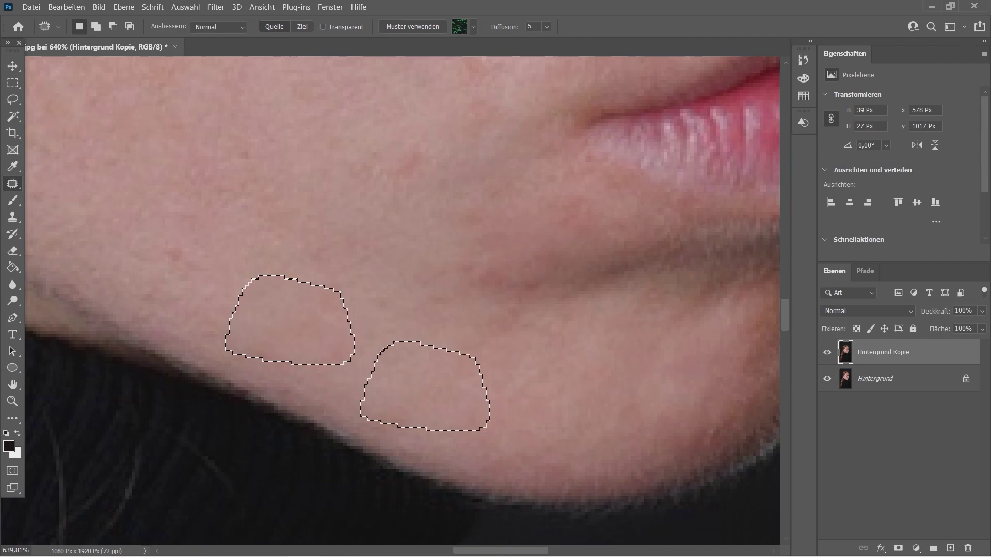
key("ctrl+d")
scroll(530, 361, "down", 2)
scroll(530, 361, "down", 2)
scroll(530, 362, "down", 1)
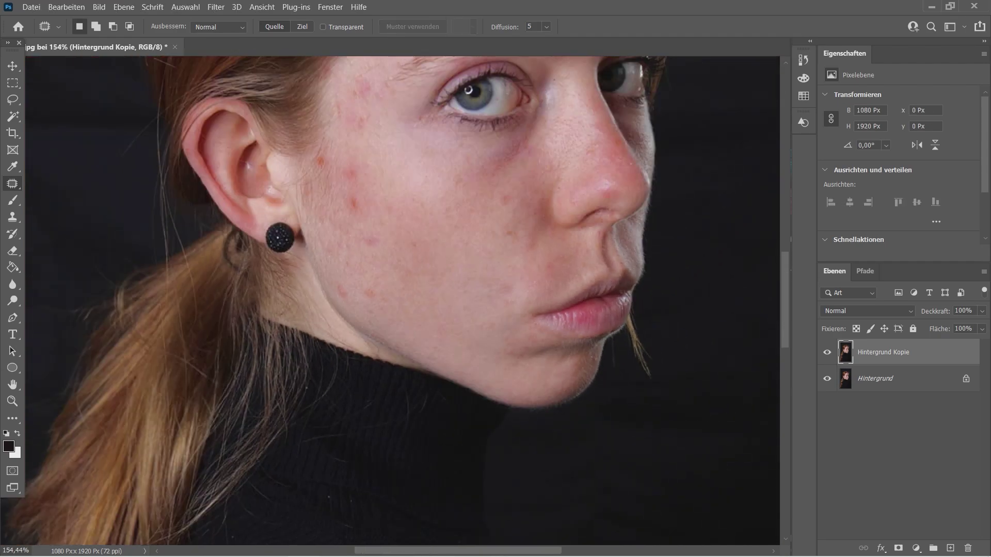
scroll(530, 362, "down", 1)
scroll(454, 299, "up", 1)
scroll(454, 300, "up", 3)
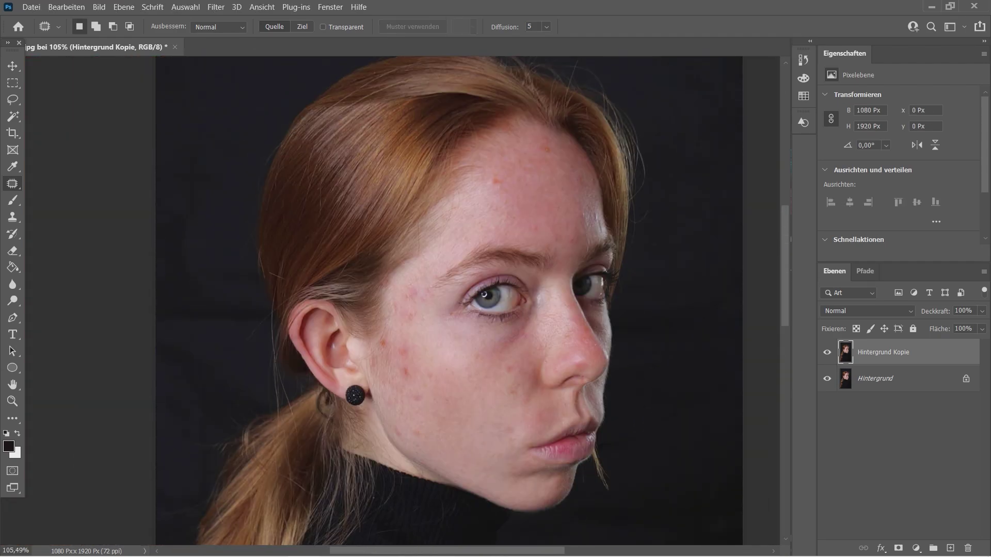
scroll(495, 221, "up", 3)
scroll(495, 165, "up", 1)
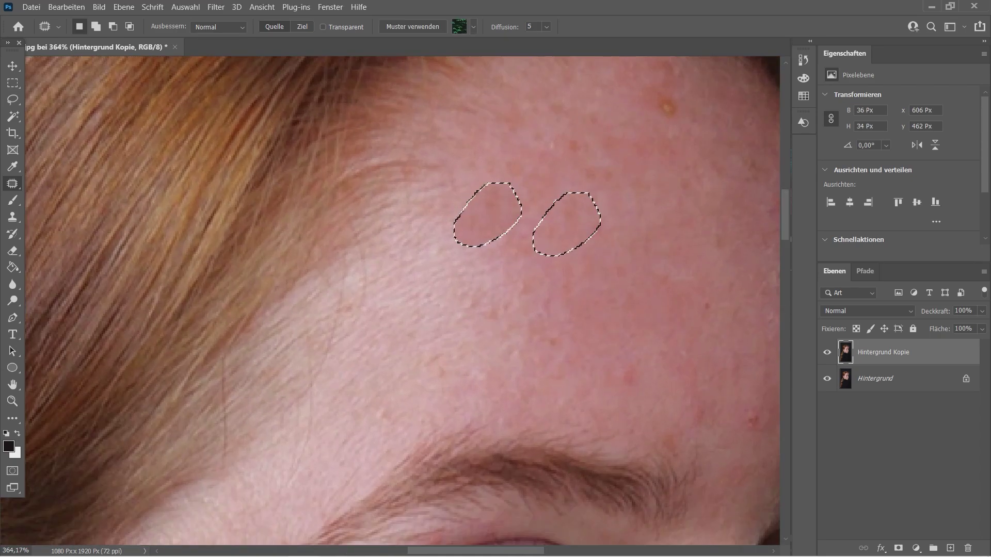
scroll(516, 299, "down", 2)
scroll(516, 299, "down", 2)
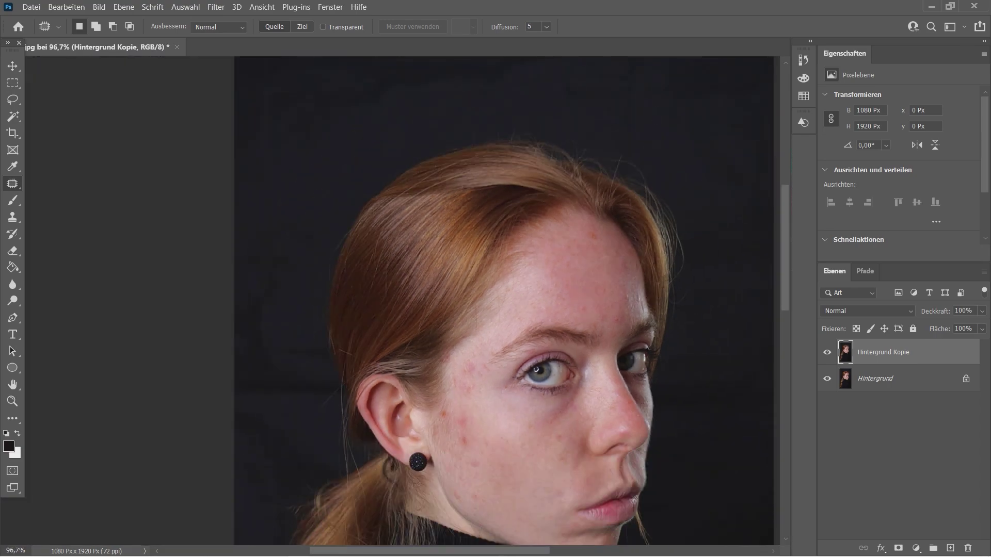
scroll(516, 299, "down", 1)
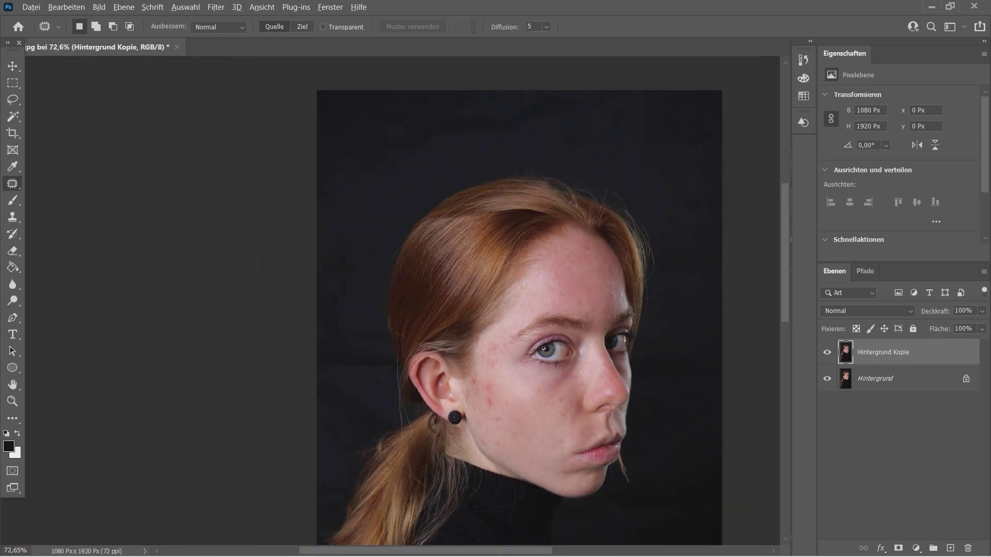
scroll(544, 349, "up", 1)
scroll(516, 335, "up", 1)
scroll(486, 321, "up", 1)
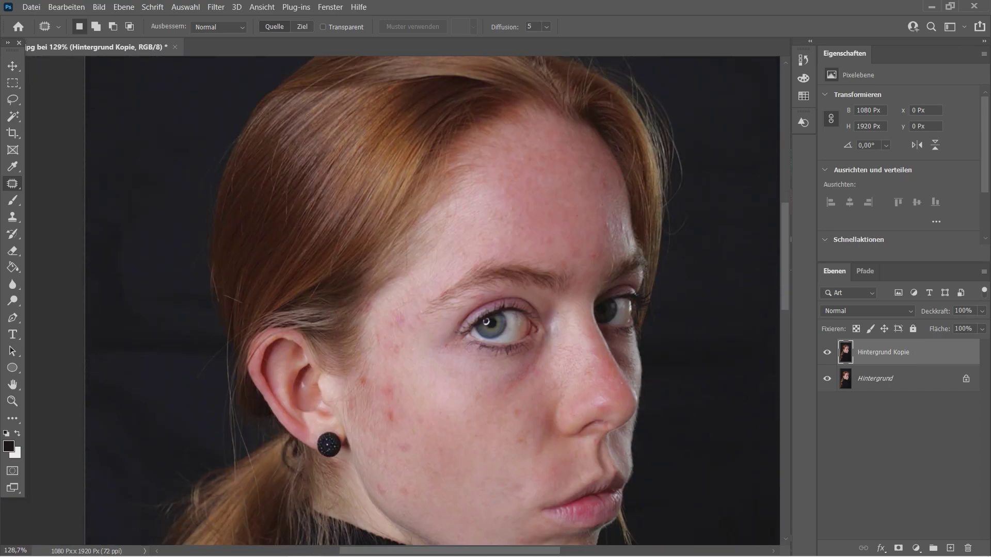
- Lasso-select the remaining red spot on the cheek
key("l")
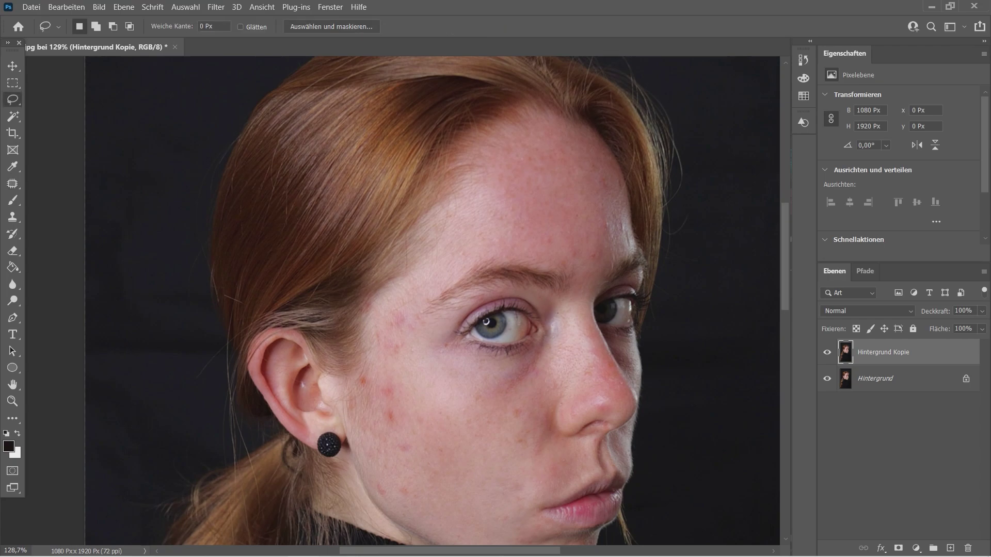
scroll(428, 299, "up", 1)
scroll(428, 299, "up", 1)
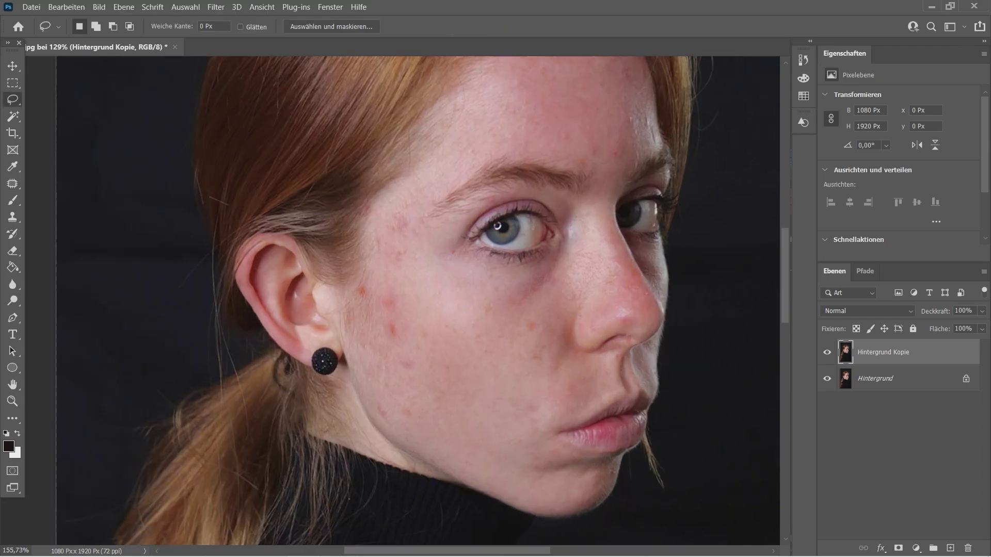
scroll(398, 367, "up", 2)
scroll(398, 366, "up", 2)
scroll(397, 366, "up", 1)
scroll(397, 366, "up", 2)
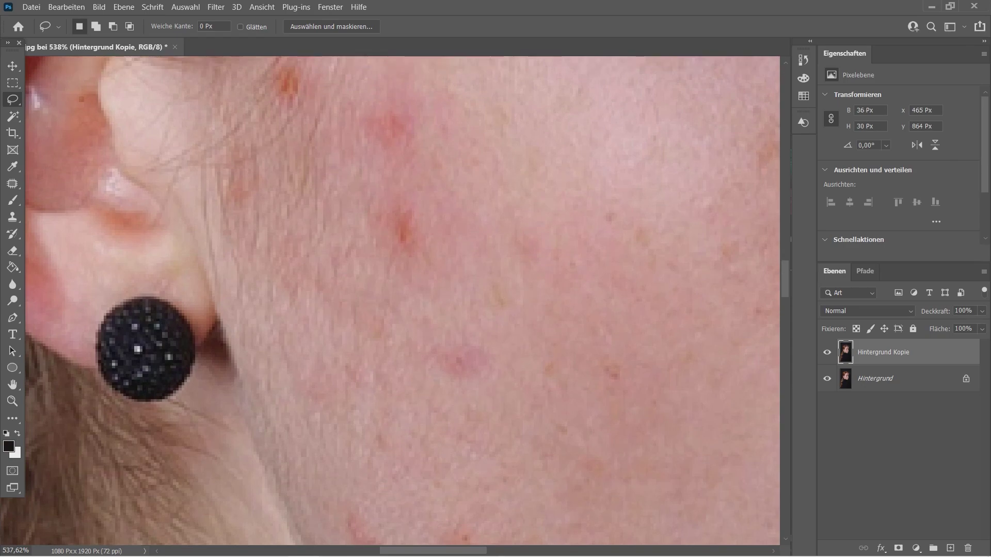
left_click_drag(492, 395, 503, 326)
- Fill the selected spot with Content-Aware Fill, outputting to a new layer
key("alt+b")
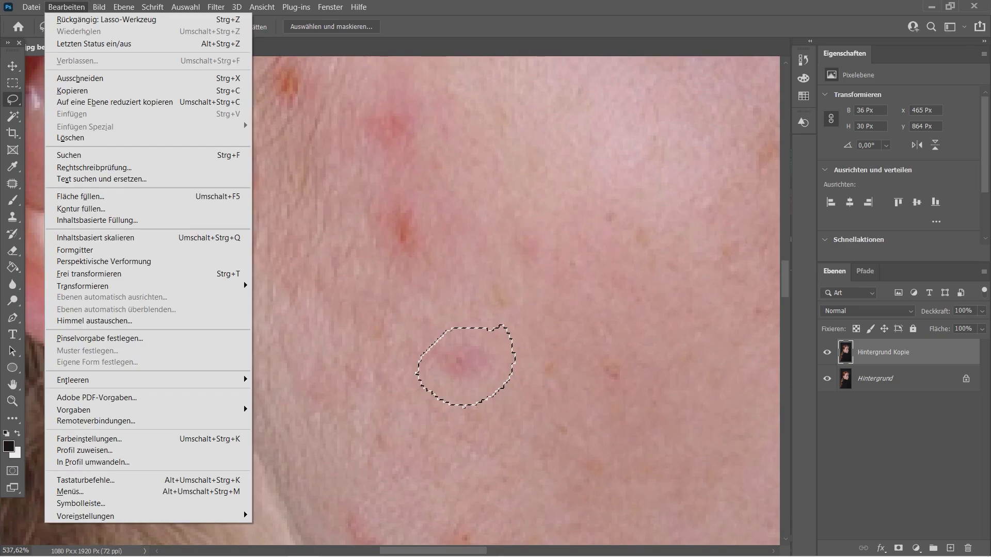
key("Return")
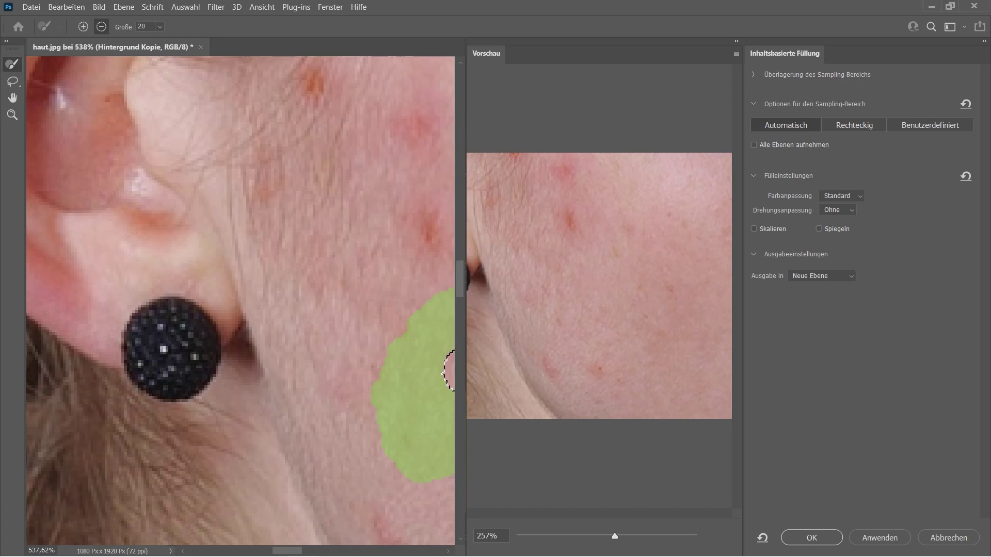
left_click(811, 537)
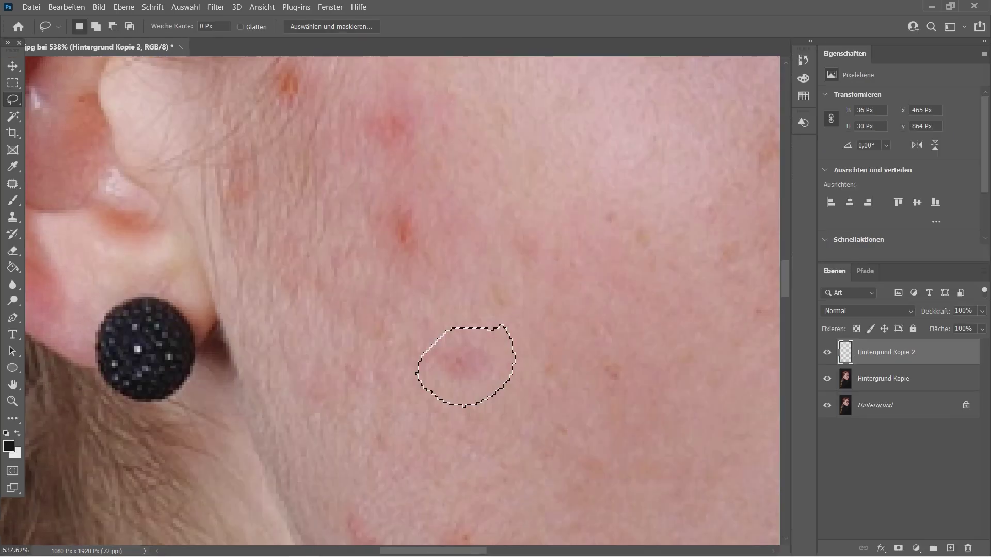
scroll(549, 388, "down", 3)
scroll(549, 388, "down", 2)
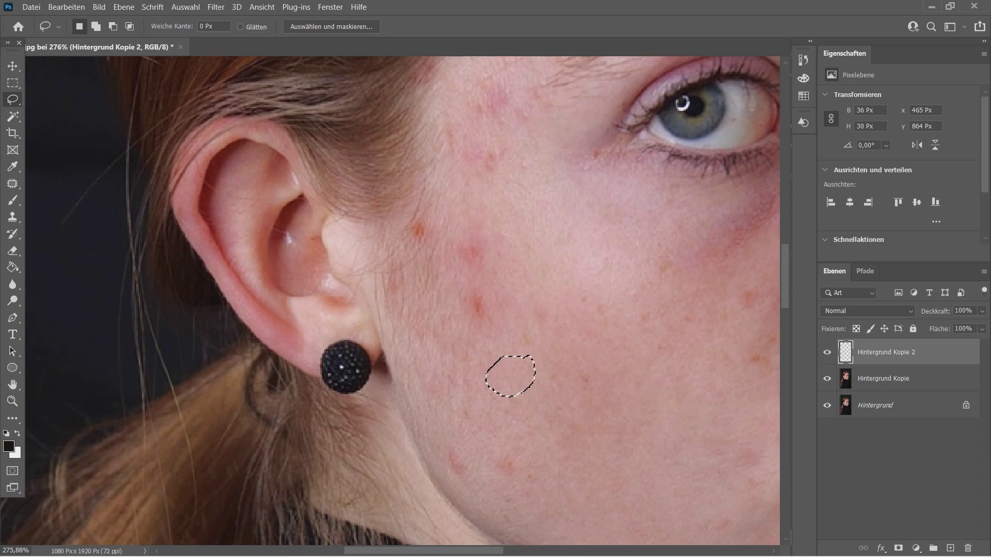
scroll(556, 387, "down", 2)
scroll(555, 387, "down", 2)
scroll(555, 387, "down", 2)
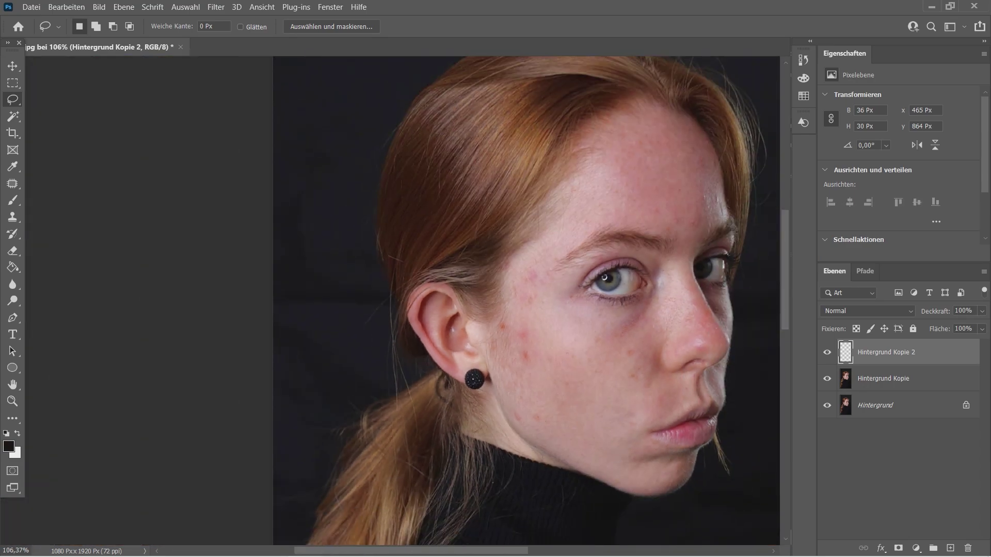
scroll(556, 387, "down", 1)
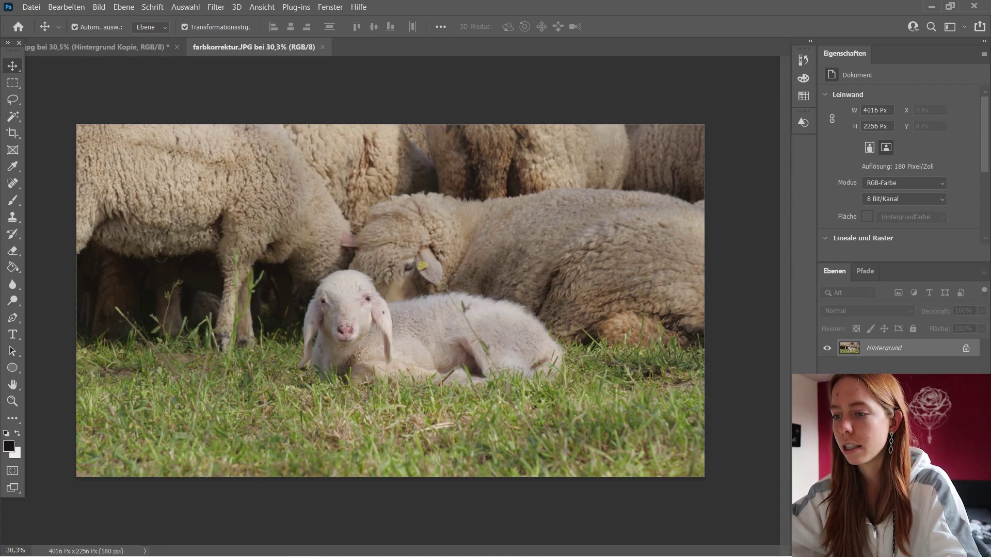
- Duplicate the lamb photo's Hintergrund layer with Ctrl+J and show the adjustment layer types
scroll(441, 335, "up", 2)
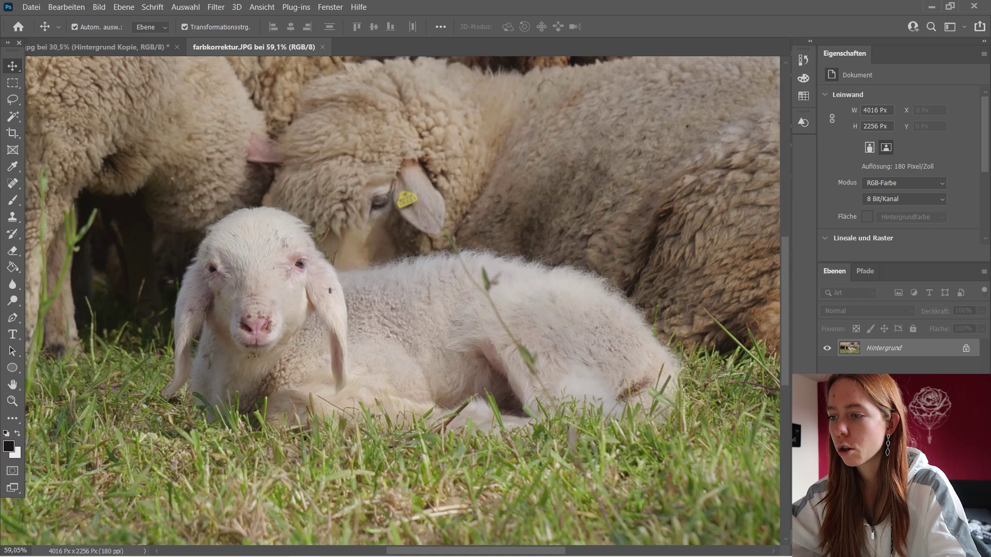
scroll(390, 299, "down", 1)
scroll(390, 299, "down", 1)
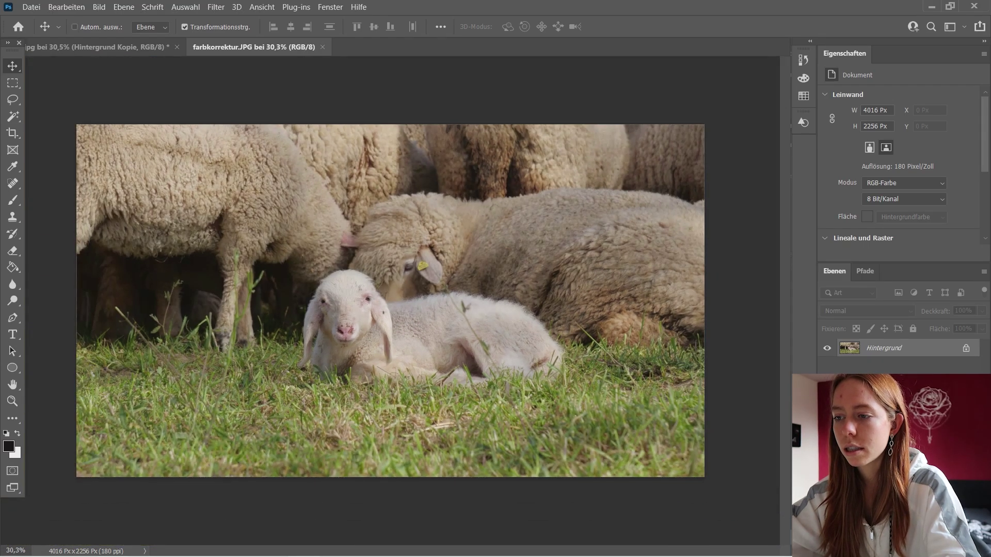
scroll(390, 300, "down", 1)
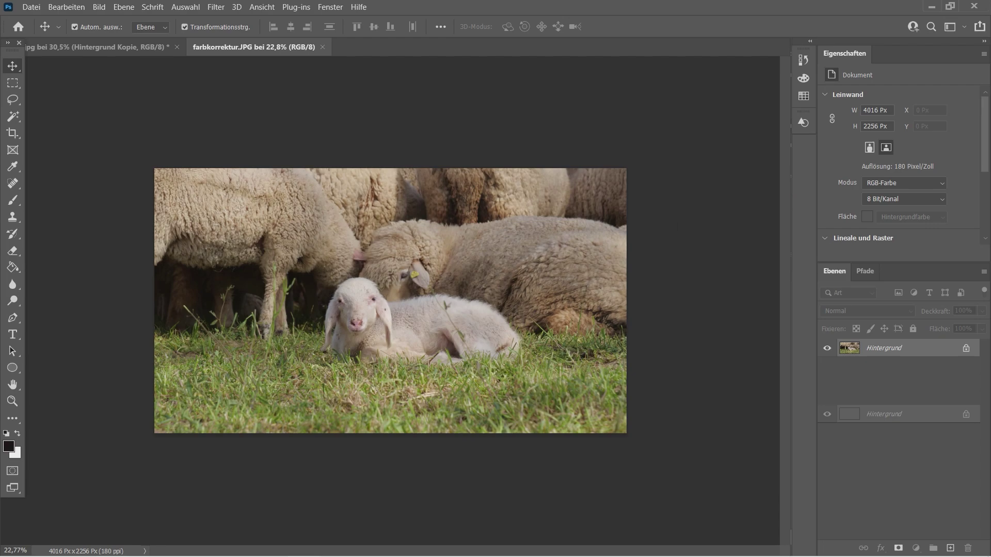
key("ctrl+j")
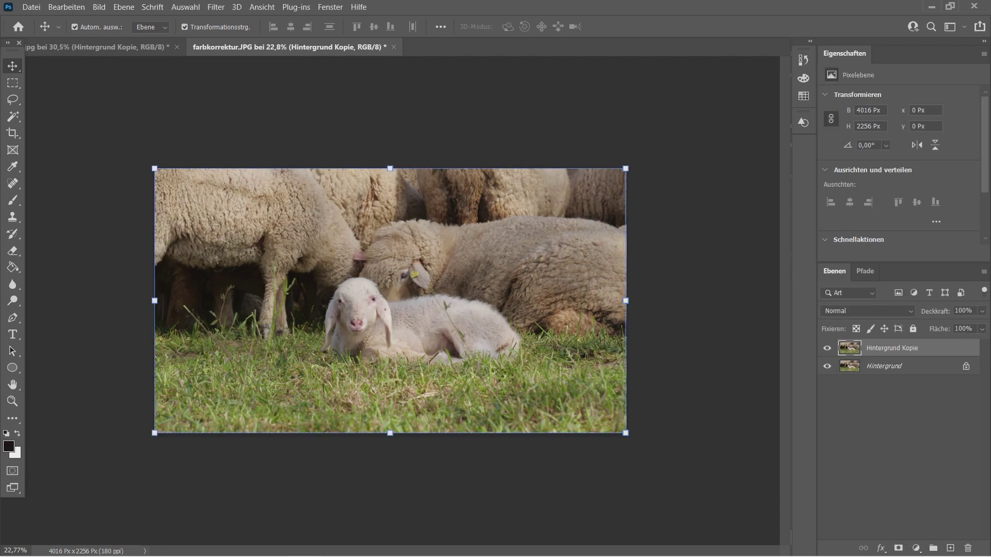
left_click(916, 548)
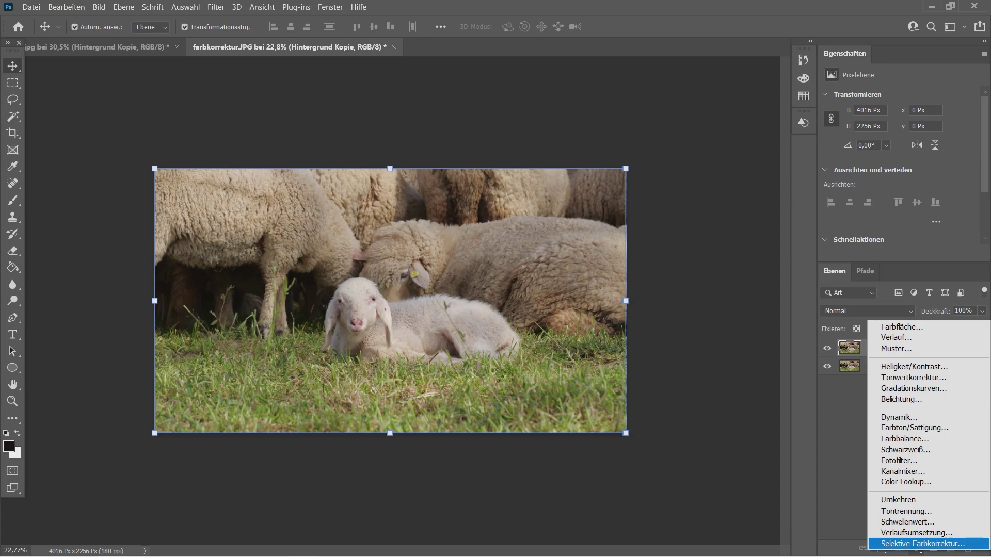
- Add a Selective Color layer and set Greens to no cyan and maximum magenta
left_click(919, 544)
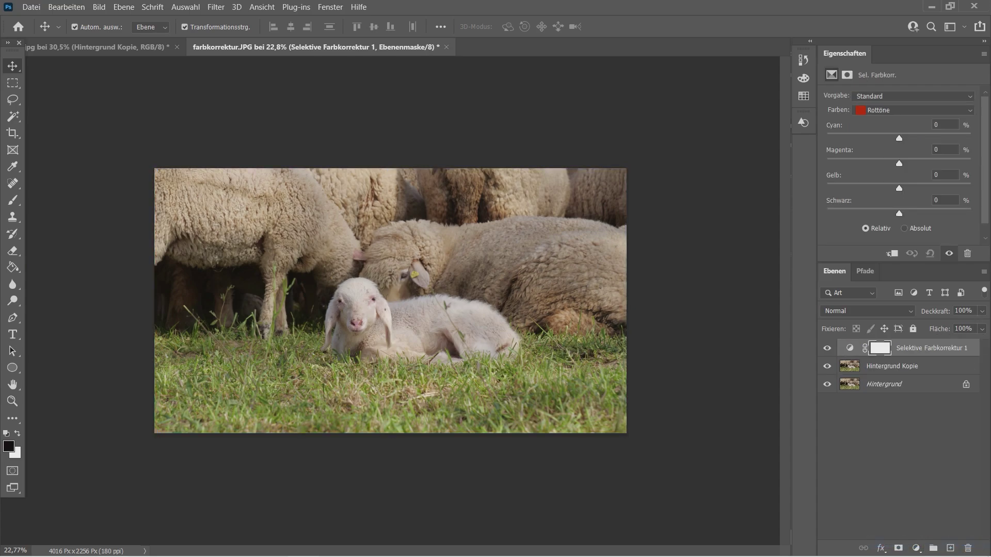
left_click(914, 110)
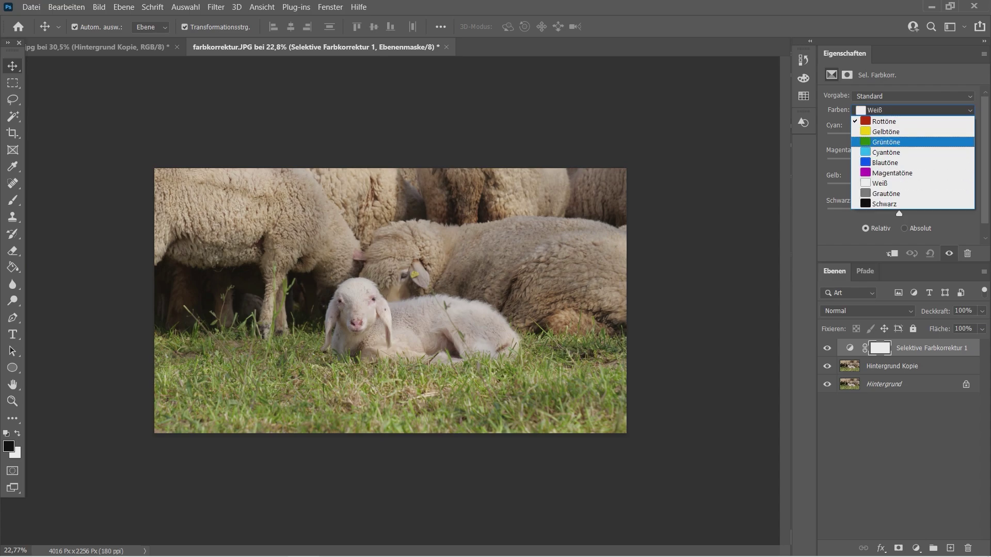
left_click(886, 142)
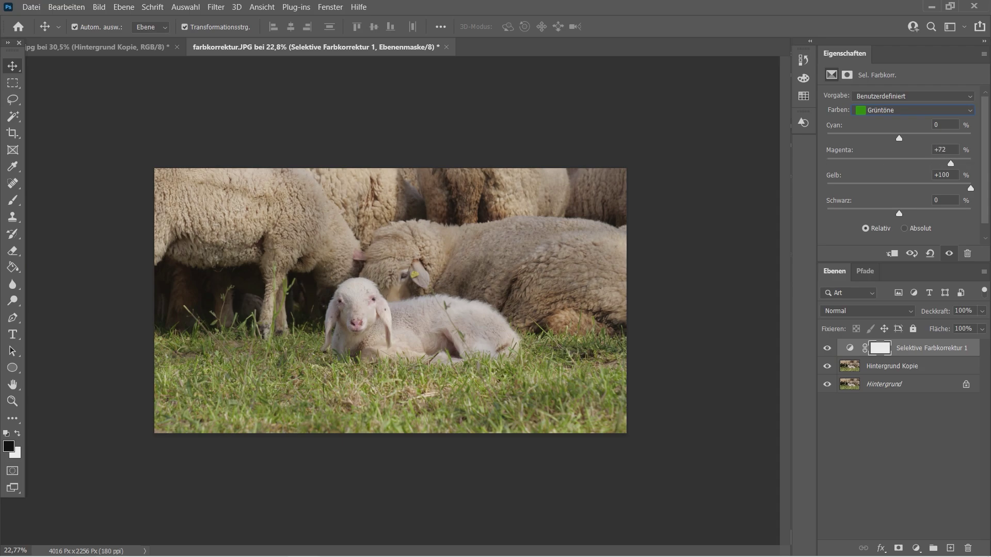
mouse_move(941, 138)
left_mouse_down()
mouse_move(827, 138)
mouse_move(971, 137)
mouse_move(827, 138)
left_mouse_up()
left_click_drag(951, 163, 970, 163)
- Adjust the Yellows with full yellow and added magenta, then pick the Whites range
left_click(913, 110)
left_click(888, 121)
mouse_move(898, 187)
left_mouse_down()
mouse_move(971, 188)
mouse_move(826, 187)
mouse_move(886, 188)
mouse_move(896, 137)
mouse_move(831, 138)
left_mouse_up()
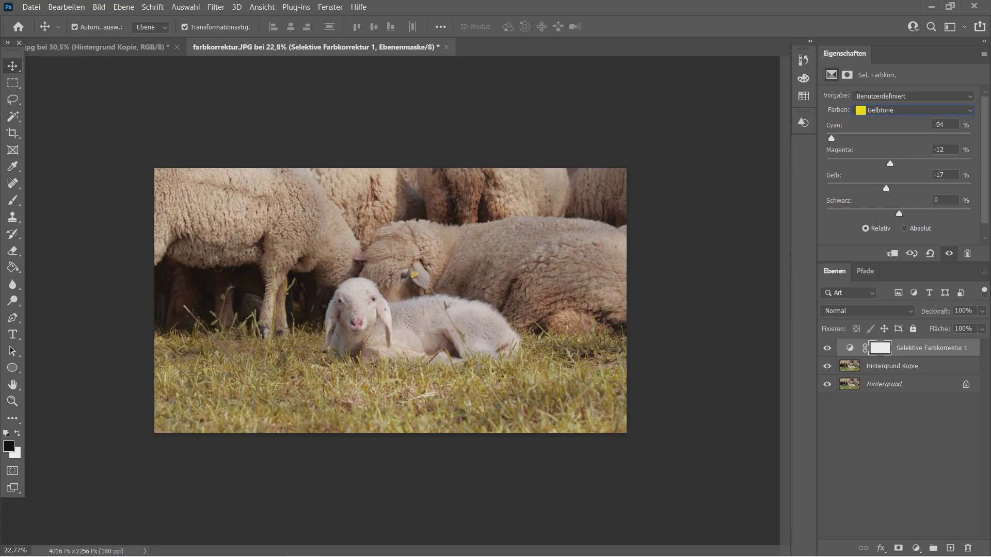
mouse_move(890, 163)
left_mouse_down()
mouse_move(880, 163)
mouse_move(912, 163)
mouse_move(876, 163)
mouse_move(872, 188)
mouse_move(843, 187)
left_mouse_up()
left_click(914, 110)
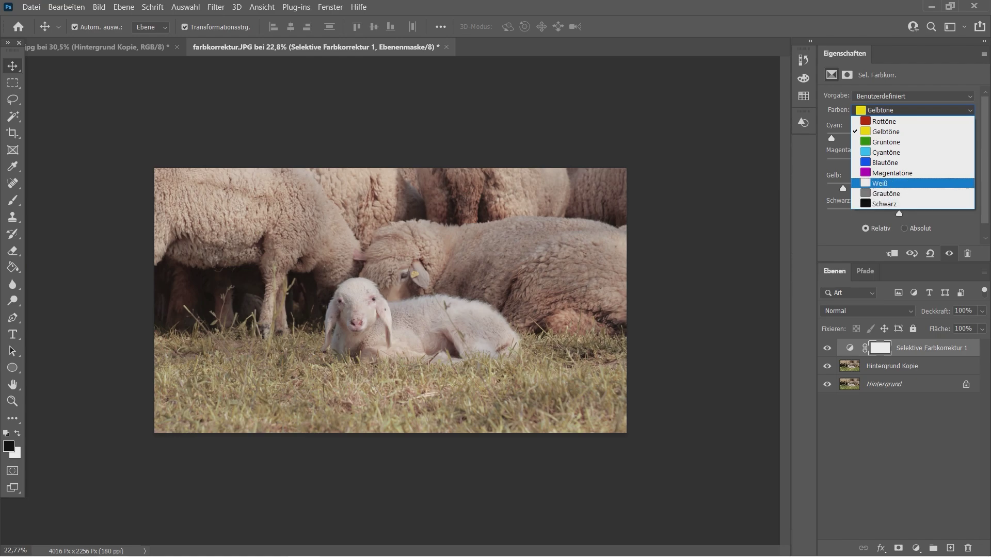
left_click(880, 183)
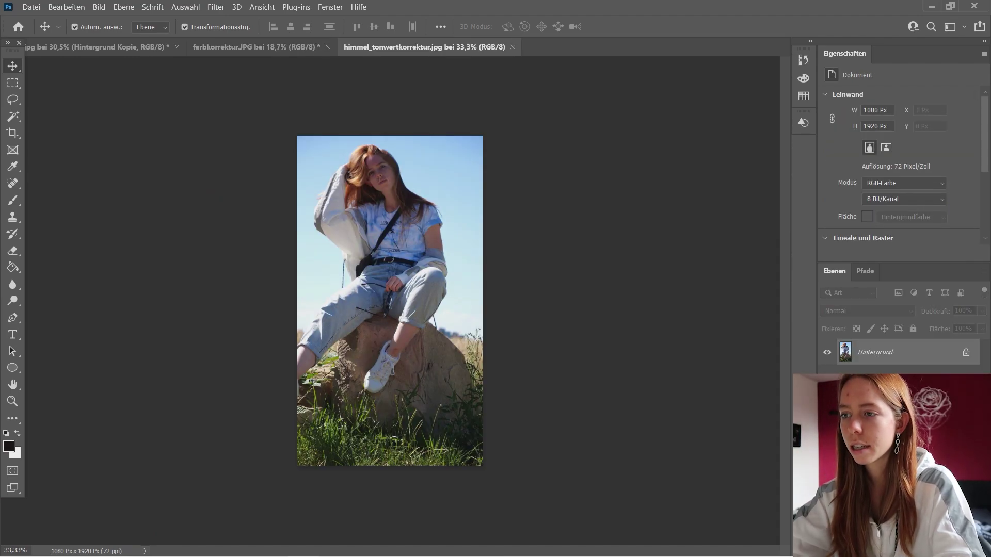
- Duplicate the woman-on-rock photo's background layer
scroll(390, 301, "up", 1)
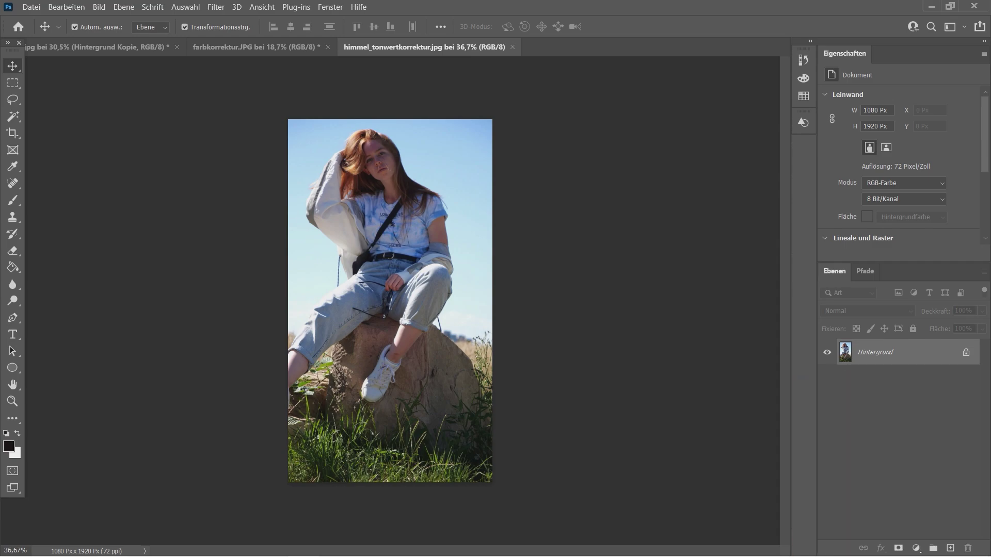
mouse_move(878, 352)
left_mouse_down()
mouse_move(877, 472)
mouse_move(950, 548)
left_mouse_up()
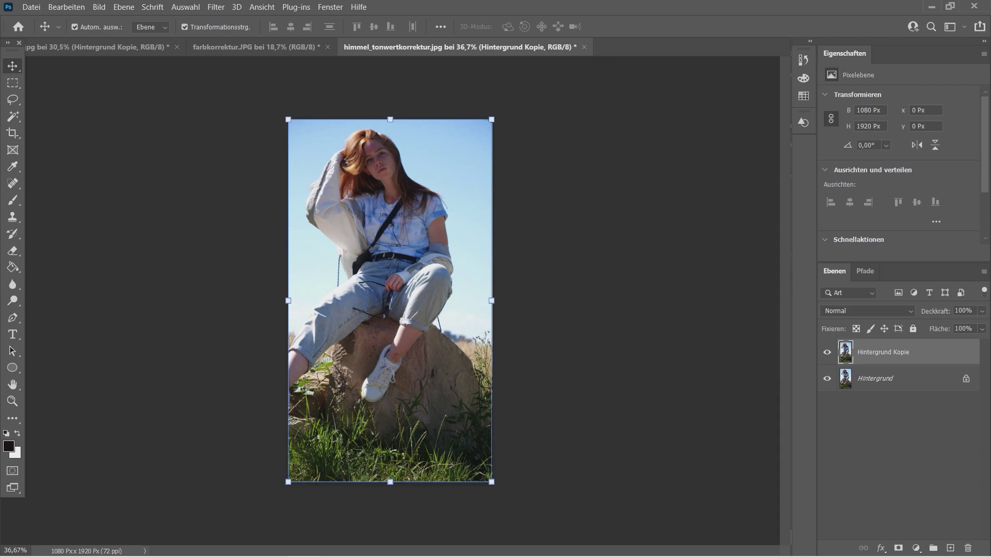
left_click(898, 465)
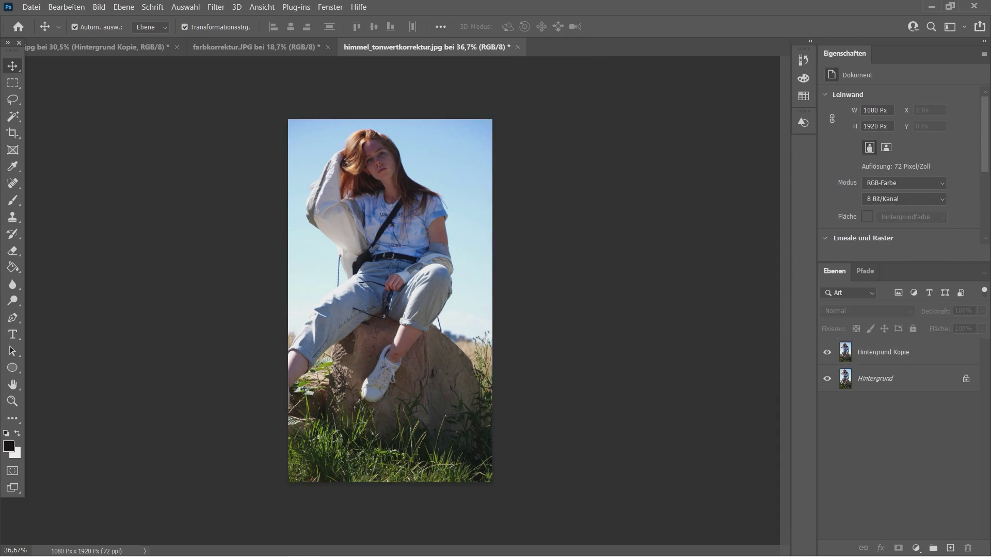
- Crop at 4:5 to extend the canvas upward, then trim the sides to 1080×2048
key("c")
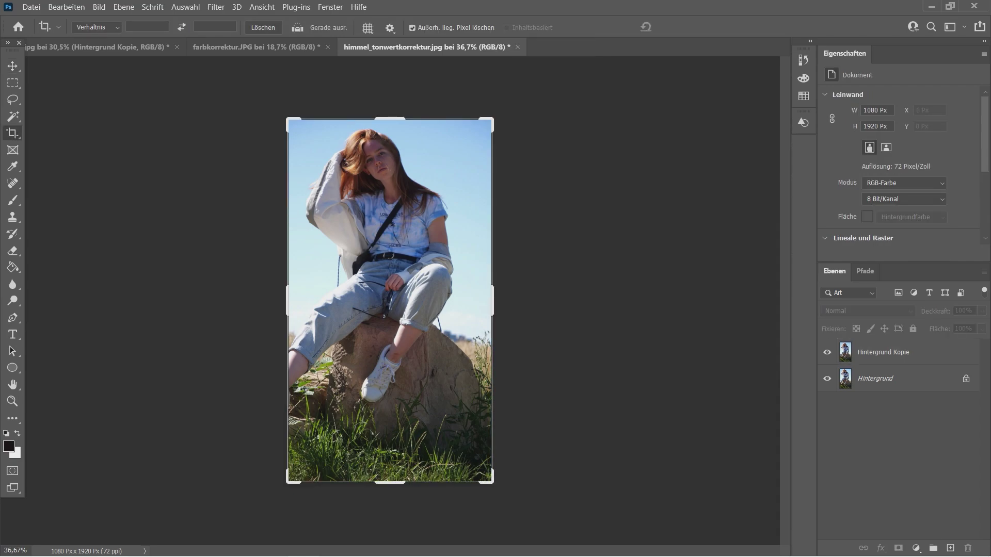
left_click(97, 27)
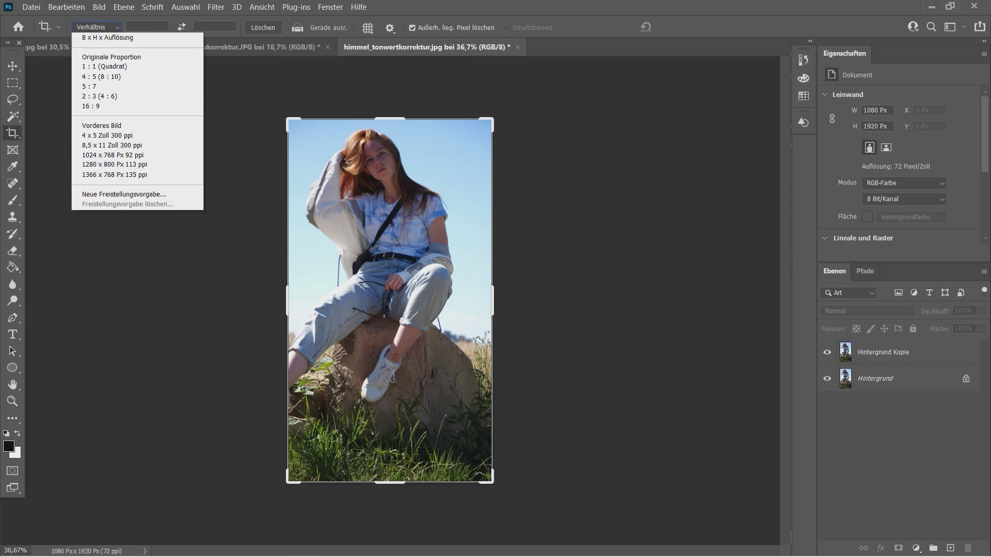
left_click(101, 87)
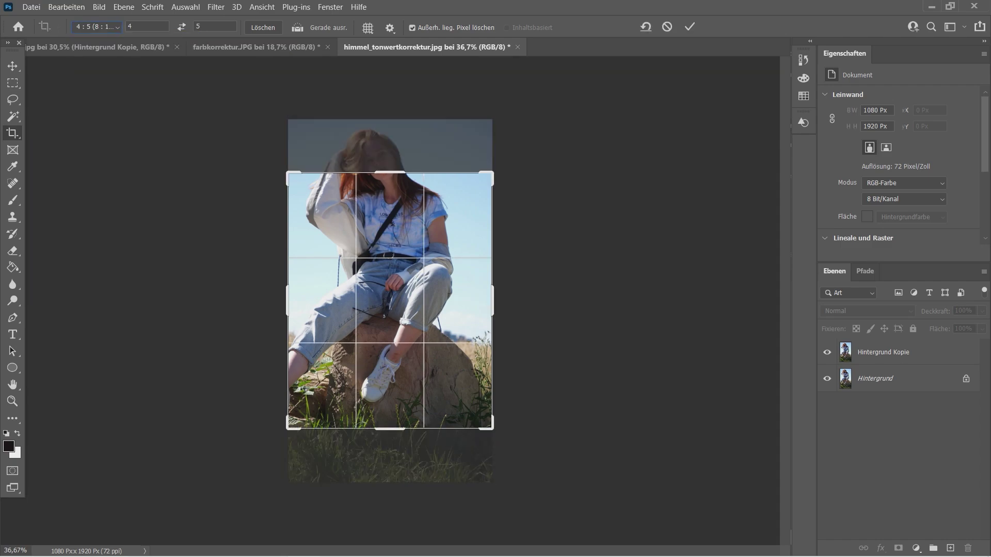
left_click_drag(389, 172, 389, 127)
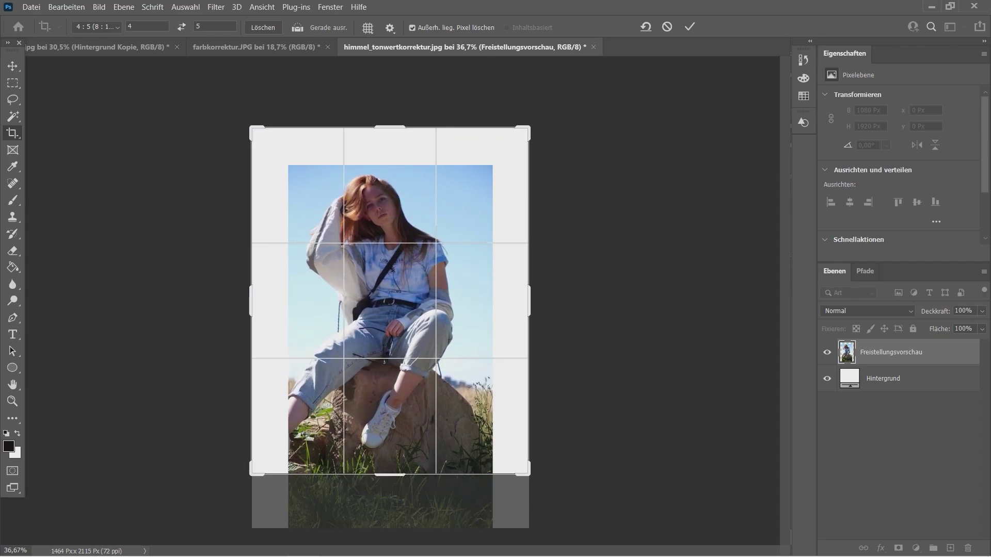
left_click_drag(390, 473, 398, 473)
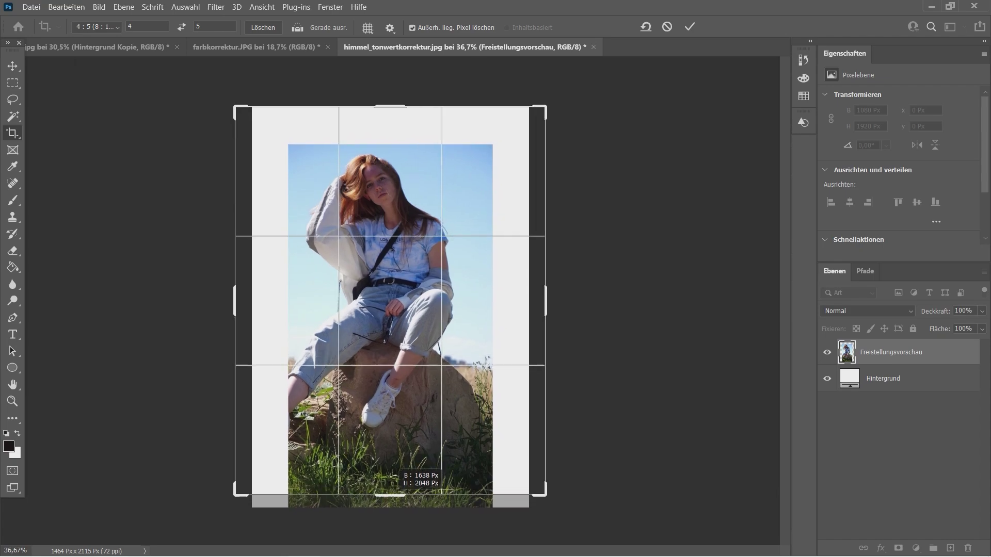
key("Return")
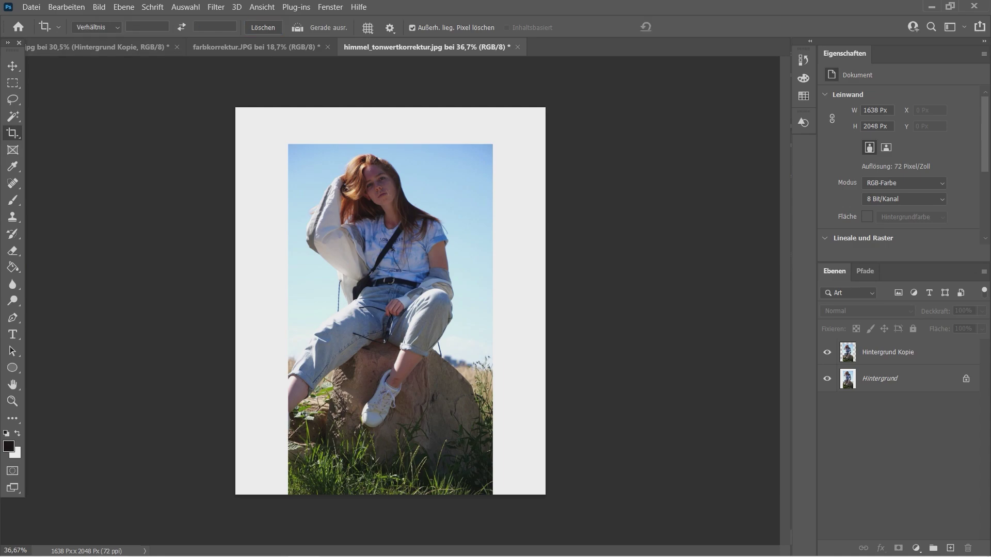
left_click_drag(236, 301, 261, 301)
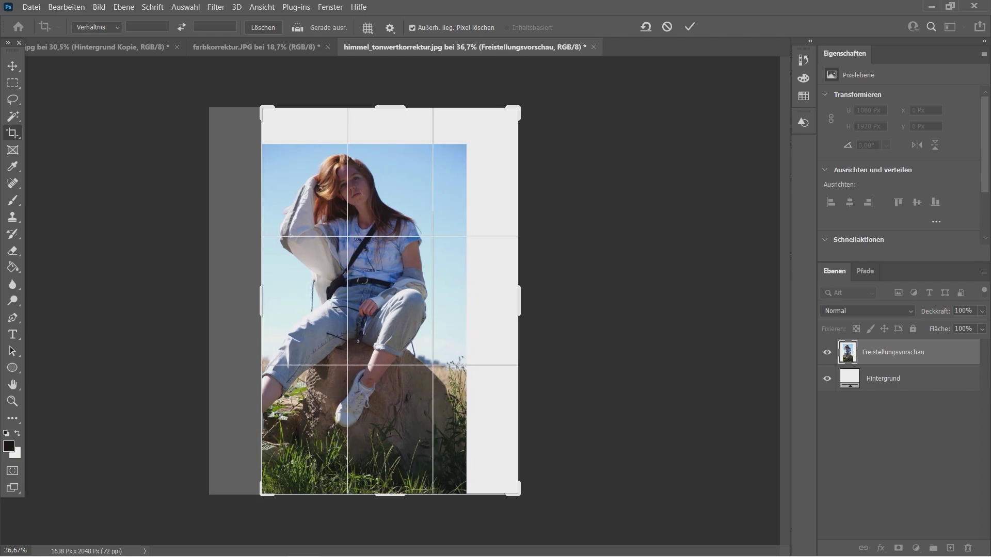
left_click_drag(519, 302, 493, 301)
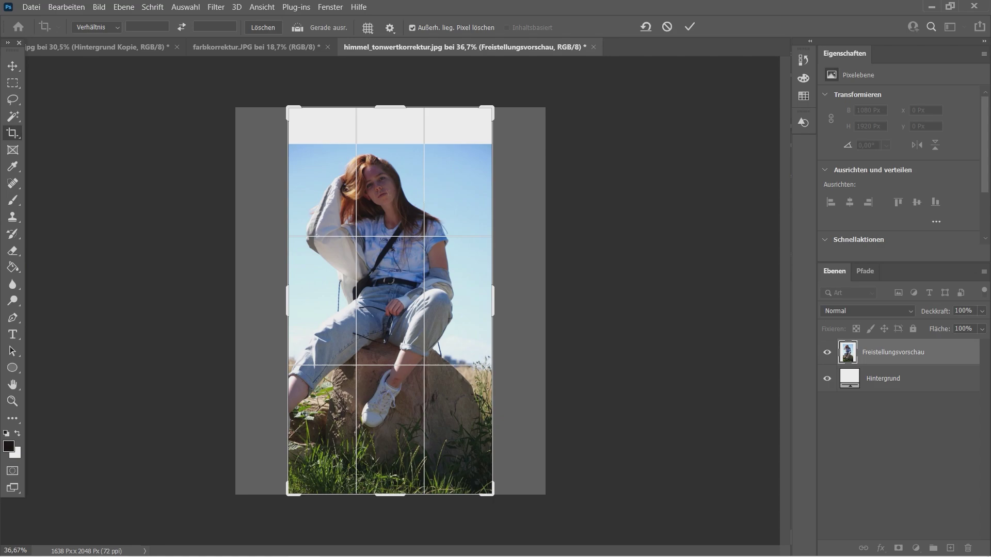
key("Return")
- Select Hintergrund Kopie and draw a rectangular marquee over the empty grey band at the top
key("v")
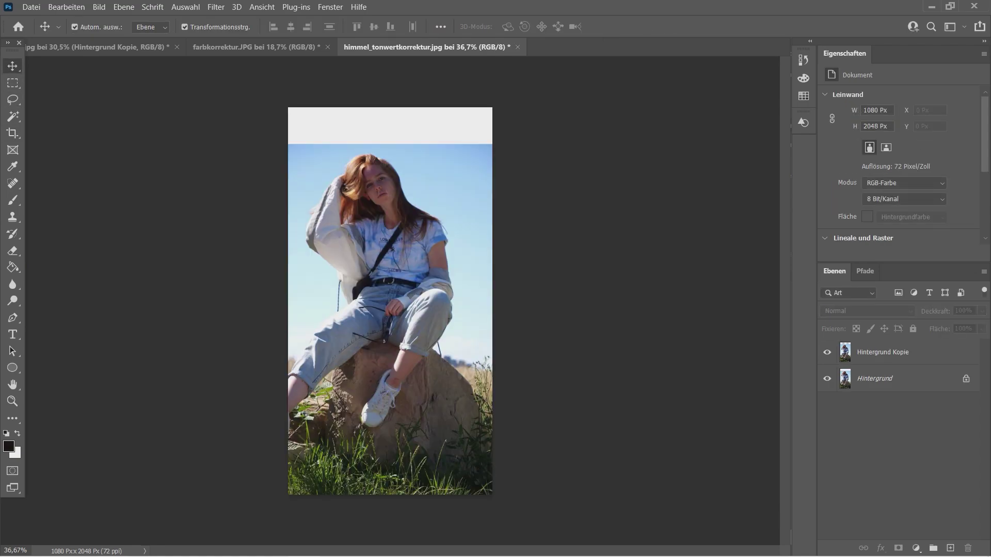
left_click(392, 289)
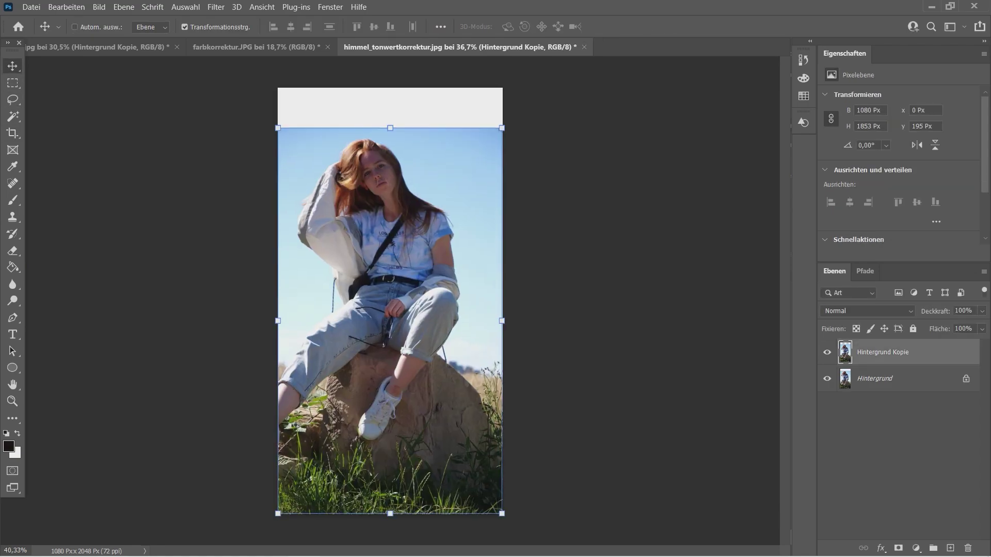
scroll(412, 206, "up", 5)
scroll(304, 206, "up", 1)
scroll(304, 206, "up", 3)
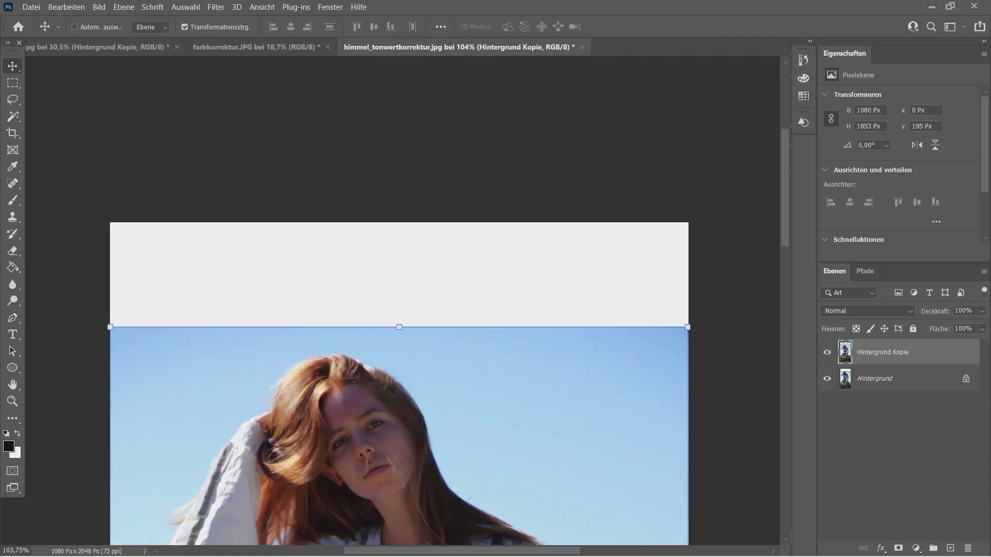
scroll(304, 206, "up", 1)
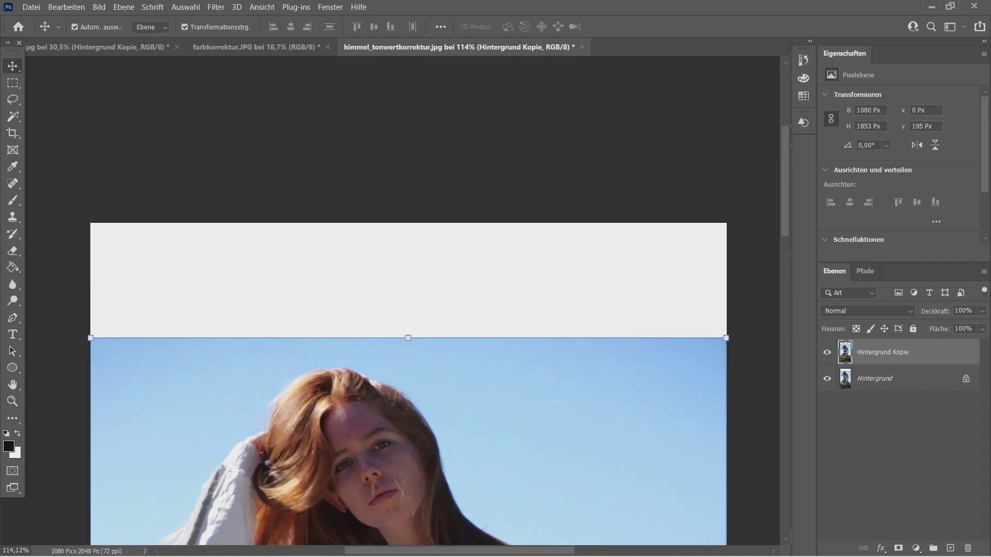
key("m")
right_click(13, 83)
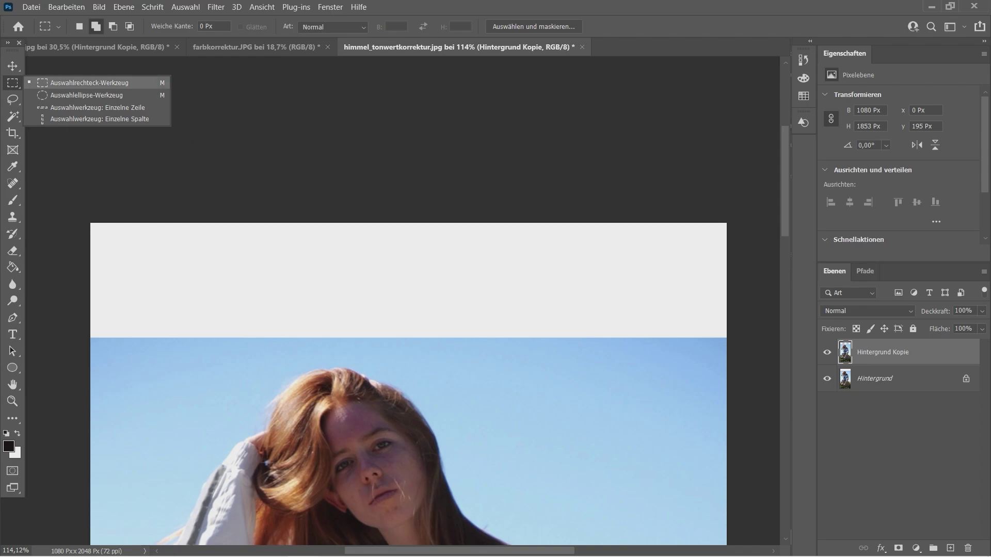
left_click(88, 82)
mouse_move(90, 223)
left_mouse_down()
mouse_move(743, 335)
mouse_move(743, 344)
left_mouse_up()
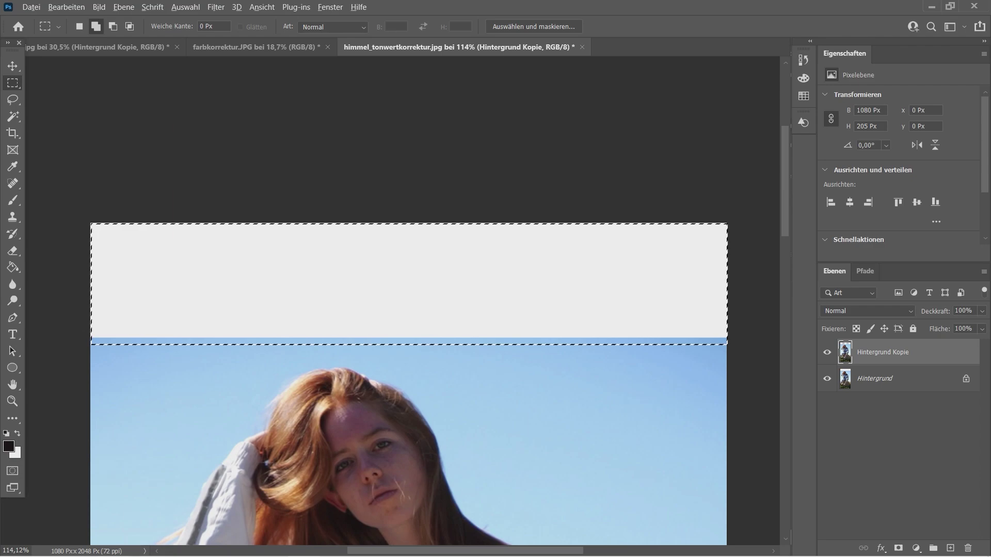
scroll(201, 169, "down", 3)
left_click(66, 7)
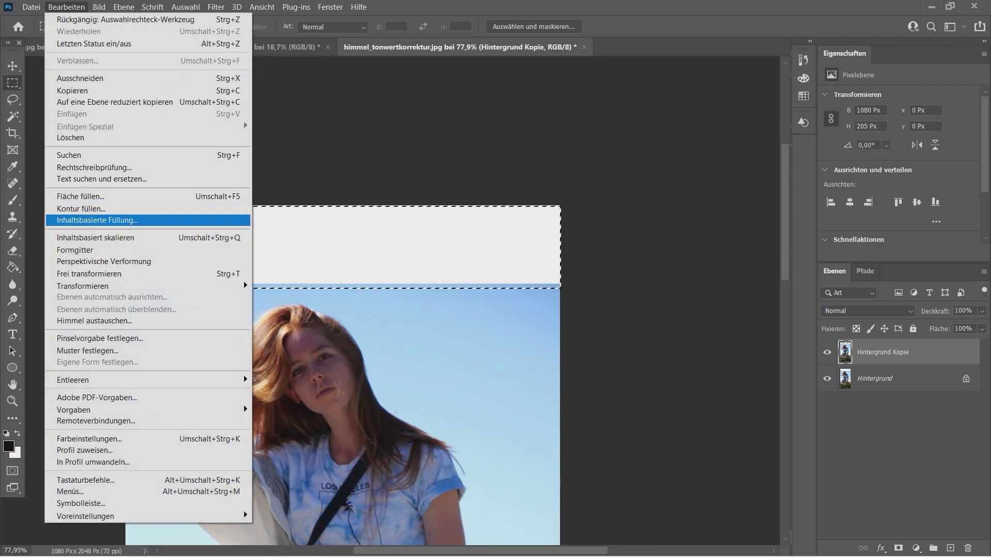
- Fill the selected top band with Content-Aware Fill to create sky
left_click(97, 220)
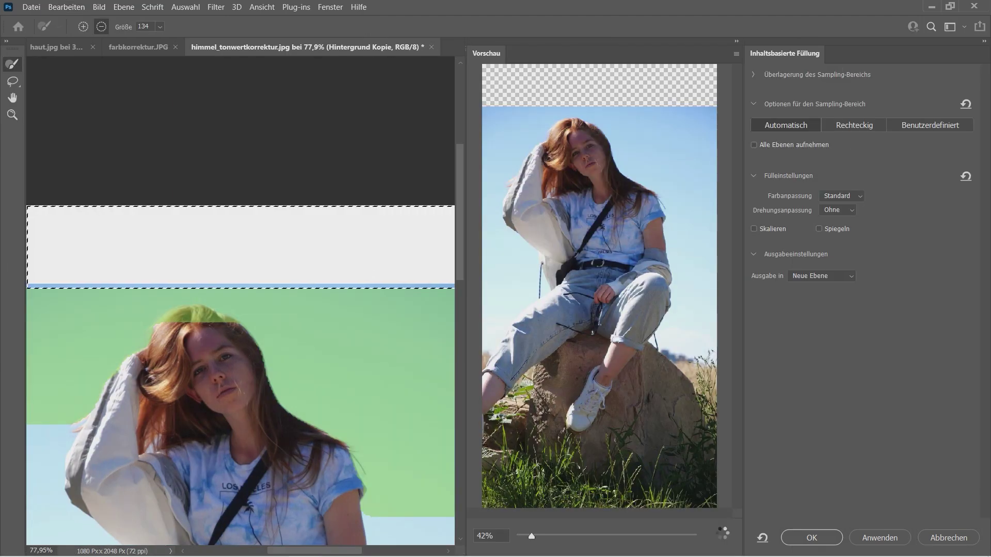
mouse_move(531, 536)
left_mouse_down()
mouse_move(563, 536)
mouse_move(534, 536)
left_mouse_up()
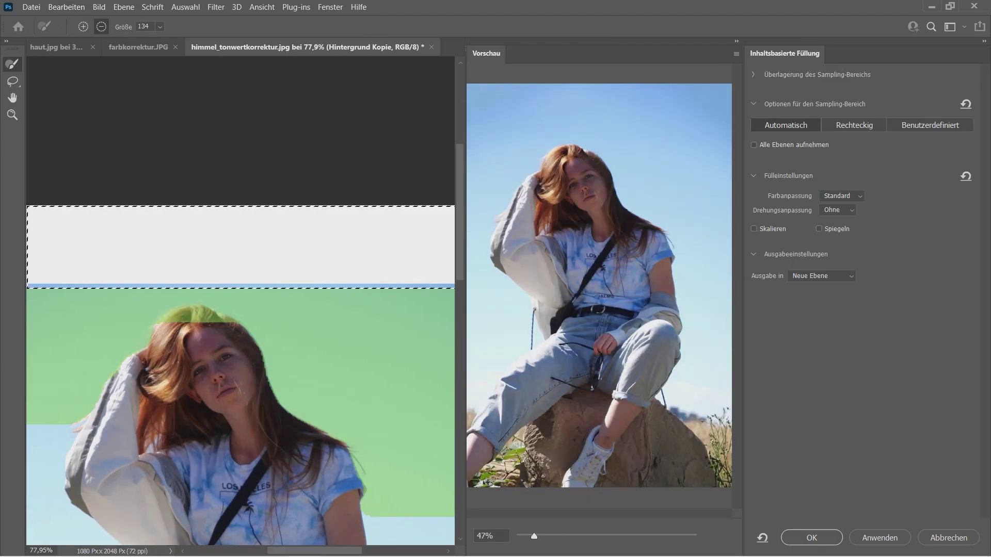
left_click(812, 537)
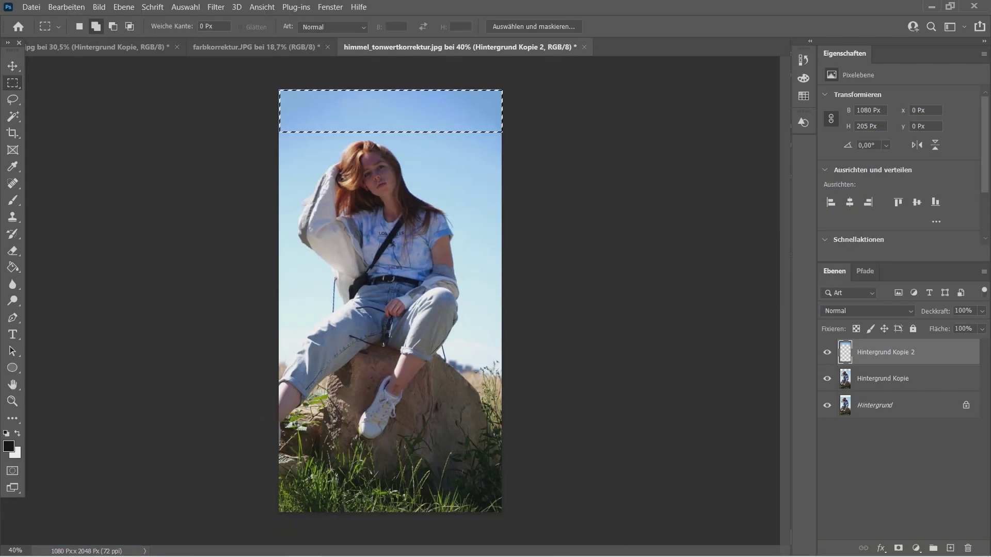
- Deselect and check the Hintergrund Kopie 2 sky layer by toggling its visibility
key("ctrl+d")
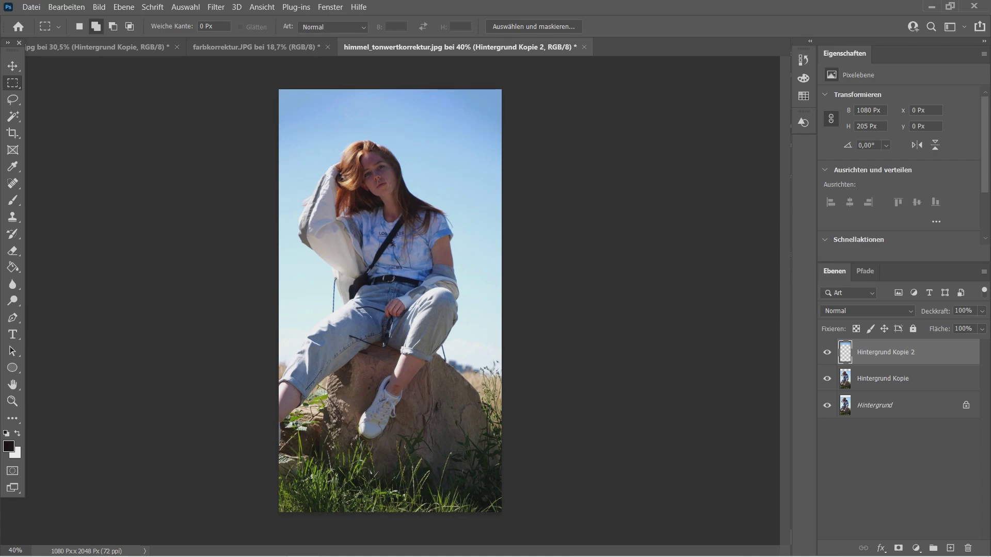
left_click(12, 65)
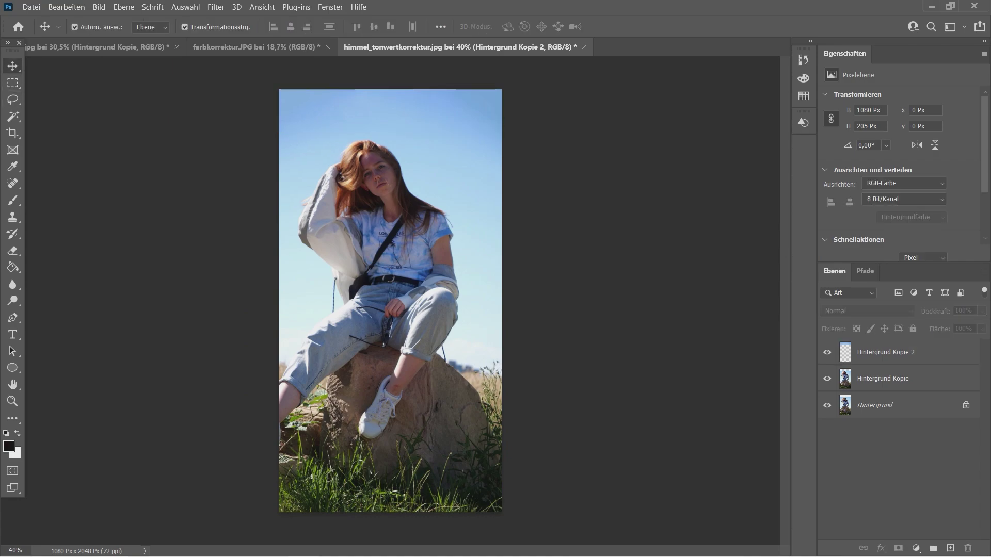
left_click(885, 352)
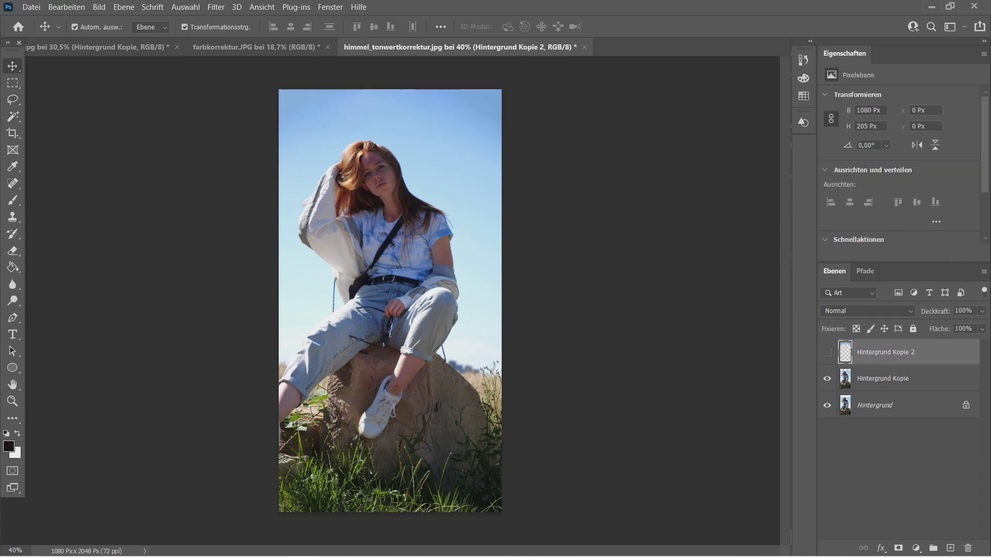
left_click(827, 352)
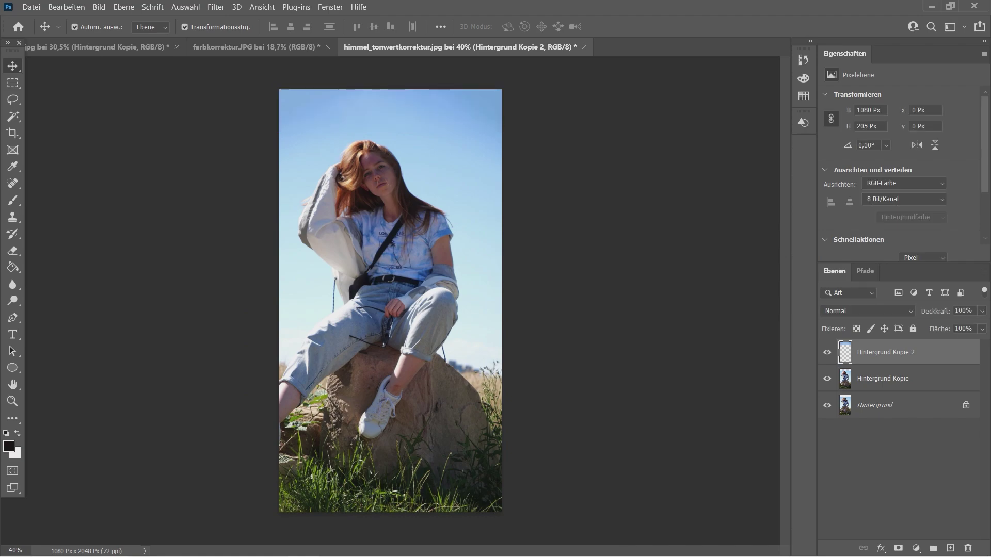
left_click(898, 464)
- Inspect the merged sky-extended photo and reselect the Hintergrund Kopie 2 layer
scroll(391, 300, "down", 2)
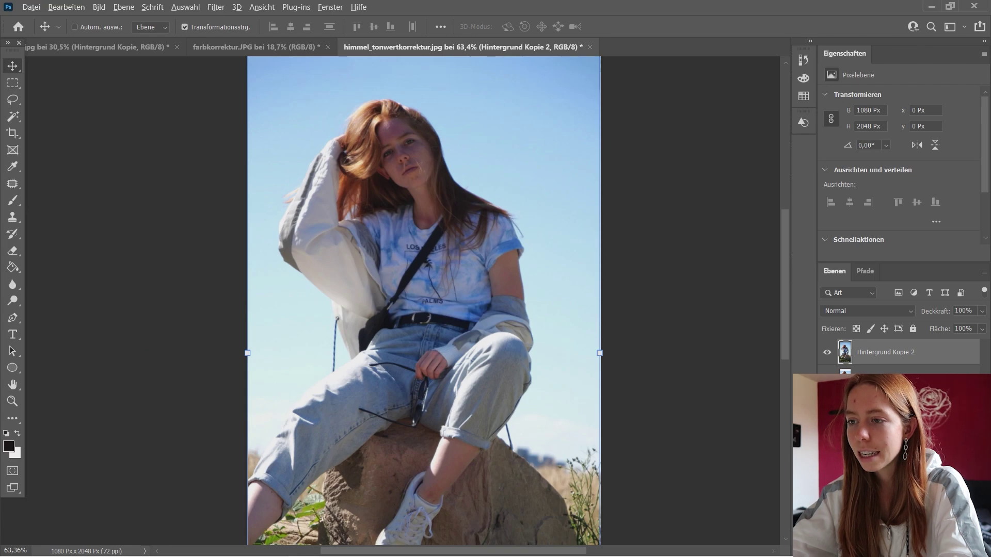
scroll(335, 216, "down", 3)
scroll(335, 216, "down", 2)
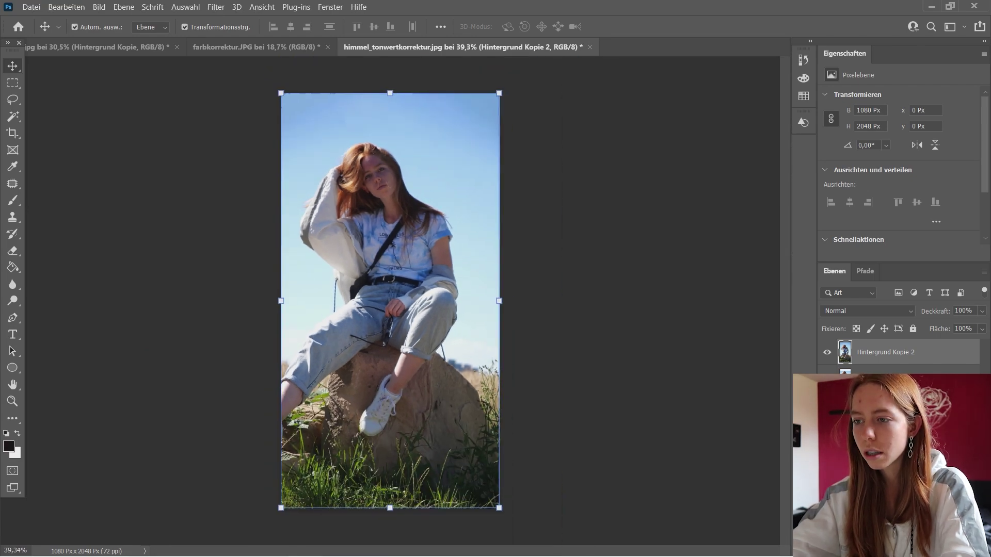
scroll(358, 193, "up", 2)
scroll(359, 193, "up", 3)
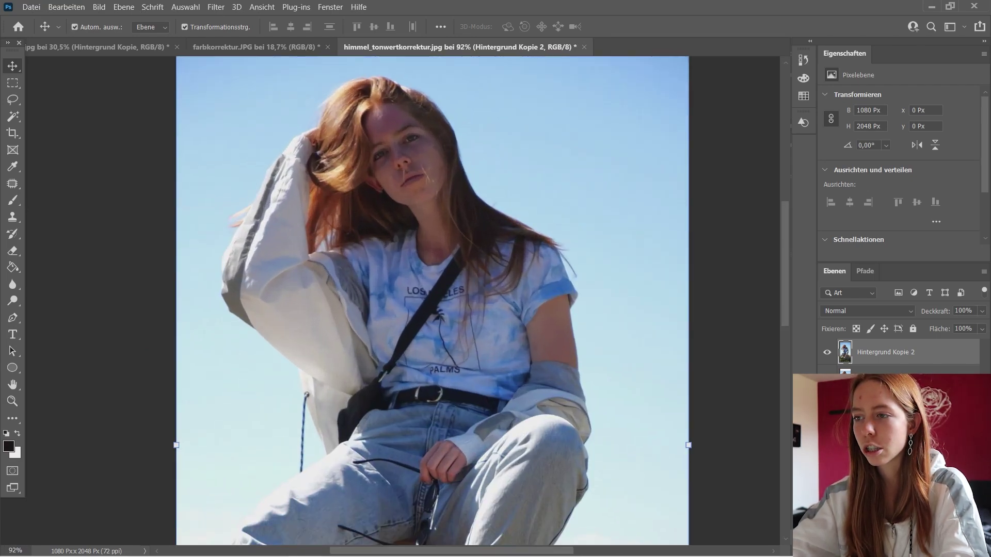
scroll(370, 232, "down", 2)
scroll(370, 232, "down", 2)
scroll(369, 232, "down", 2)
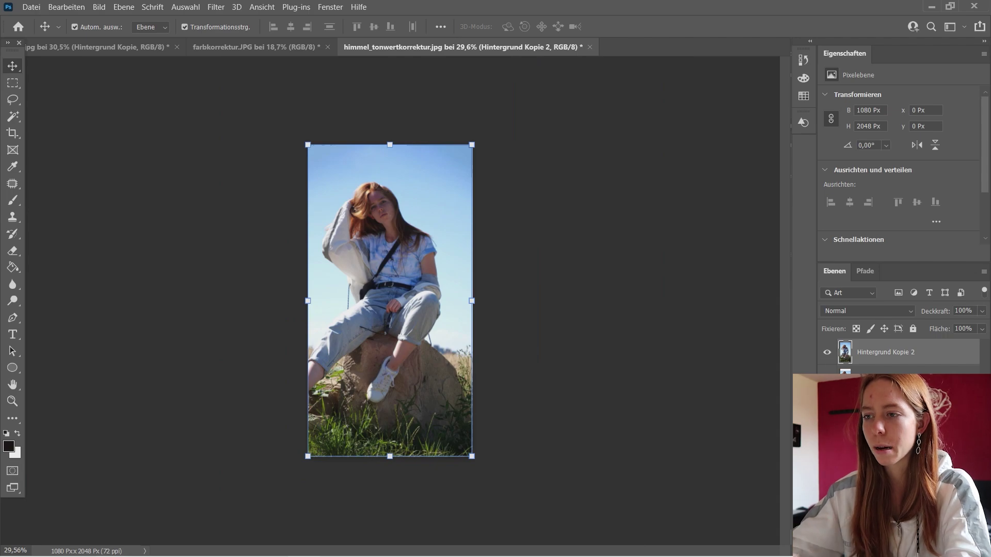
left_click(594, 284)
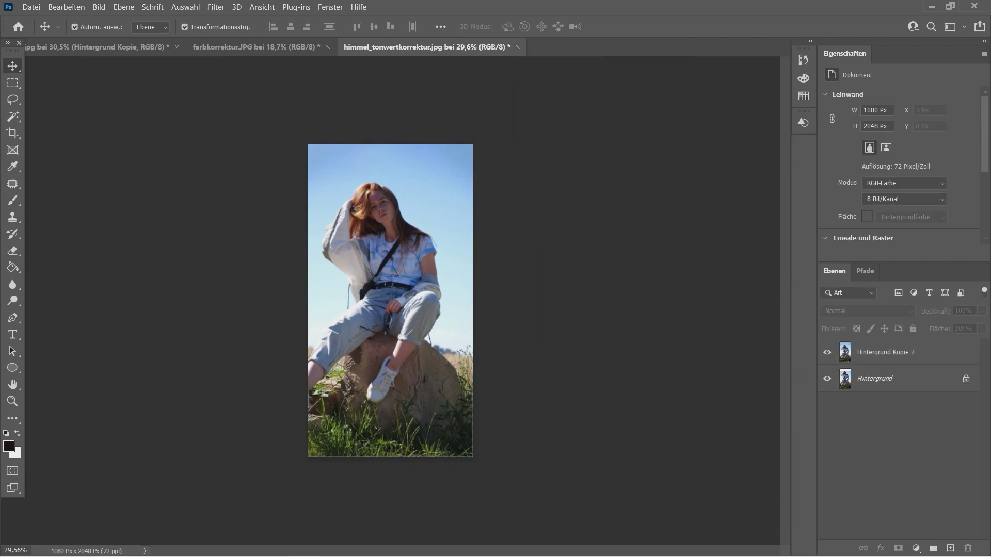
left_click(886, 352)
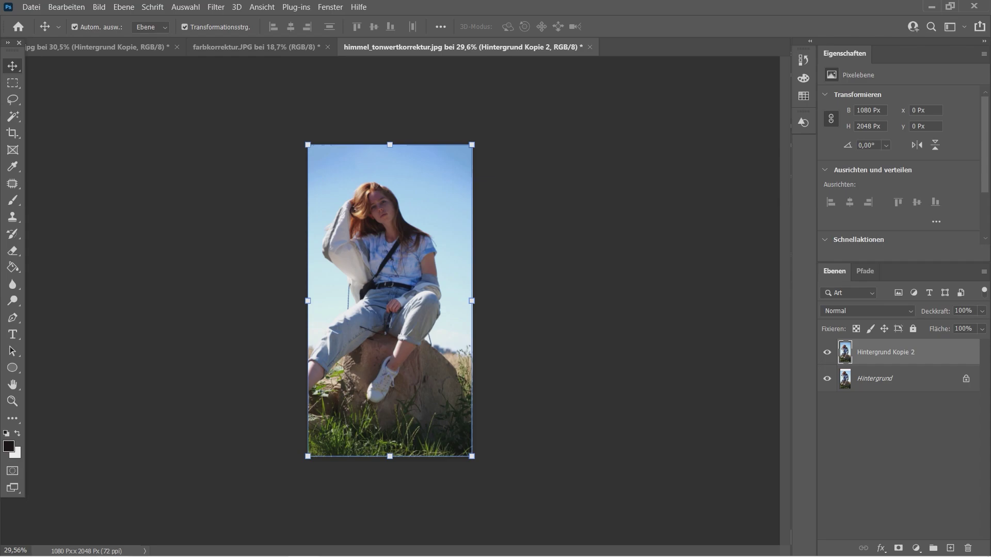
- Copy Hintergrund Kopie 2 as Kopie 3, lock and hide the layers below, and add a mask
left_click_drag(885, 352, 950, 547)
key("alt+bracketleft")
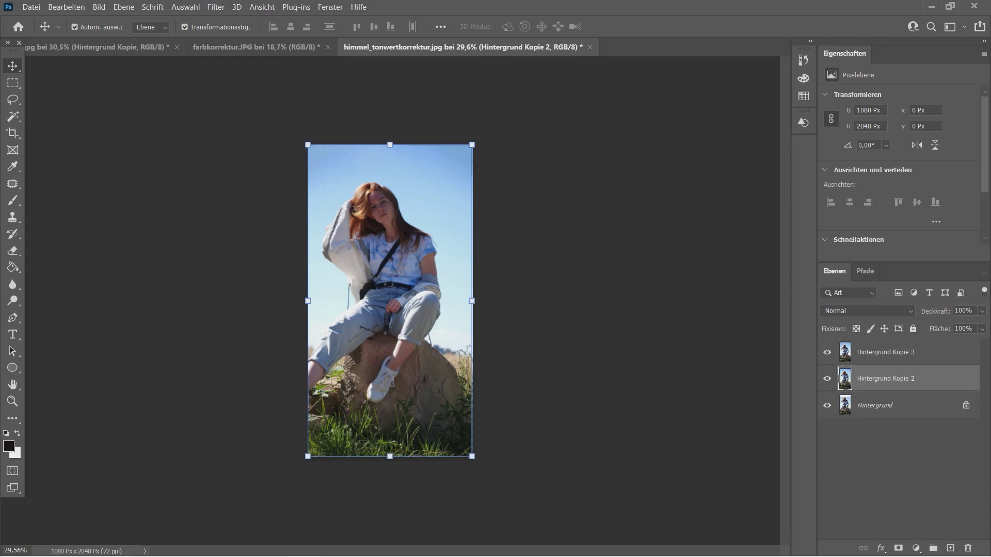
key("ctrl+slash")
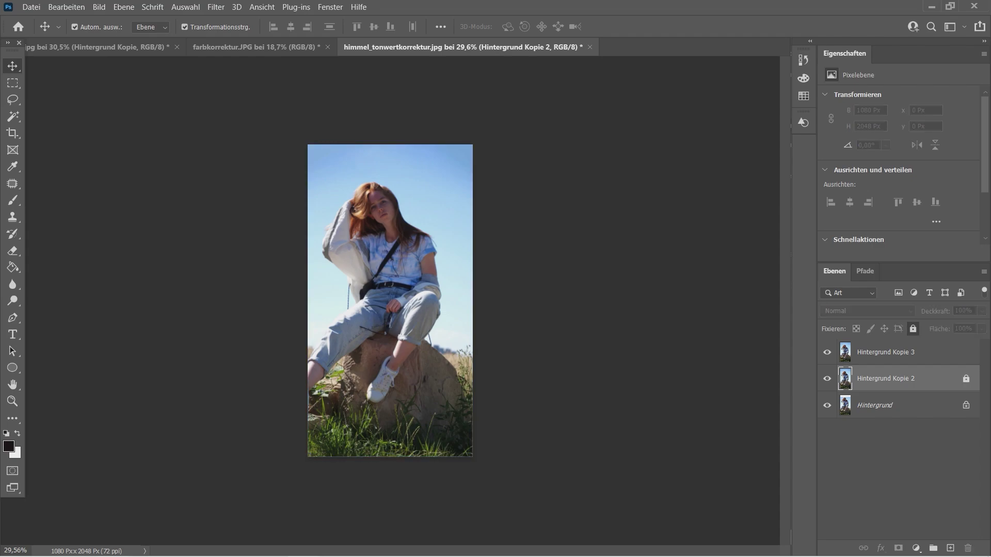
left_click(826, 378)
left_click(826, 405)
key("alt+bracketright")
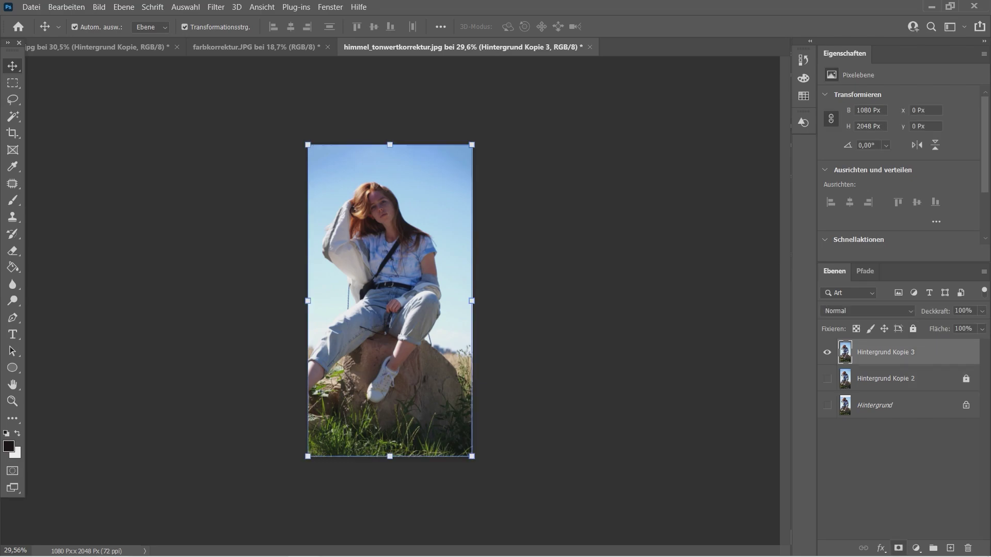
left_click(899, 548)
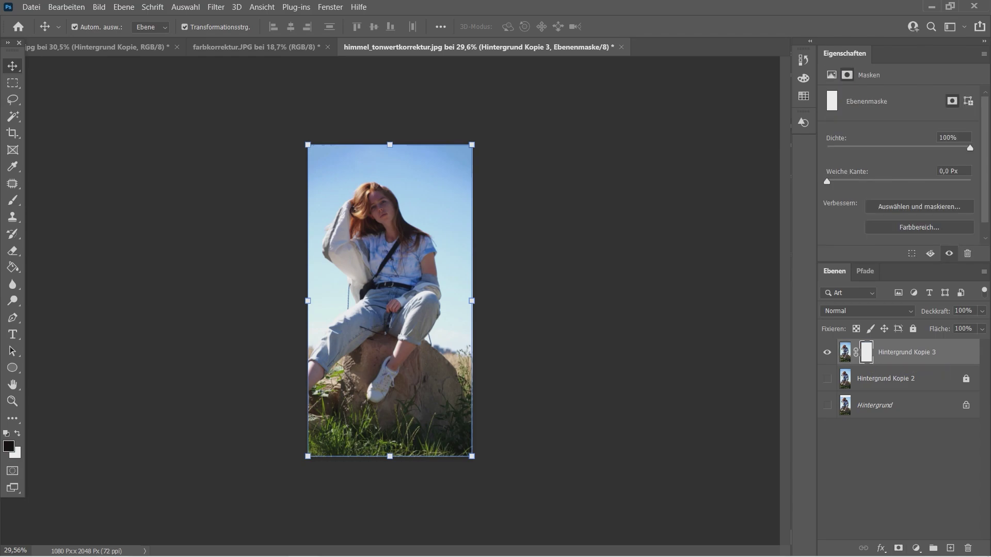
- Set up a black 155 px brush for painting on the mask
key("b")
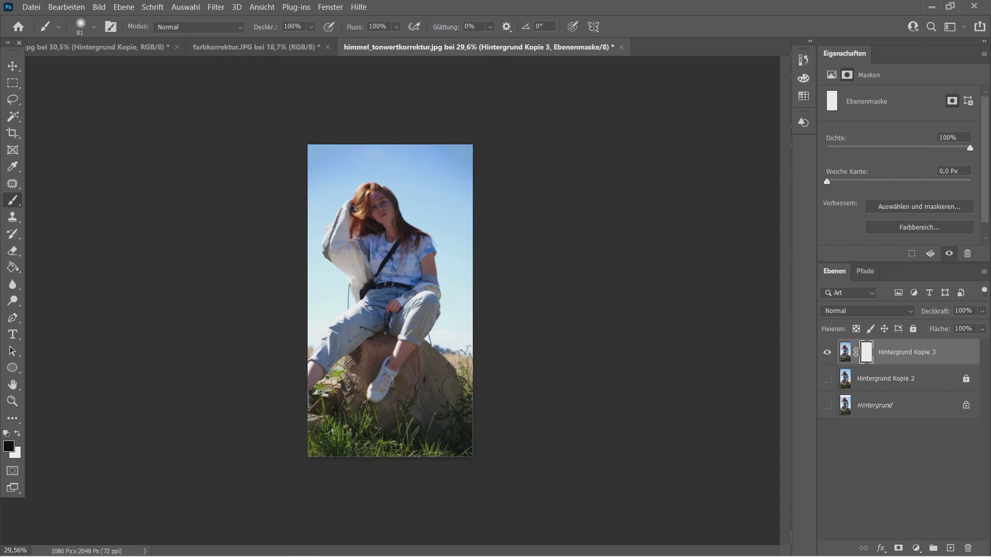
left_click(8, 446)
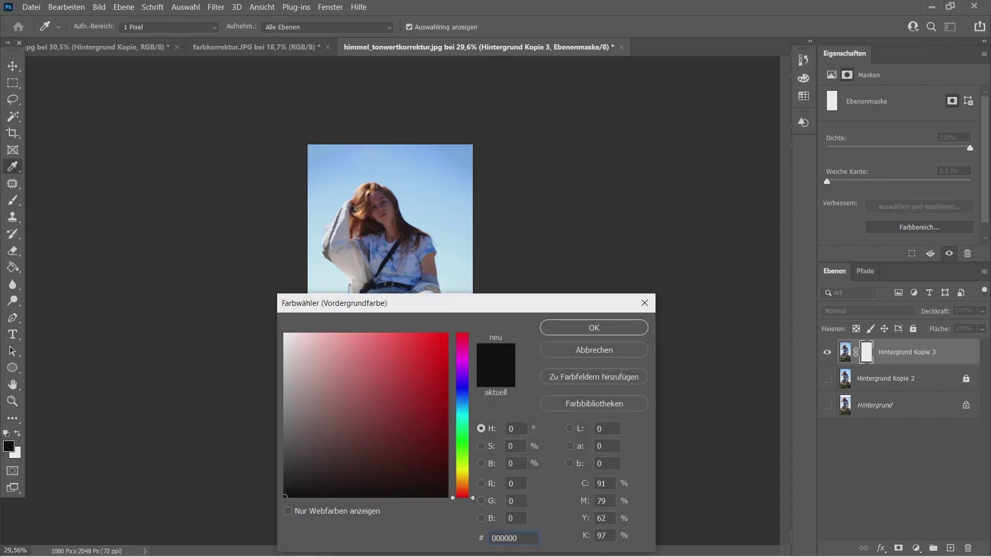
left_click(594, 328)
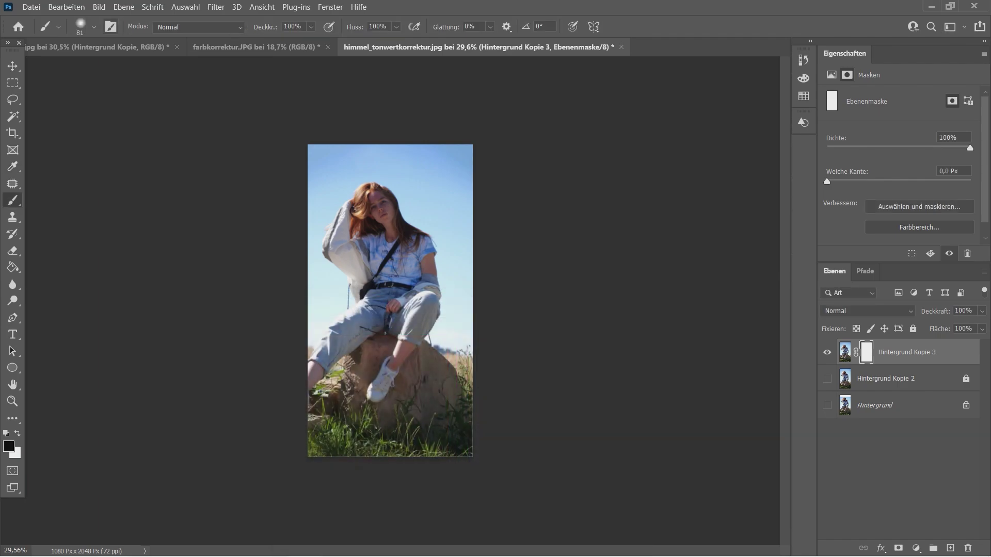
left_click(94, 26)
type("155")
key("Return")
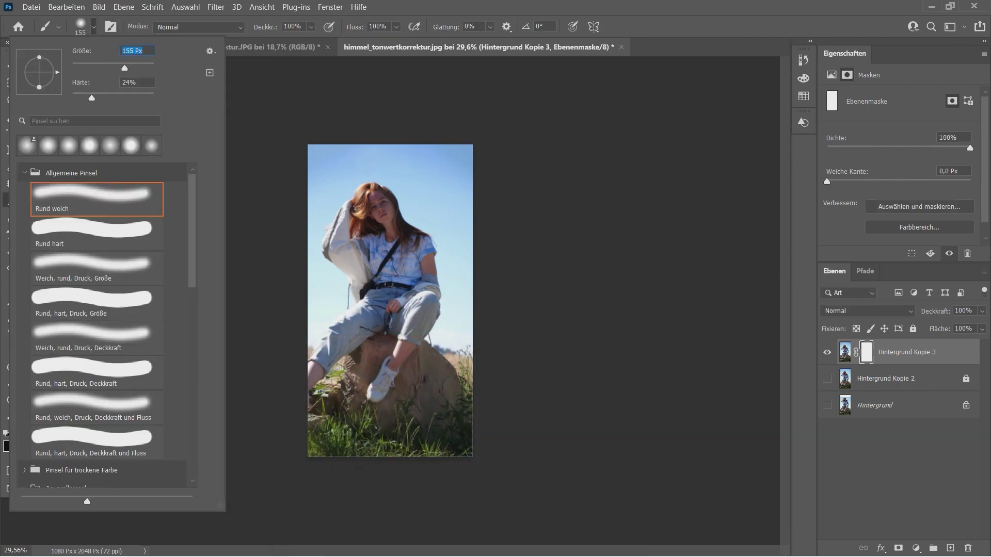
key("Return")
- Paint the top-left corner out of the mask, undoing a trial white repaint
left_click_drag(315, 157, 359, 155)
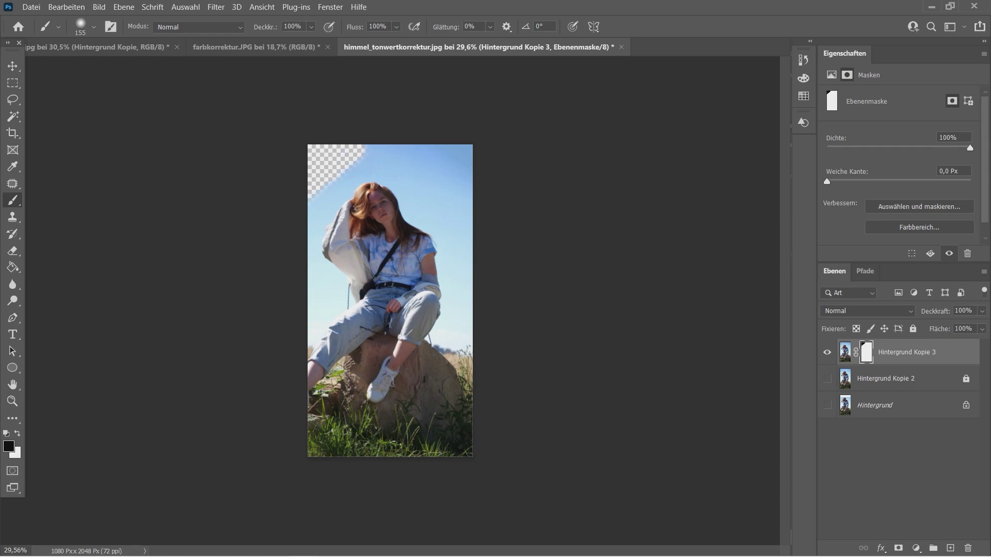
key("x")
mouse_move(309, 150)
left_mouse_down()
mouse_move(332, 162)
mouse_move(361, 147)
left_mouse_up()
left_click_drag(310, 196, 367, 147)
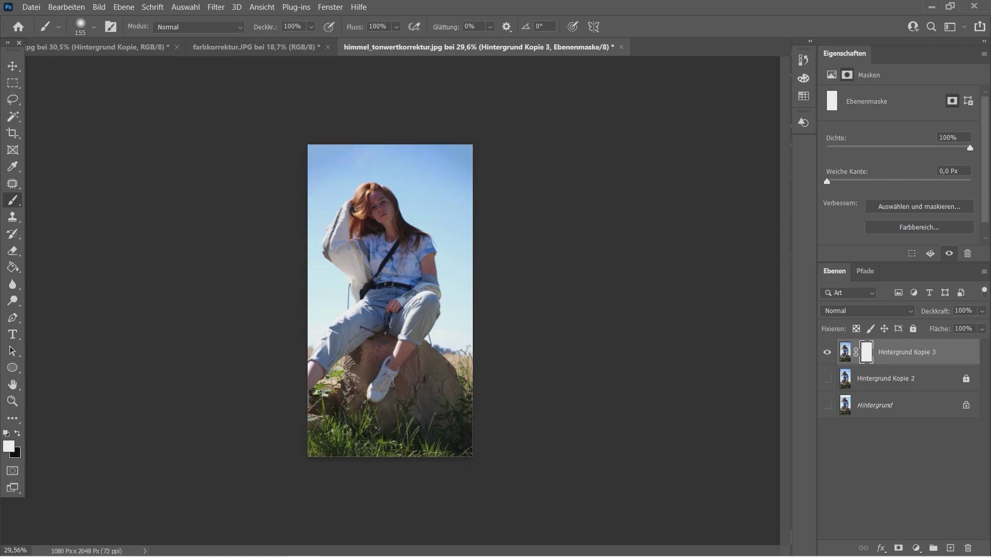
key("ctrl+z")
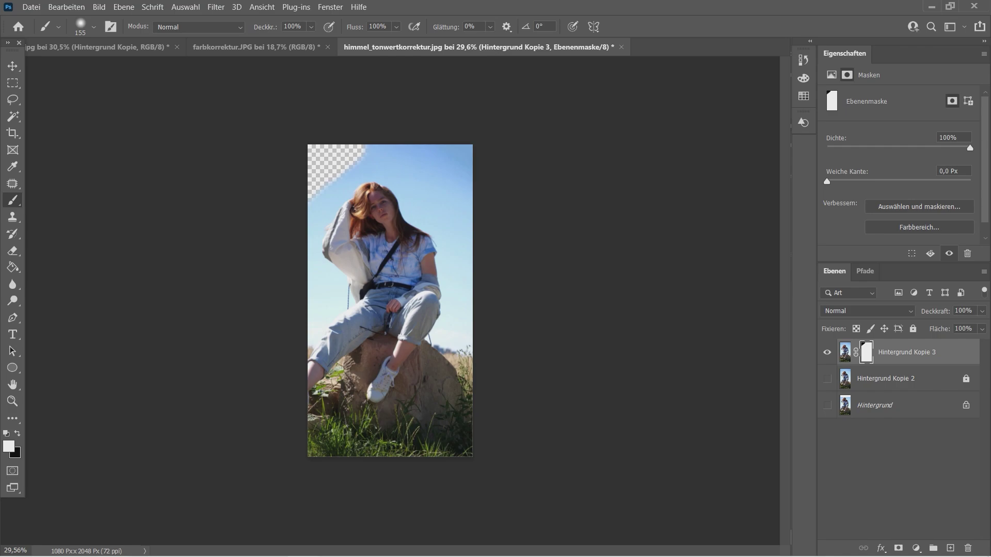
- Paint black on the mask to hide the sky around the raised arm, hair and head
key("x")
scroll(334, 198, "up", 5)
left_click_drag(309, 331, 393, 170)
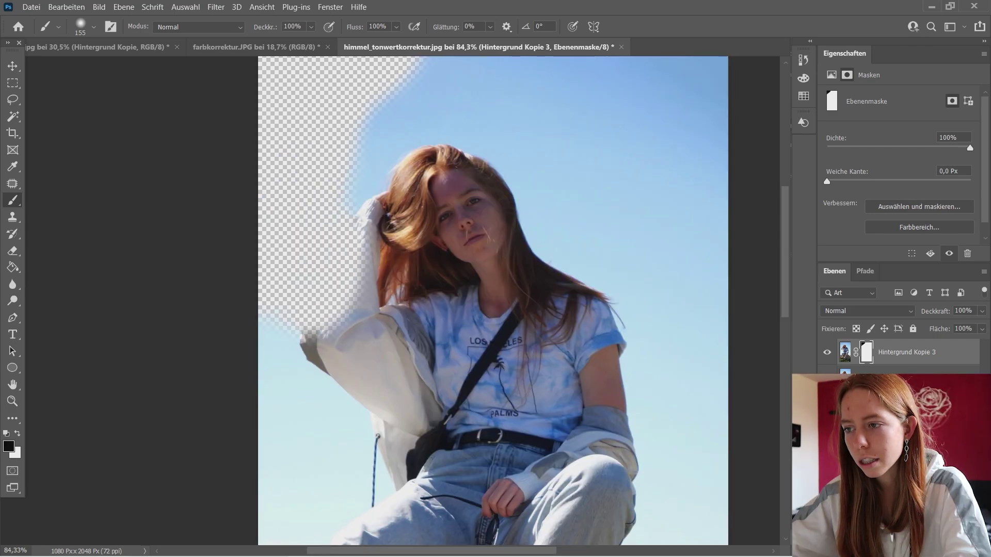
mouse_move(387, 207)
left_mouse_down()
mouse_move(382, 279)
mouse_move(408, 186)
mouse_move(428, 243)
mouse_move(372, 309)
left_mouse_up()
mouse_move(371, 165)
left_mouse_down()
mouse_move(454, 78)
mouse_move(598, 145)
mouse_move(516, 160)
left_mouse_up()
scroll(361, 258, "down", 5)
left_click_drag(309, 330, 392, 176)
mouse_move(382, 341)
left_mouse_down()
mouse_move(413, 155)
mouse_move(289, 248)
left_mouse_up()
scroll(493, 304, "down", 3)
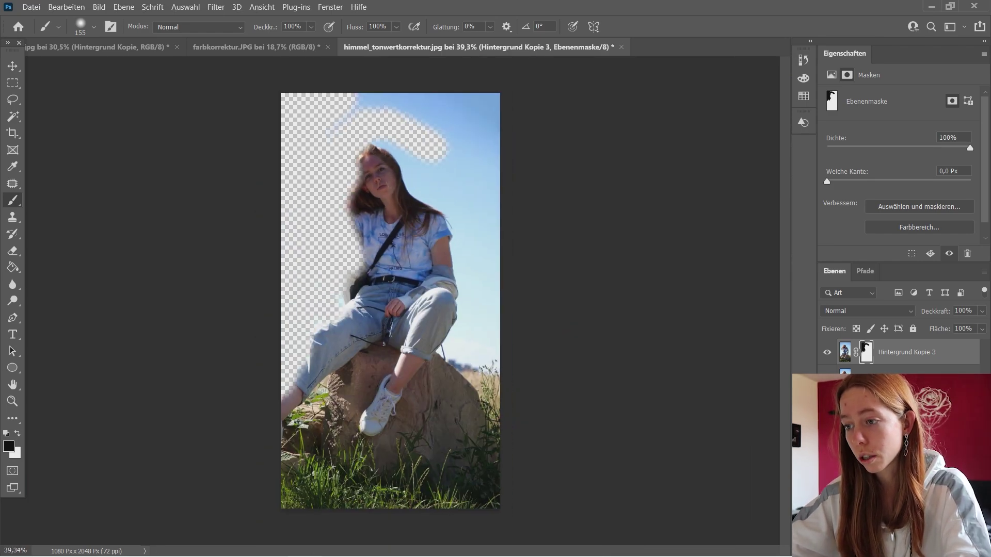
- Hide the lower-left area, the rock beside the legs and more sky near the head
mouse_move(336, 309)
left_mouse_down()
mouse_move(291, 433)
mouse_move(289, 475)
mouse_move(371, 495)
mouse_move(495, 485)
left_mouse_up()
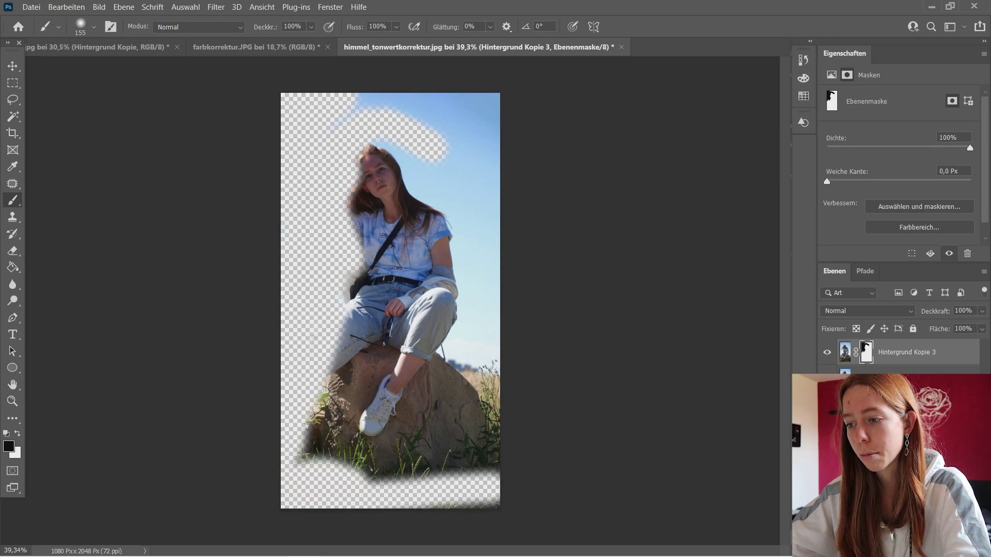
left_click_drag(310, 418, 490, 372)
mouse_move(330, 444)
left_mouse_down()
mouse_move(455, 361)
mouse_move(485, 310)
left_mouse_up()
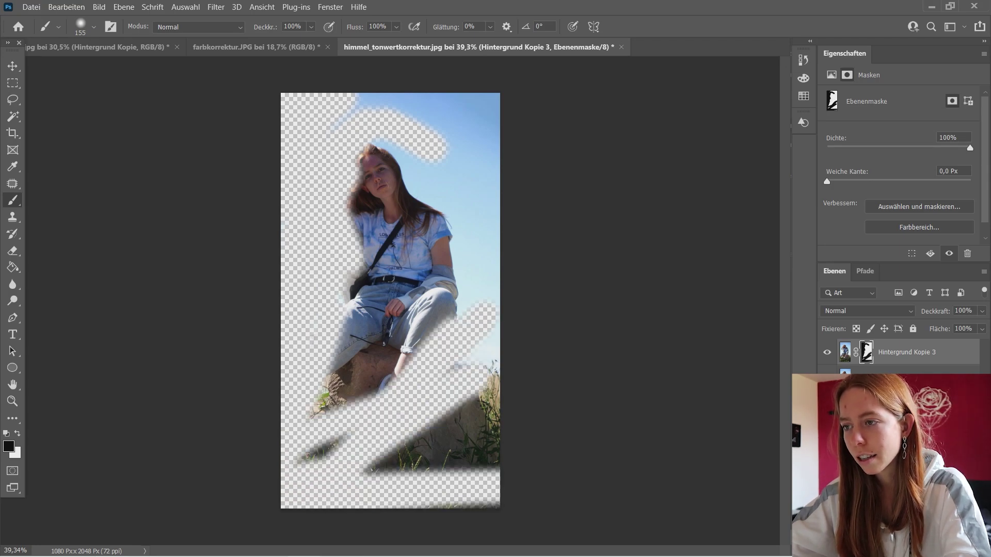
mouse_move(400, 151)
left_mouse_down()
mouse_move(470, 227)
mouse_move(444, 266)
mouse_move(400, 289)
mouse_move(351, 278)
mouse_move(351, 351)
left_mouse_up()
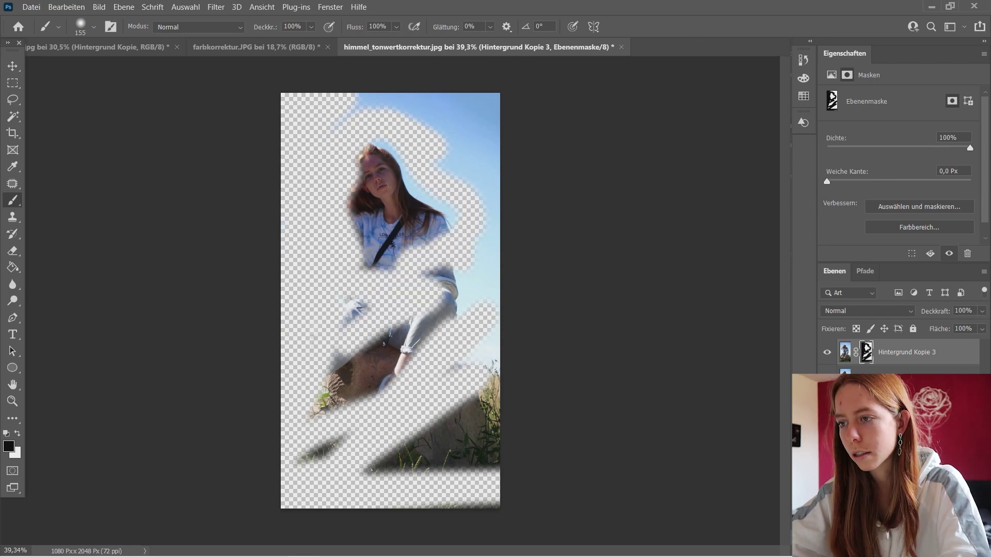
left_click_drag(356, 103, 400, 106)
- Raise brush hardness to about 71% and trim the sky halo along the right hair and shoulder
left_click(93, 27)
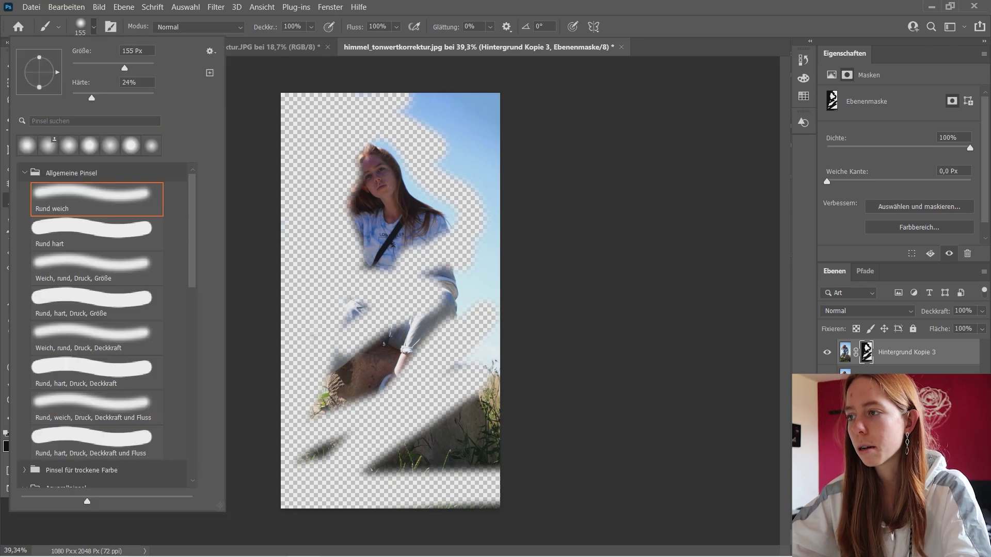
left_click_drag(92, 97, 130, 97)
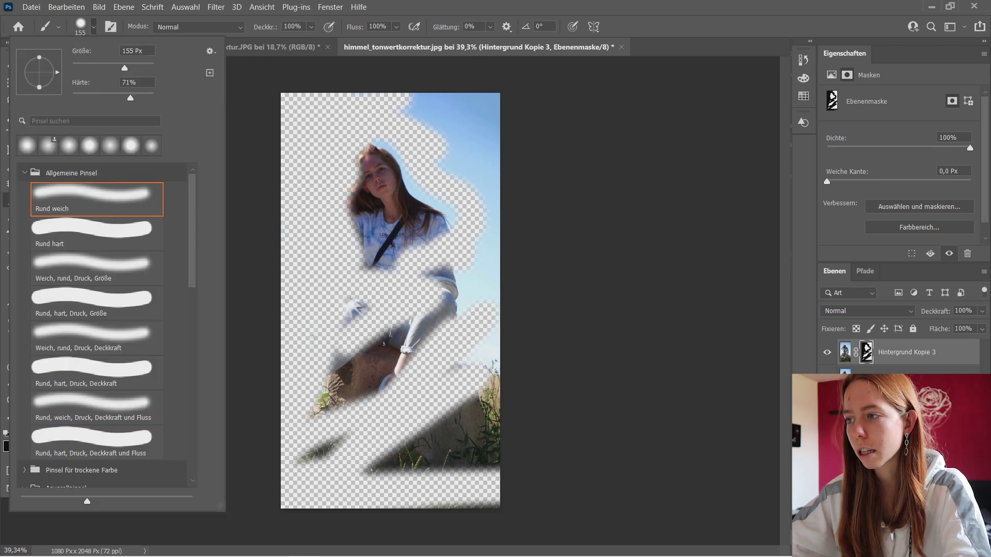
key("Return")
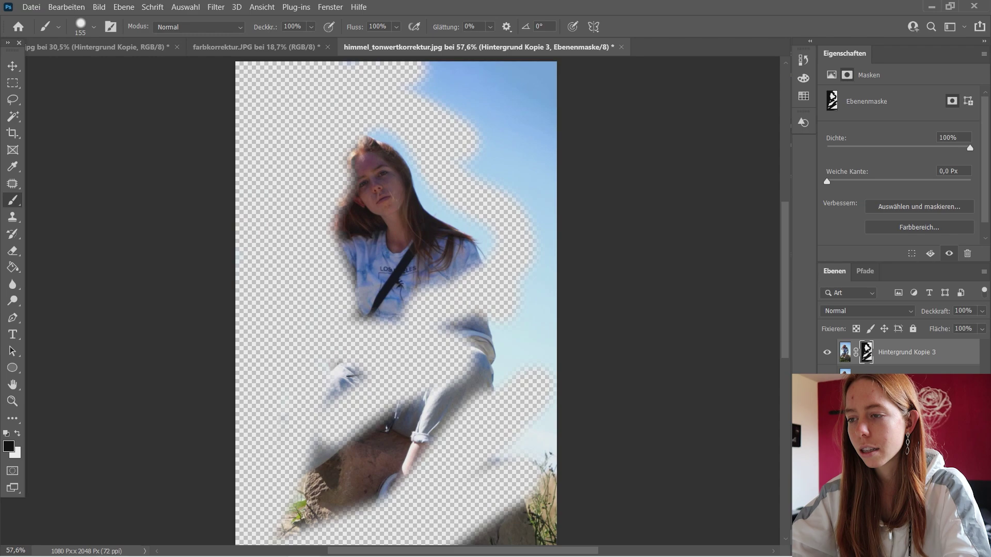
scroll(376, 147, "up", 2)
scroll(376, 147, "up", 3)
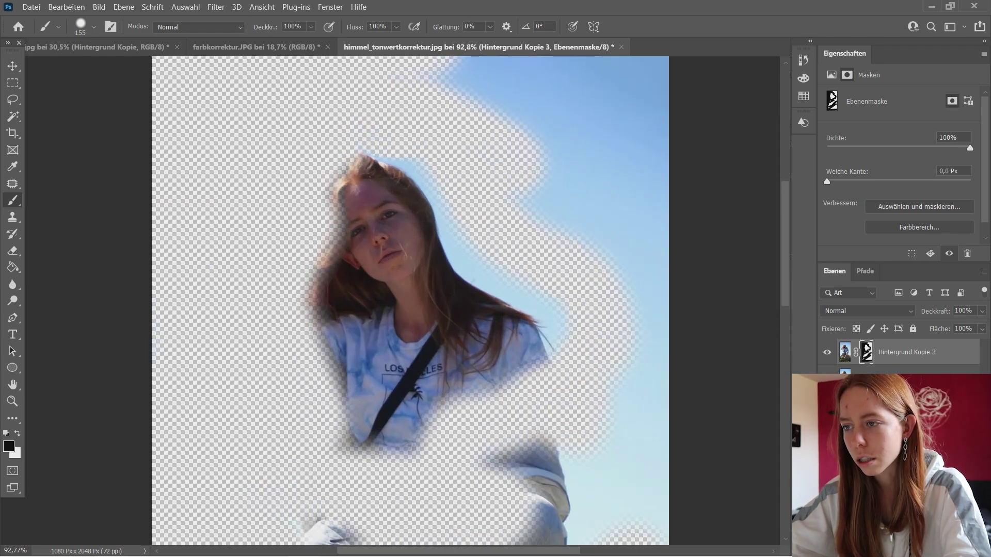
mouse_move(462, 245)
left_mouse_down()
mouse_move(537, 325)
mouse_move(547, 356)
left_mouse_up()
mouse_move(557, 444)
left_mouse_down()
mouse_move(490, 480)
mouse_move(645, 465)
mouse_move(630, 216)
left_mouse_up()
scroll(606, 428, "down", 2)
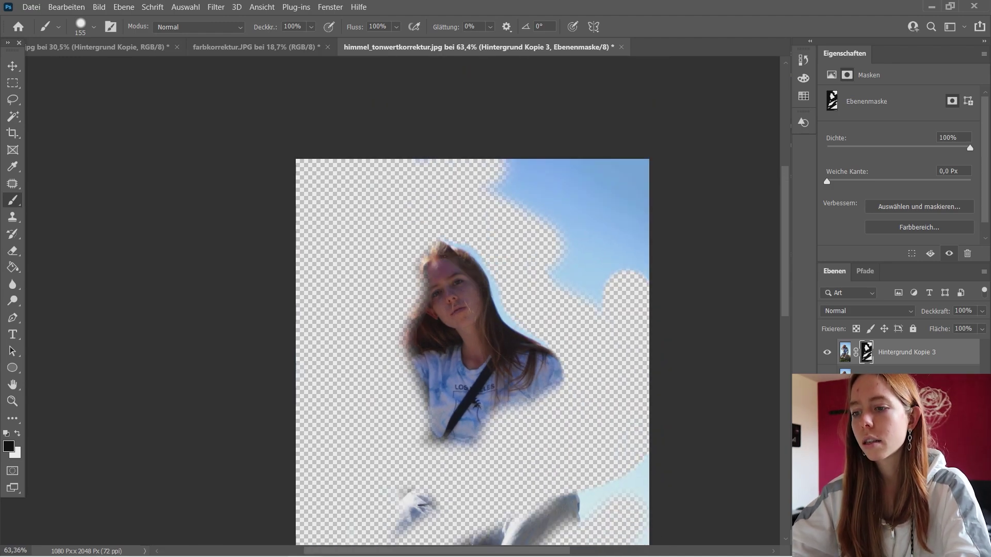
left_click_drag(629, 304, 627, 166)
scroll(473, 309, "down", 5)
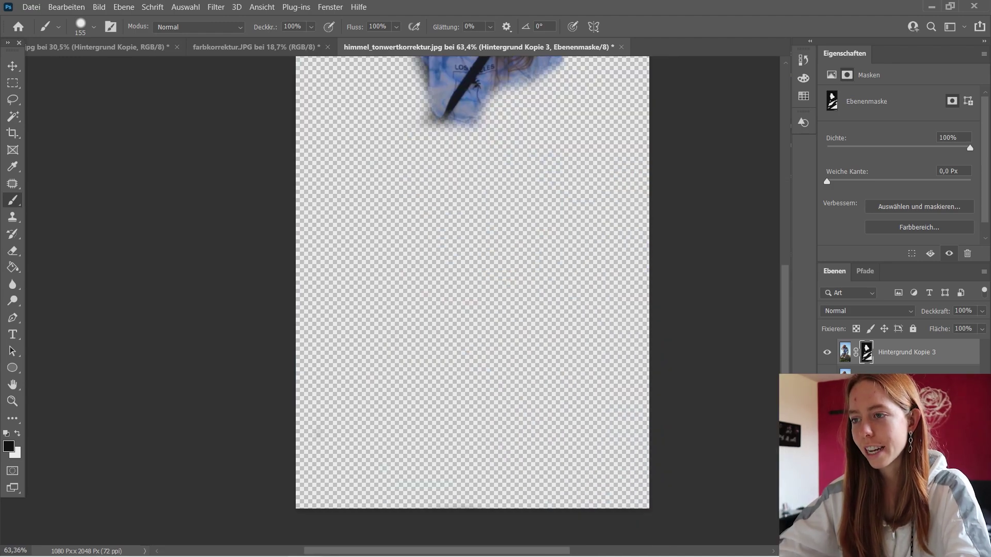
scroll(473, 309, "up", 4)
scroll(472, 331, "up", 3)
- Switch to the Move tool, deselect the girl layer and bring up the adjustment layer list
key("v")
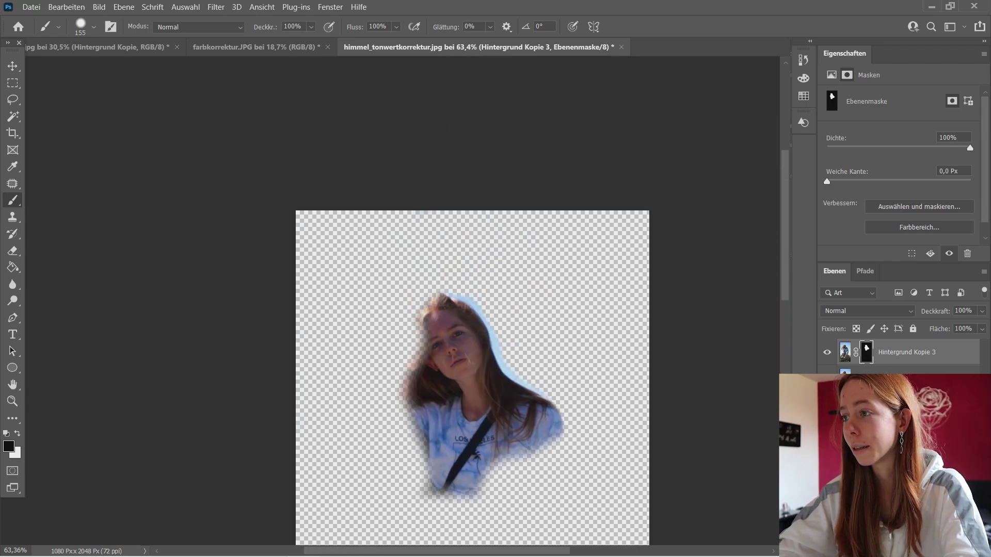
left_click(893, 454)
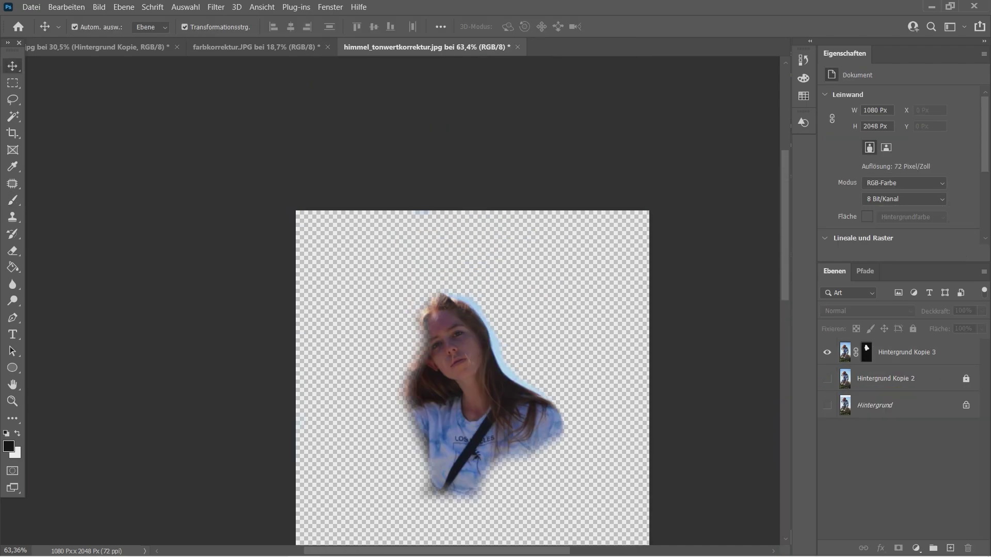
left_click(916, 548)
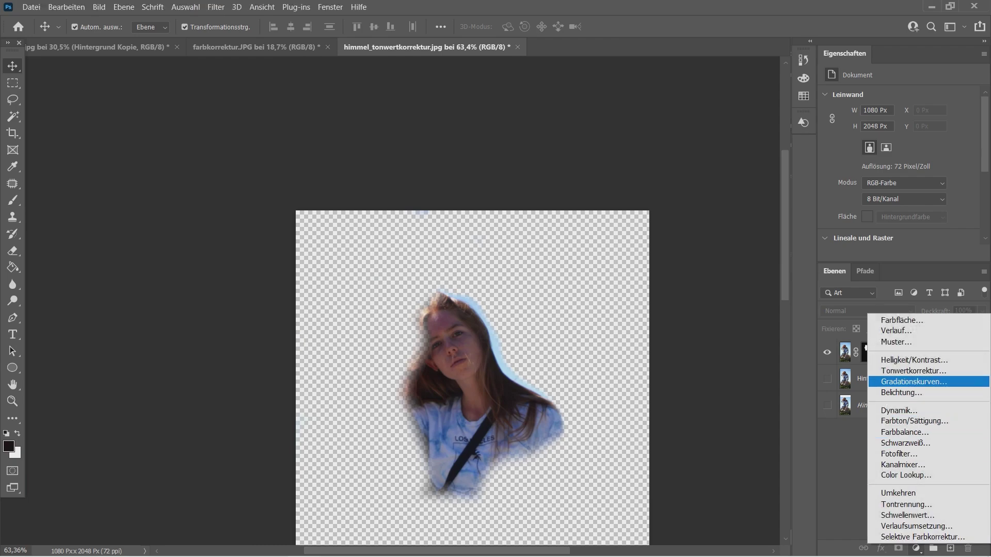
- Add a Tonwertkorrektur (Levels) adjustment clipped to the masked girl layer
left_click(913, 370)
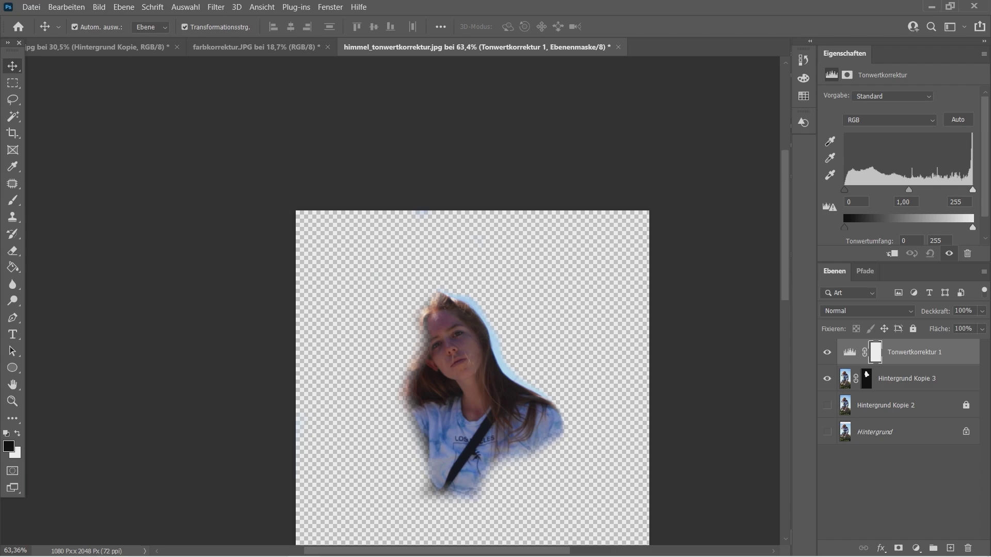
left_click(892, 254)
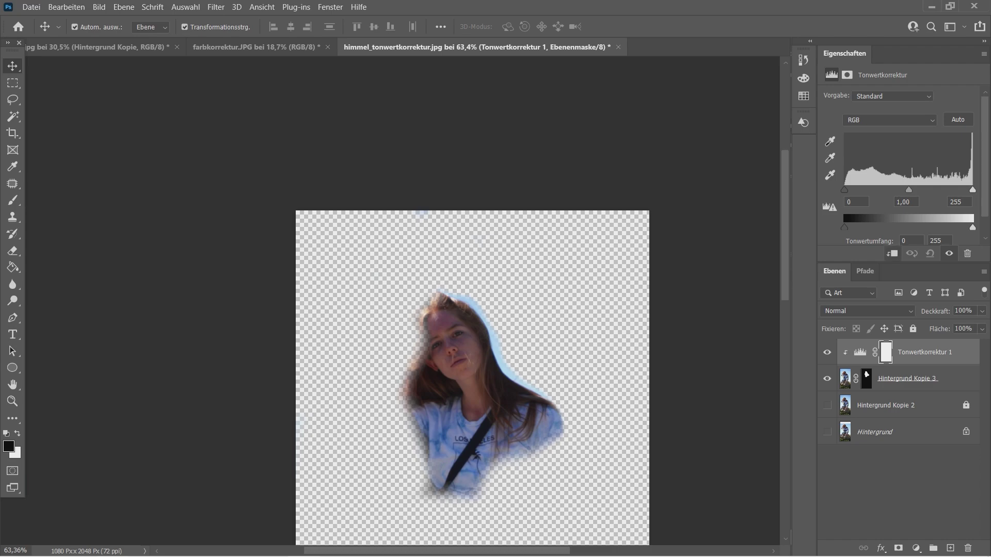
scroll(500, 403, "up", 5)
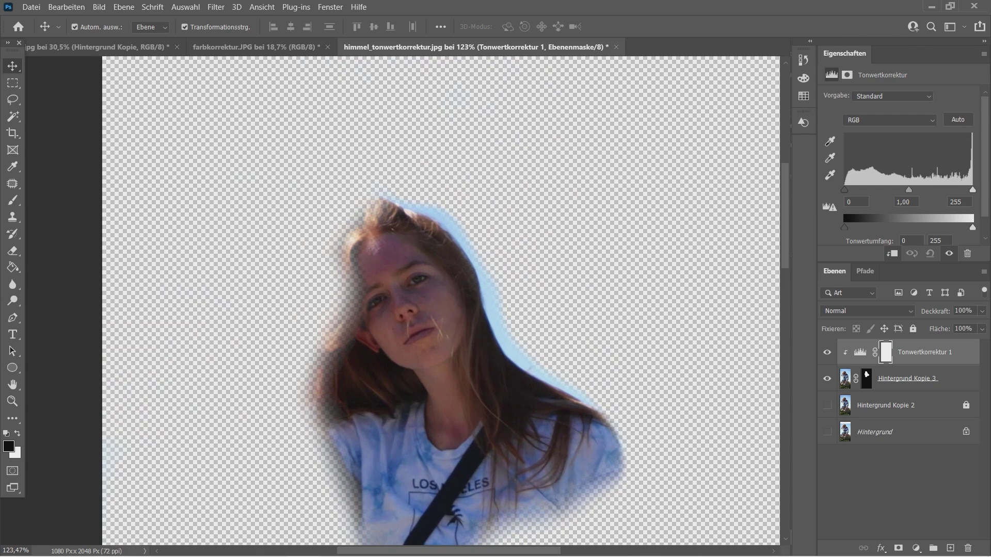
- Set the Levels input sliders to about 5, 1,27 and 234
left_click_drag(972, 190, 972, 189)
left_click_drag(908, 190, 891, 190)
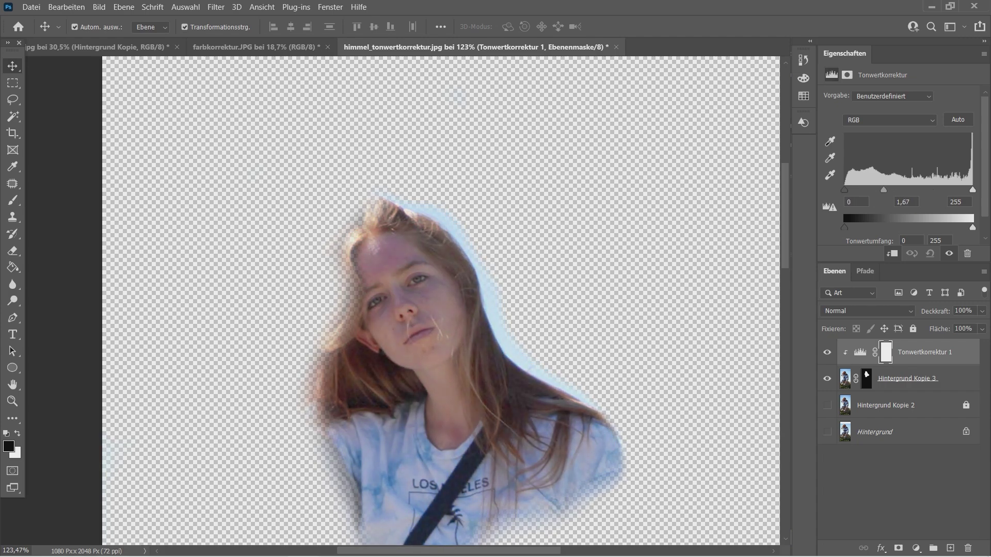
left_click_drag(887, 190, 867, 190)
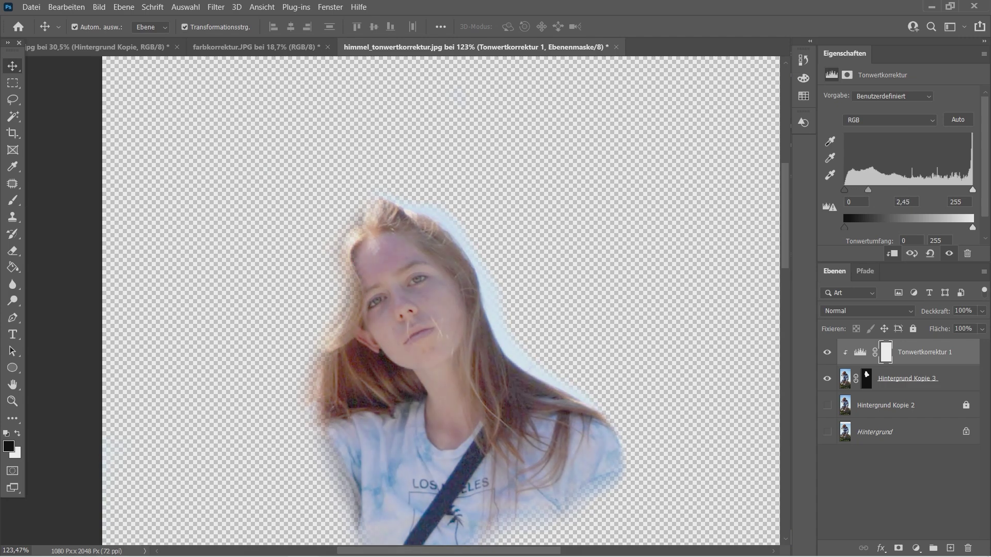
left_click(929, 254)
scroll(640, 268, "down", 2)
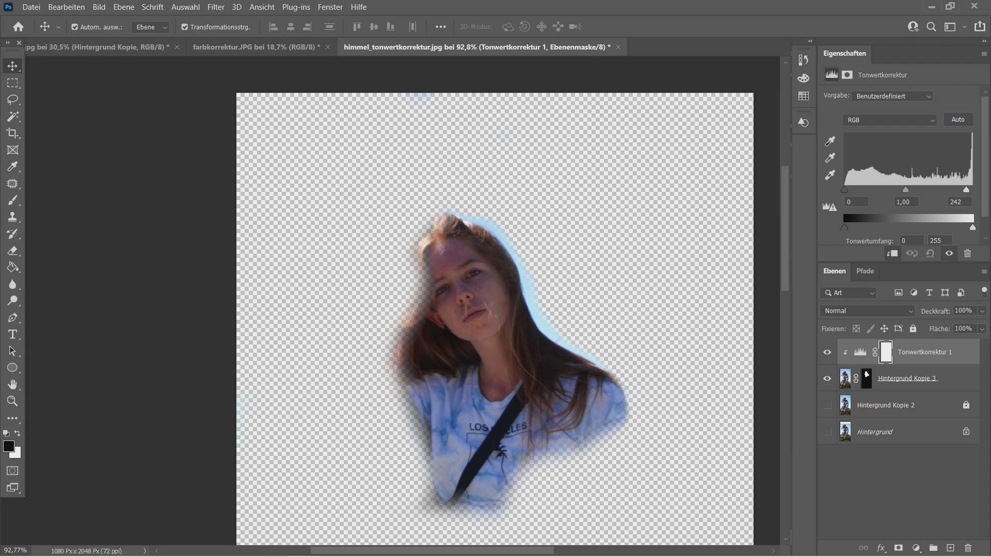
left_click(957, 119)
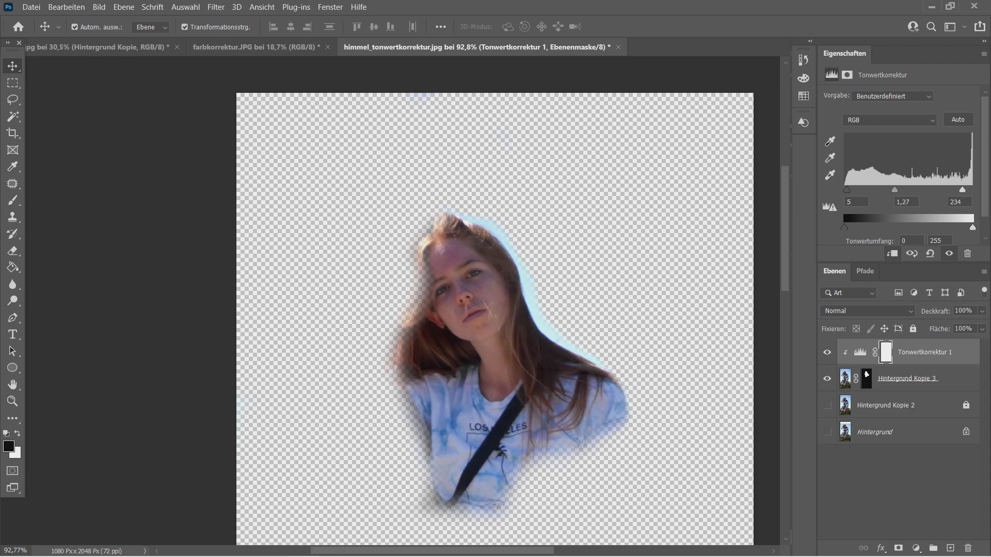
- Deselect all layers and toggle the masked girl layer's visibility to compare with the full photo
left_click(898, 490)
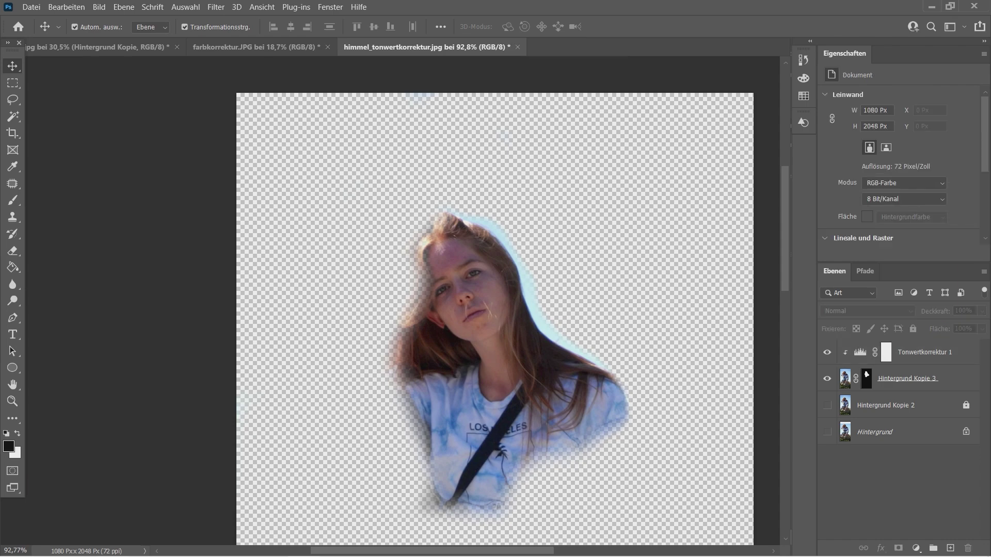
left_click(75, 27)
scroll(324, 123, "down", 5)
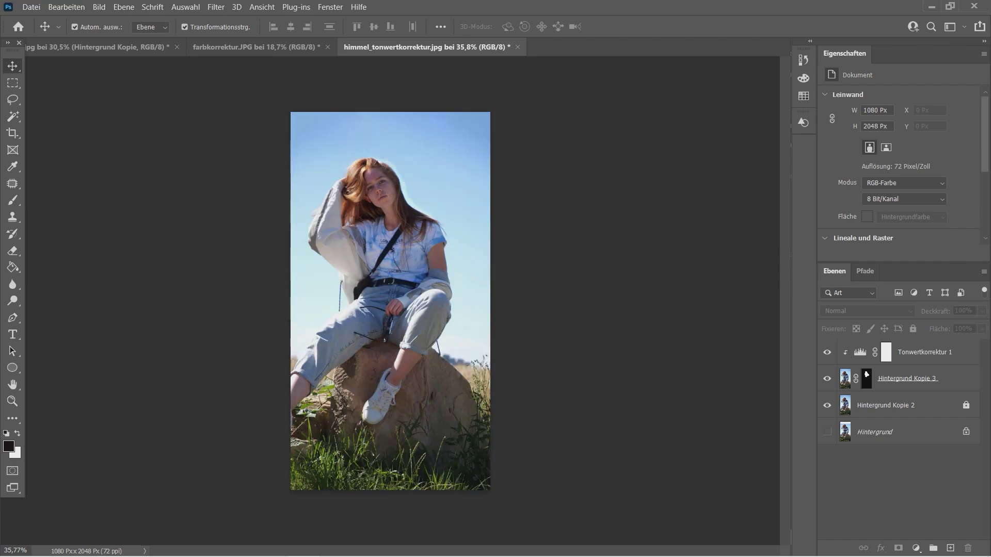
left_click(826, 378)
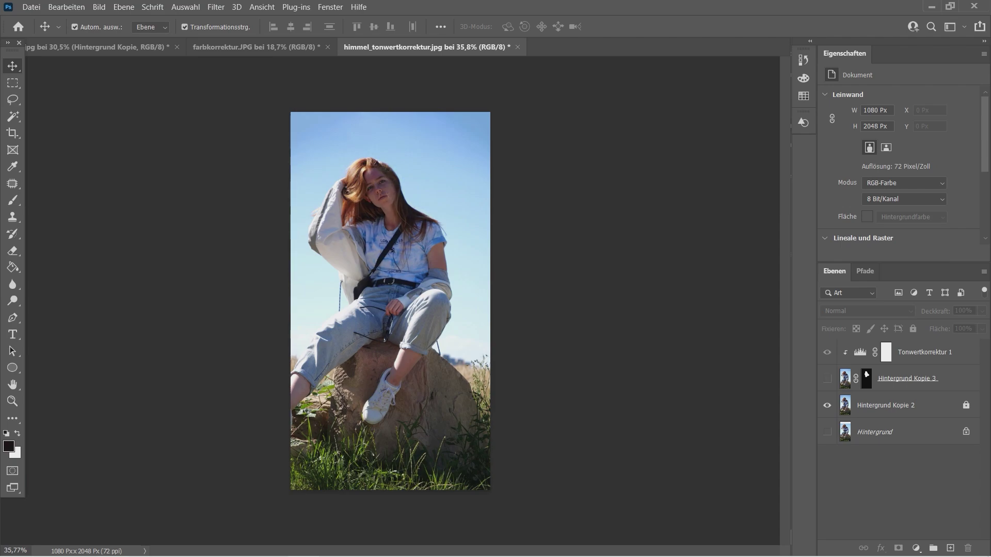
left_click(827, 378)
scroll(385, 108, "up", 3)
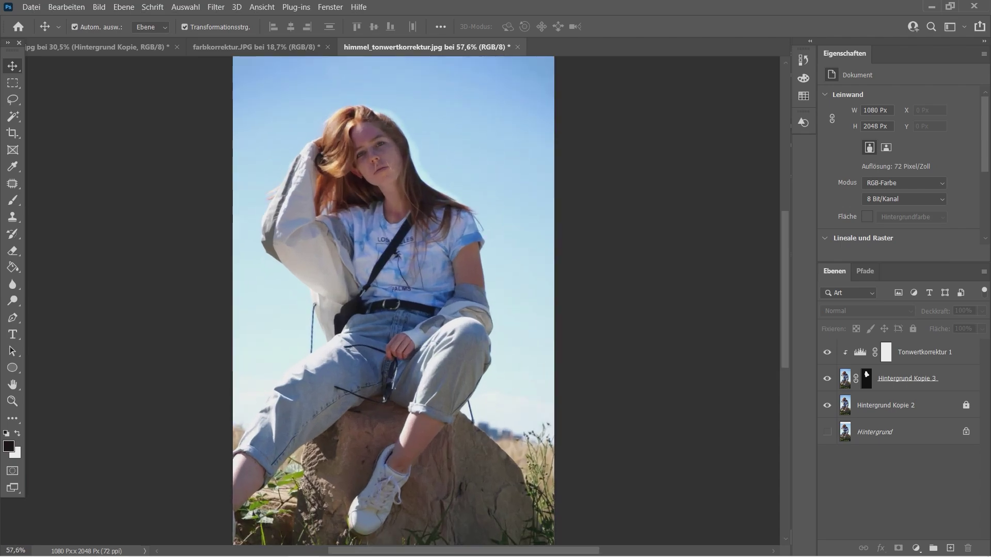
left_click(826, 378)
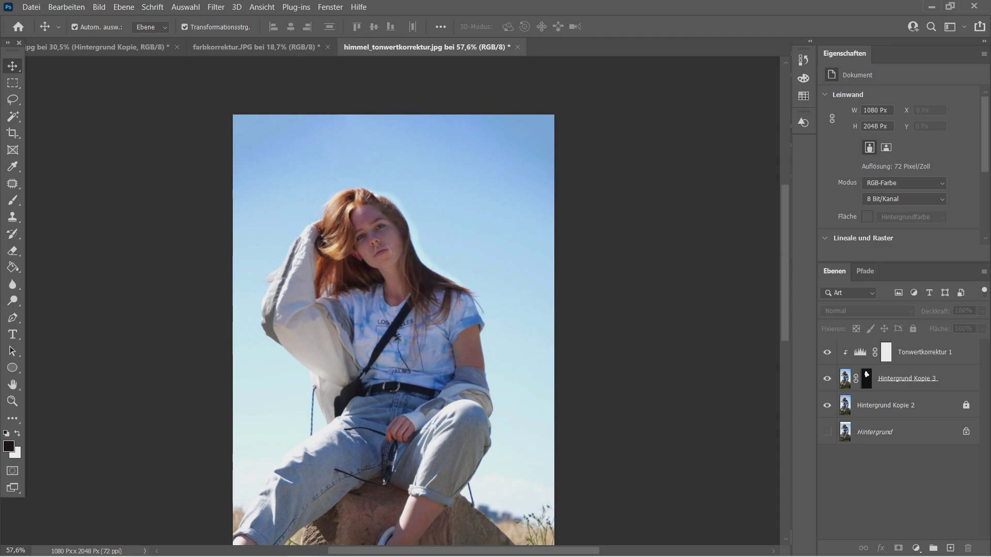
- Select Hintergrund Kopie 3's mask and set up a 23 px brush
left_click(866, 378)
scroll(388, 219, "up", 2)
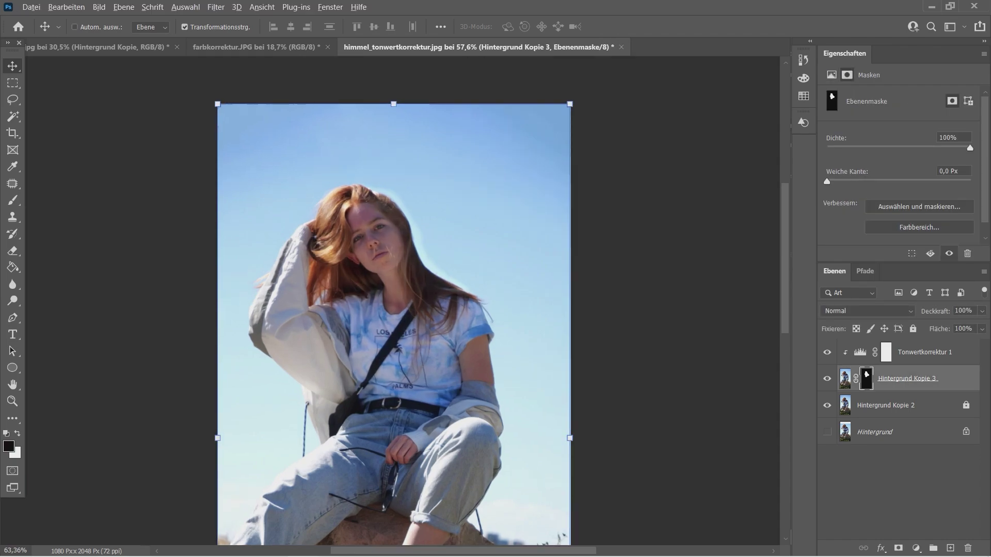
scroll(388, 219, "up", 2)
scroll(388, 219, "up", 2)
scroll(388, 219, "up", 1)
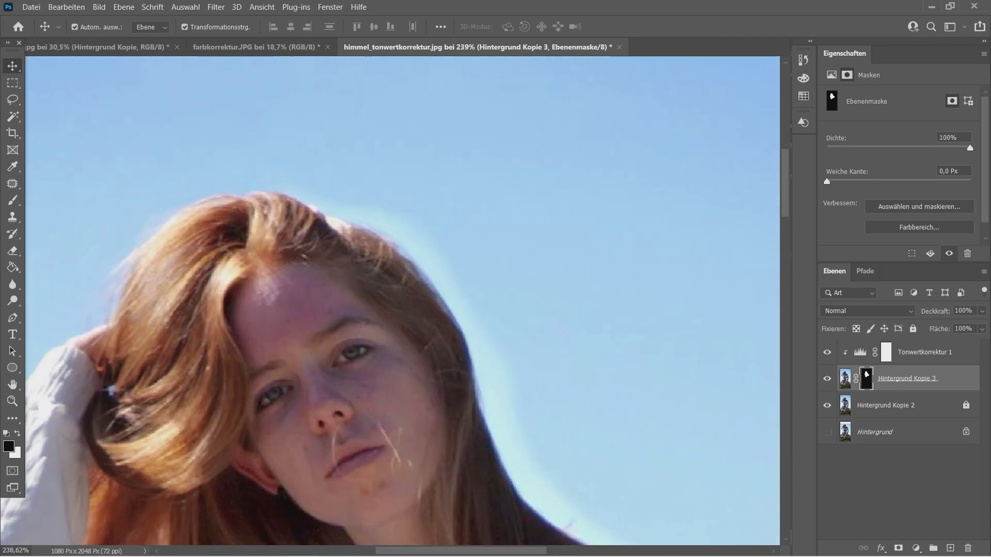
left_click(12, 201)
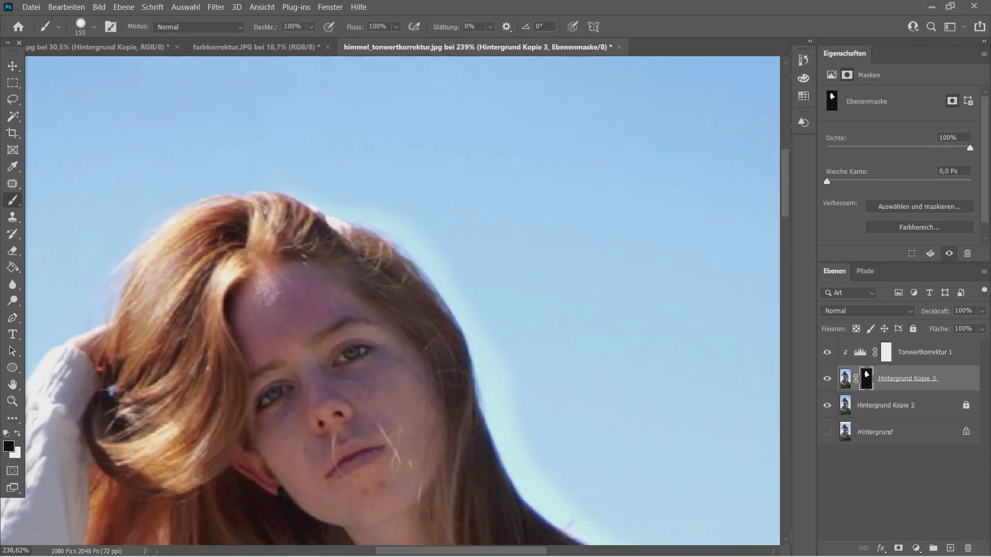
left_click(86, 27)
type("23")
key("Return")
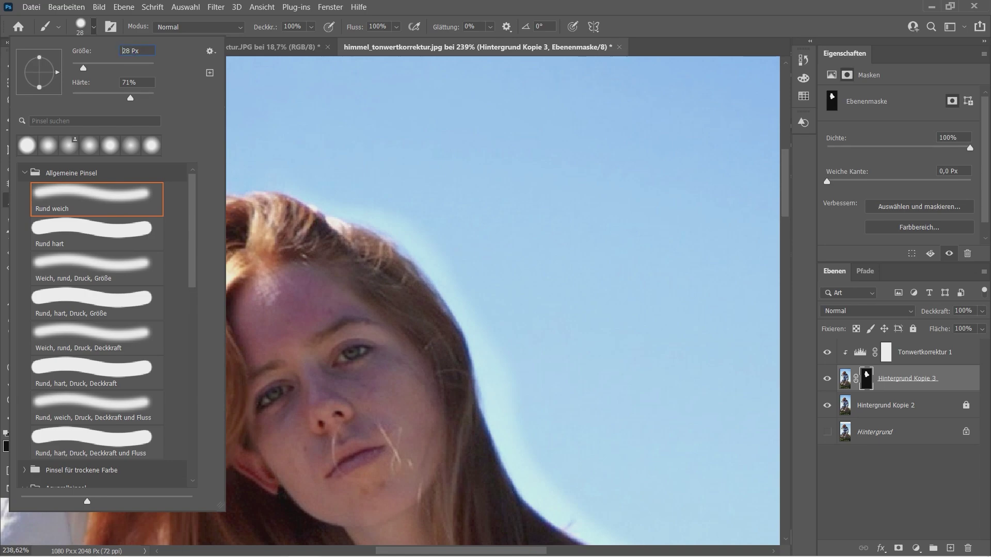
key("Return")
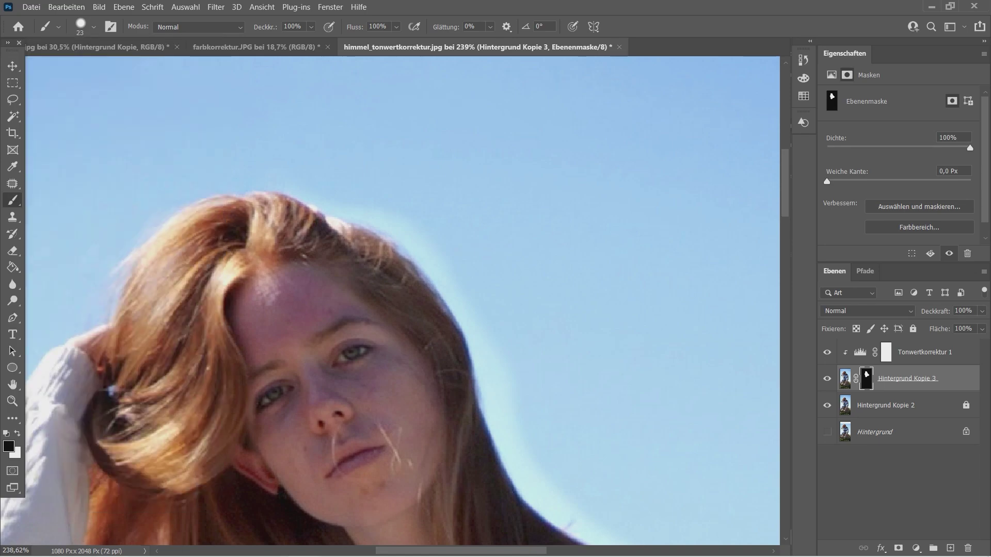
- Paint out the light halo along the girl's hair edge on the mask
left_click_drag(338, 209, 420, 240)
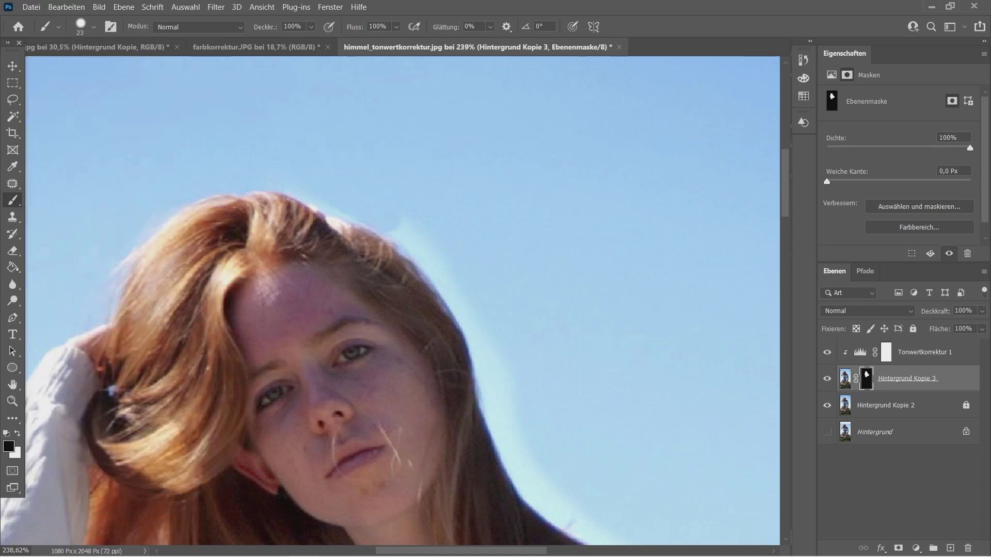
scroll(422, 237, "up", 3)
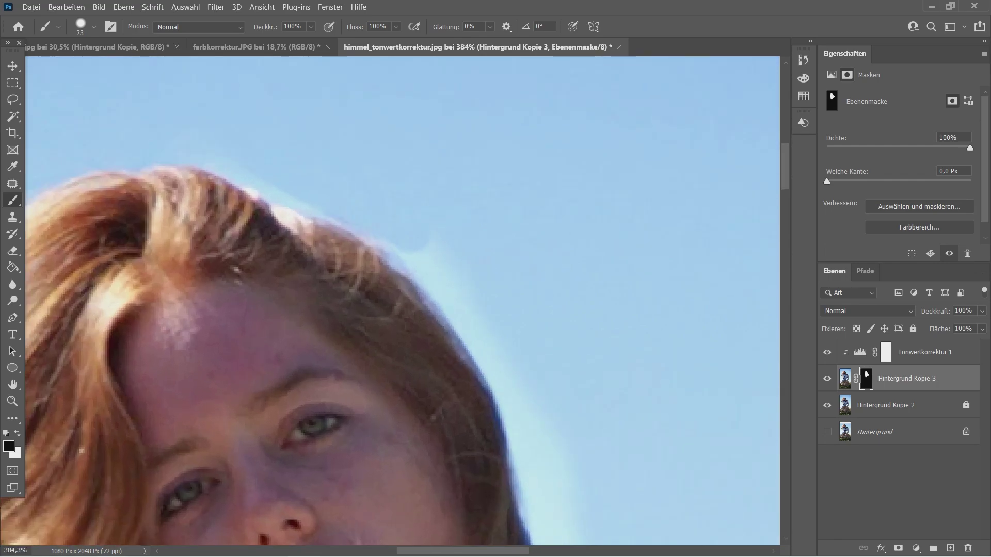
left_click_drag(416, 238, 441, 268)
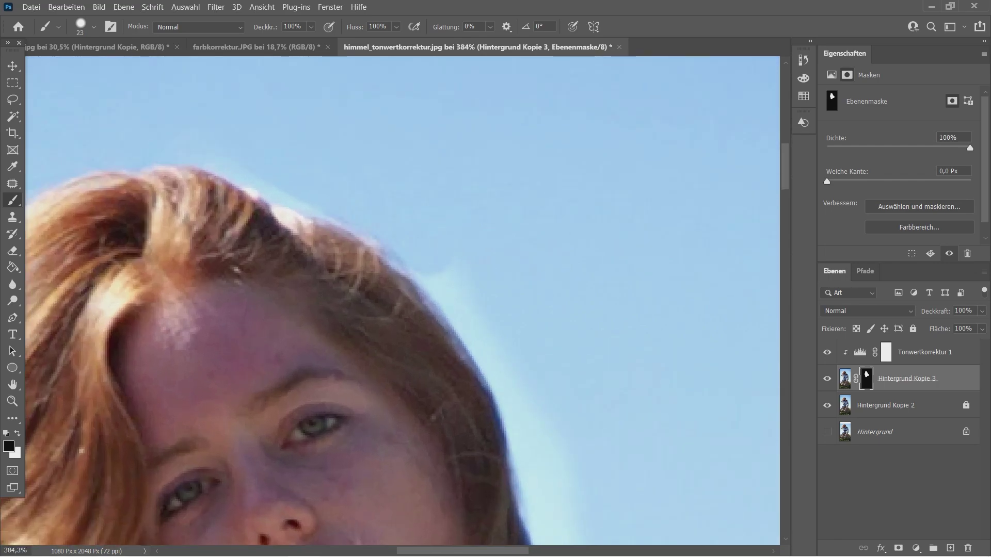
left_click_drag(302, 206, 250, 182)
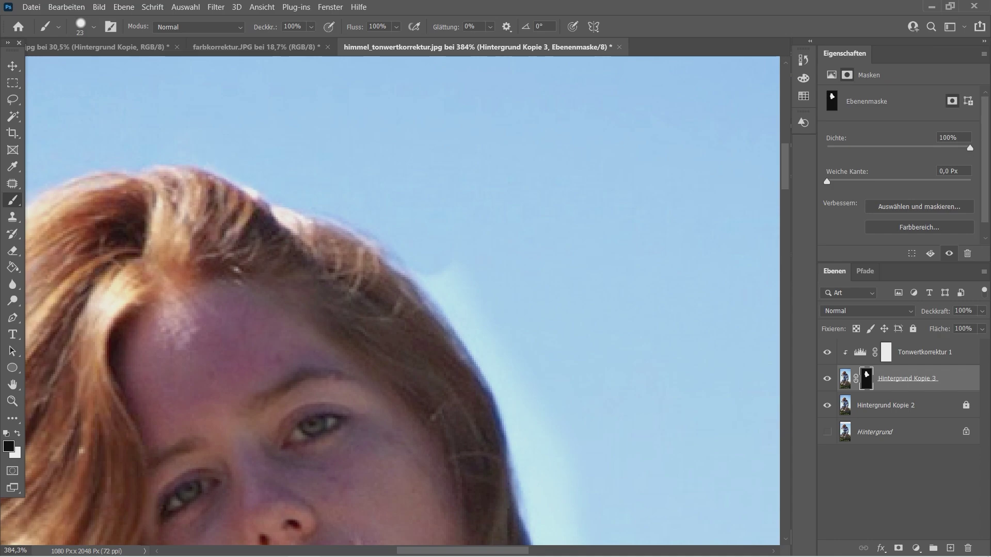
left_click_drag(310, 219, 260, 198)
mouse_move(467, 322)
left_mouse_down()
mouse_move(421, 273)
mouse_move(393, 261)
left_mouse_up()
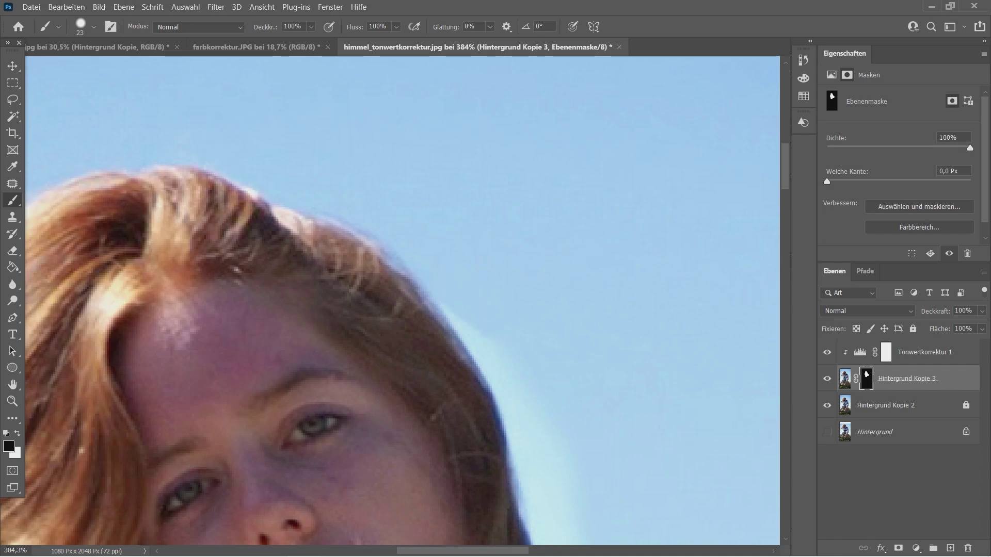
scroll(450, 137, "down", 3, "alt")
scroll(451, 137, "down", 2, "alt")
scroll(451, 136, "down", 2, "alt")
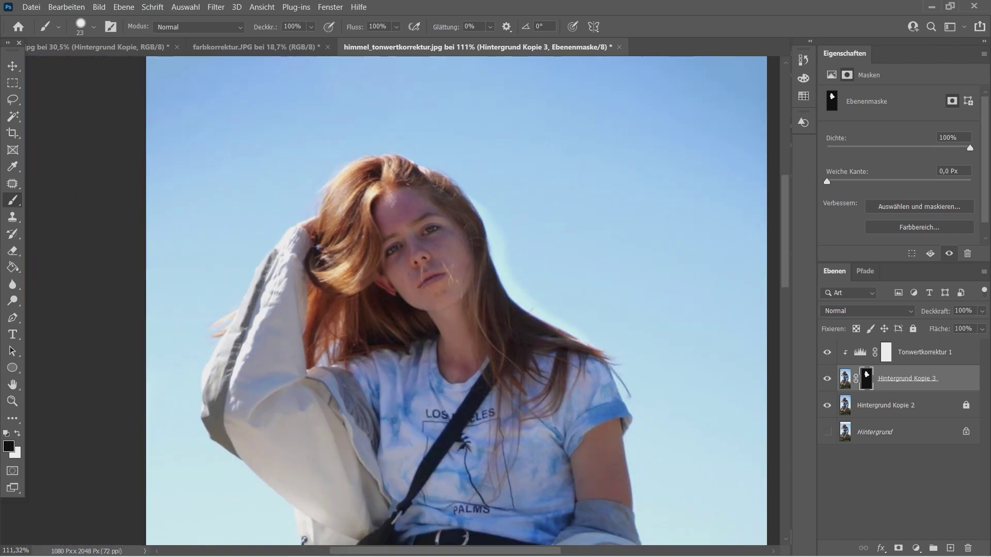
scroll(450, 136, "down", 1, "alt")
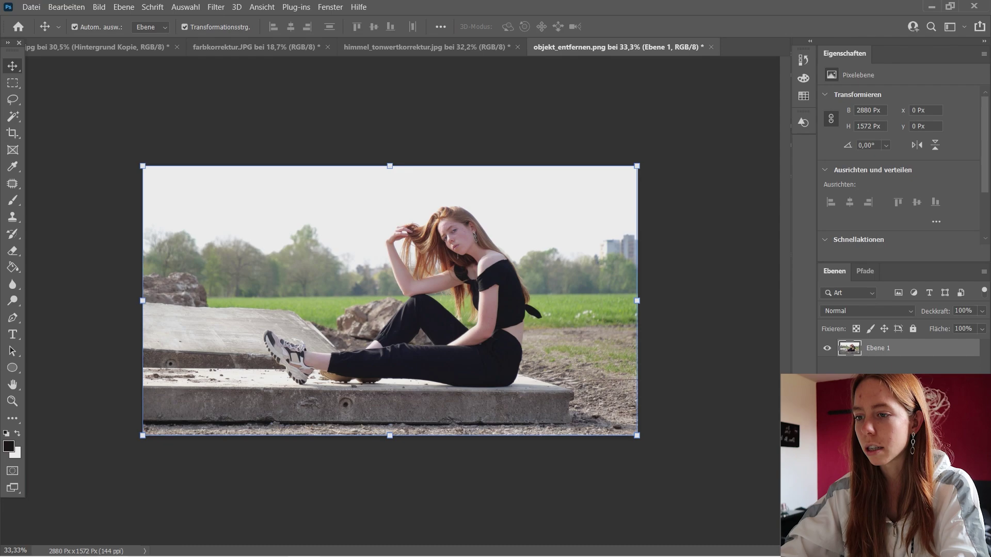
- Select Ebene 1 and duplicate it as Ebene 1 Kopie
left_click(392, 490)
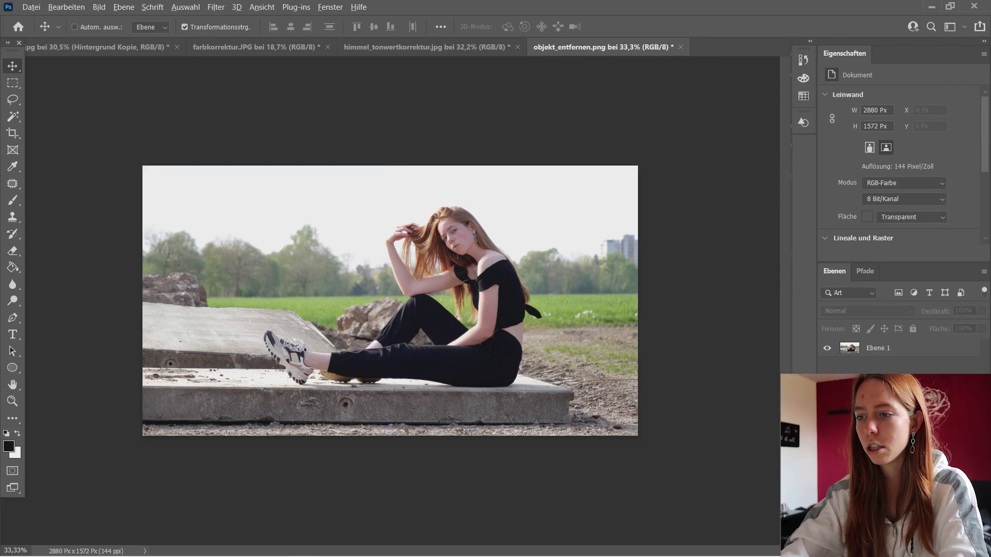
scroll(401, 297, "up", 3)
scroll(678, 292, "up", 2)
scroll(678, 292, "up", 2)
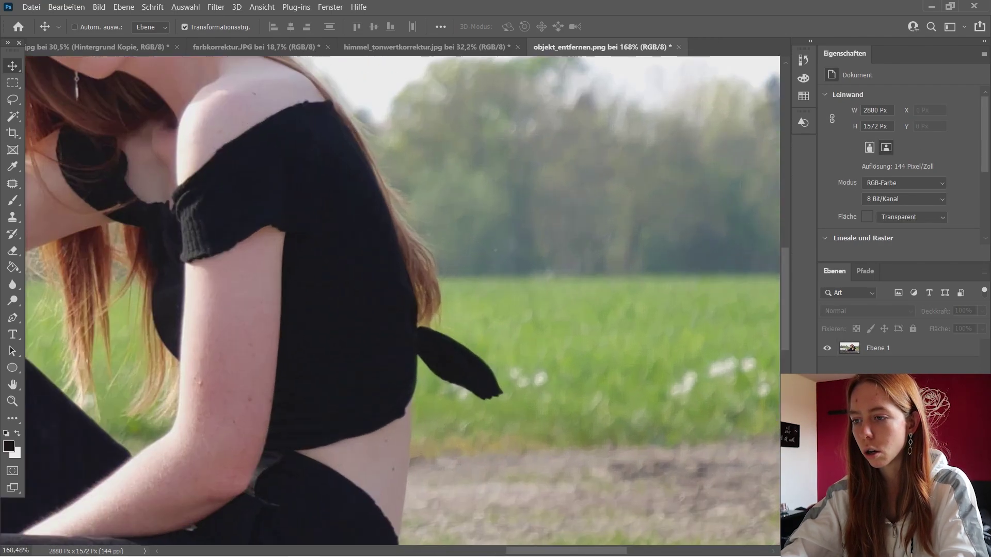
scroll(679, 291, "up", 2)
scroll(549, 371, "up", 2)
left_click(207, 310, "ctrl")
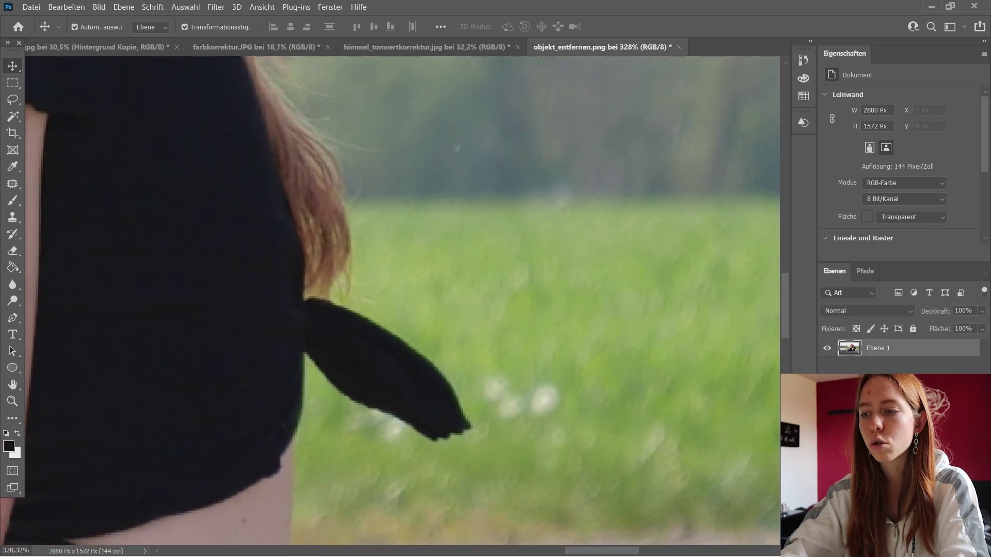
scroll(438, 375, "down", 2)
scroll(438, 375, "down", 2)
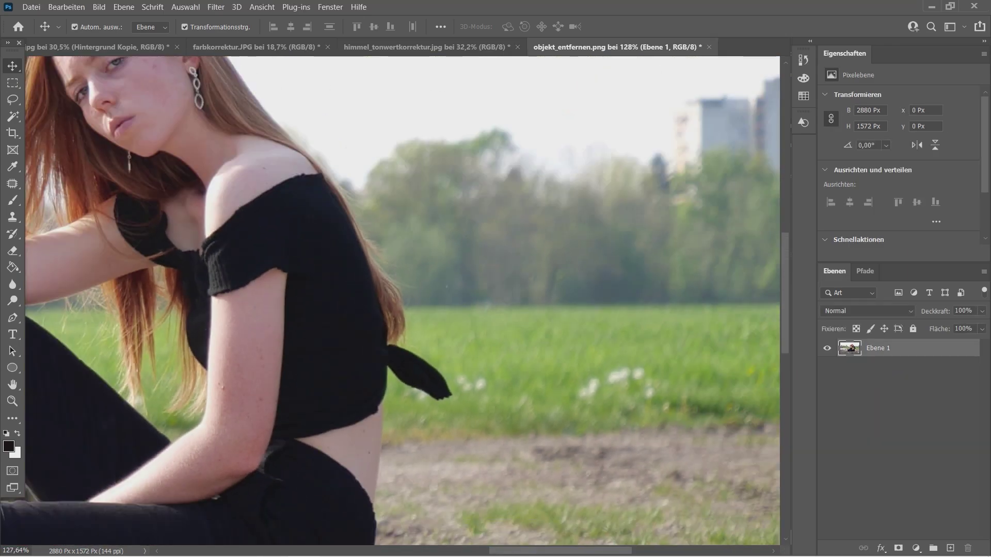
left_click_drag(878, 347, 950, 548)
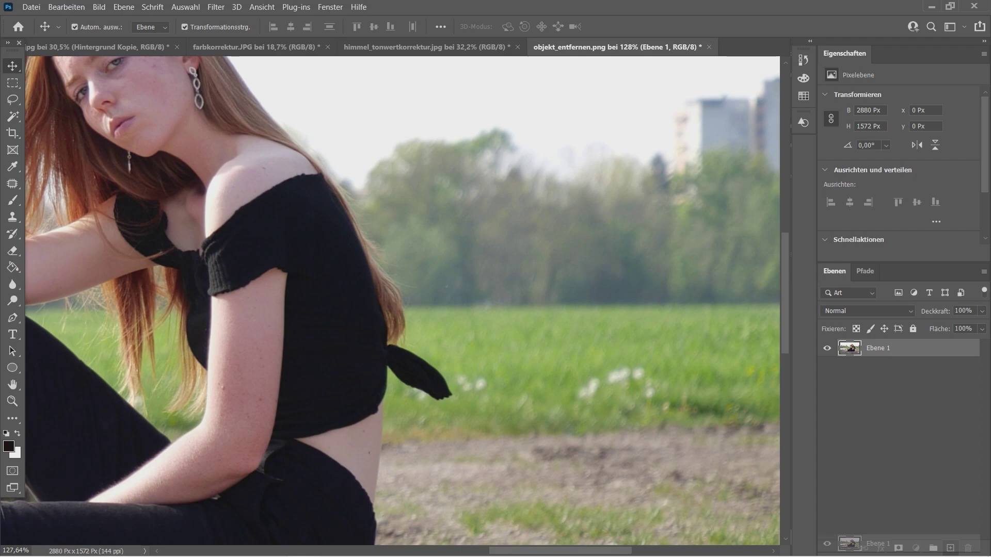
- Lock the original Ebene 1 and select Ebene 1 Kopie to work on
left_click(877, 366)
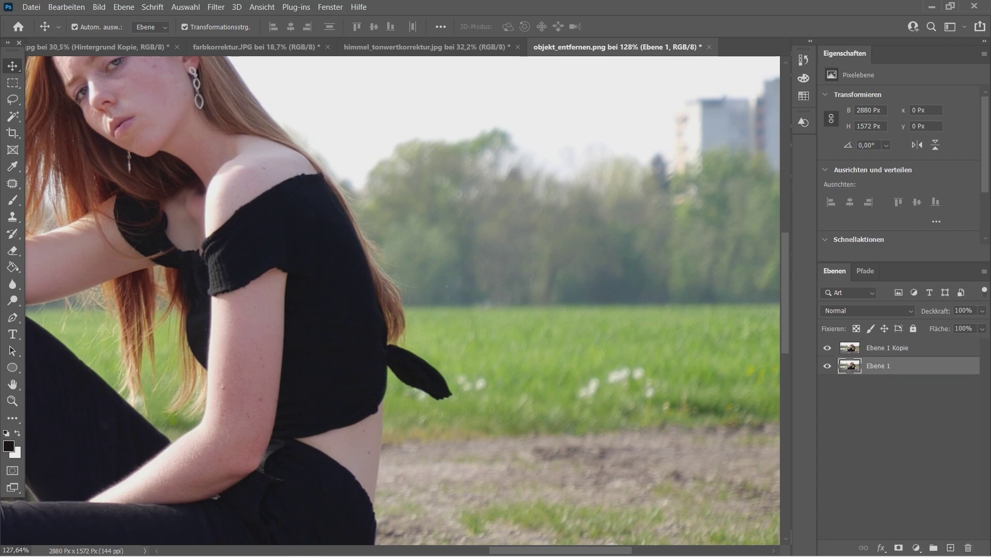
left_click(913, 329)
left_click(877, 348)
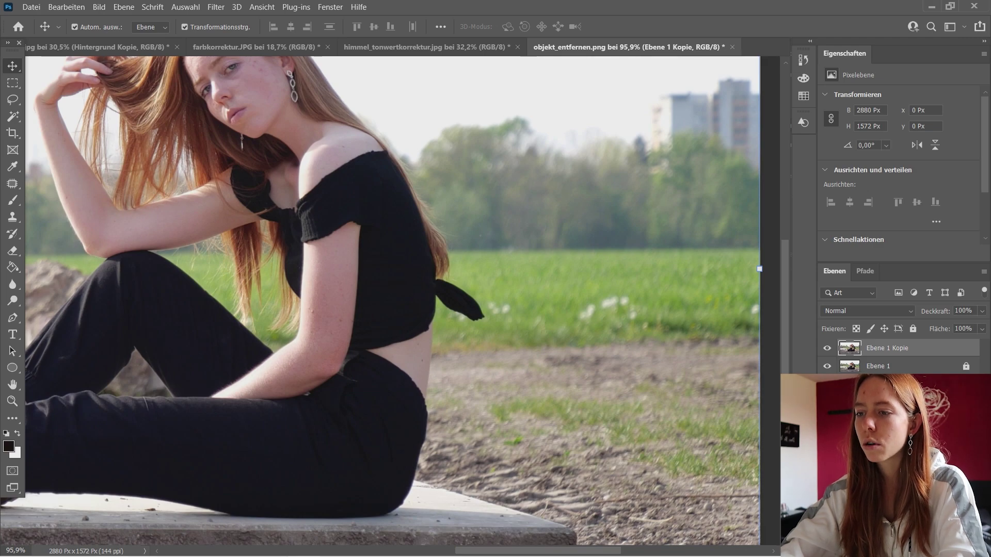
scroll(446, 281, "up", 2)
scroll(445, 282, "up", 2)
scroll(446, 281, "up", 2)
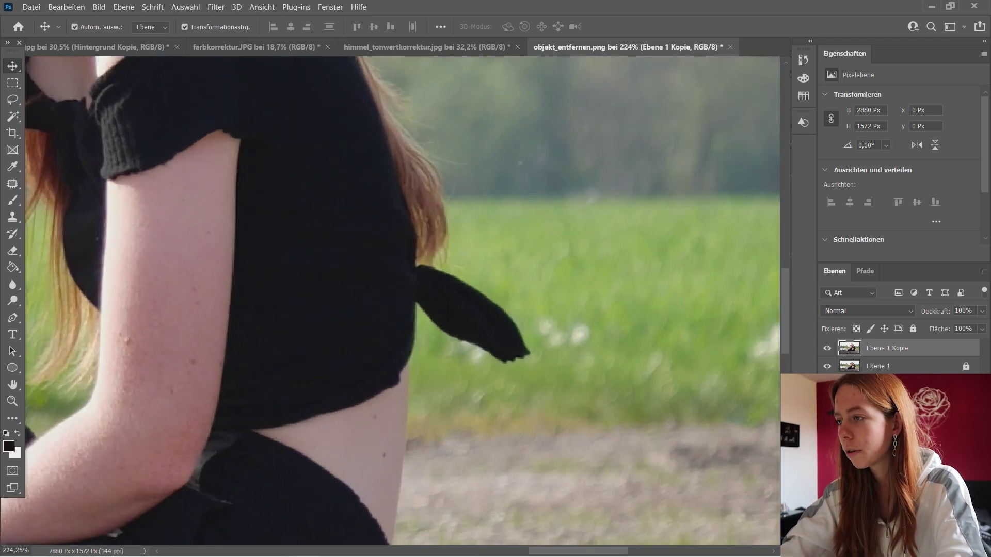
- Pick the Lasso tool and zoom in on the woman's waist
left_click(12, 100)
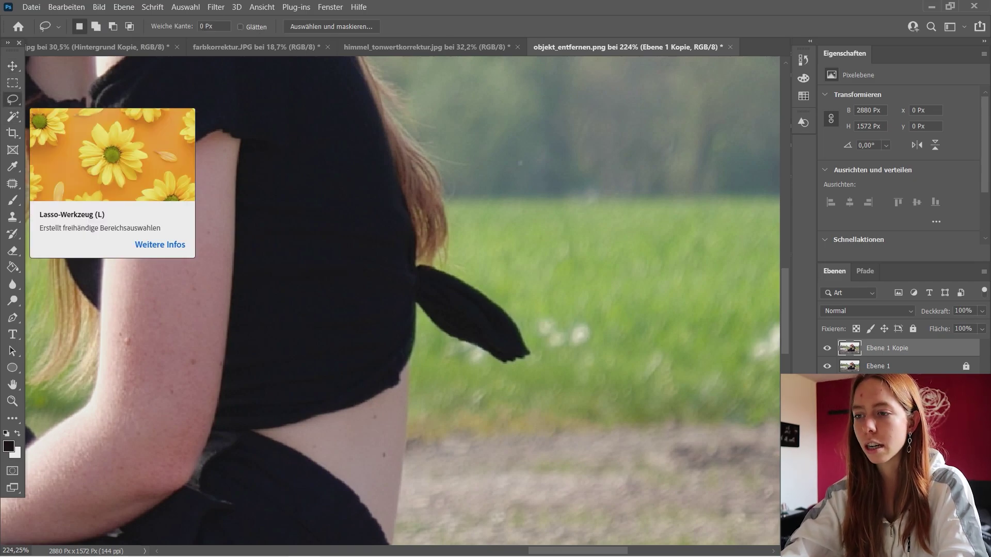
scroll(513, 264, "up", 2)
scroll(513, 264, "up", 2)
scroll(512, 264, "up", 2)
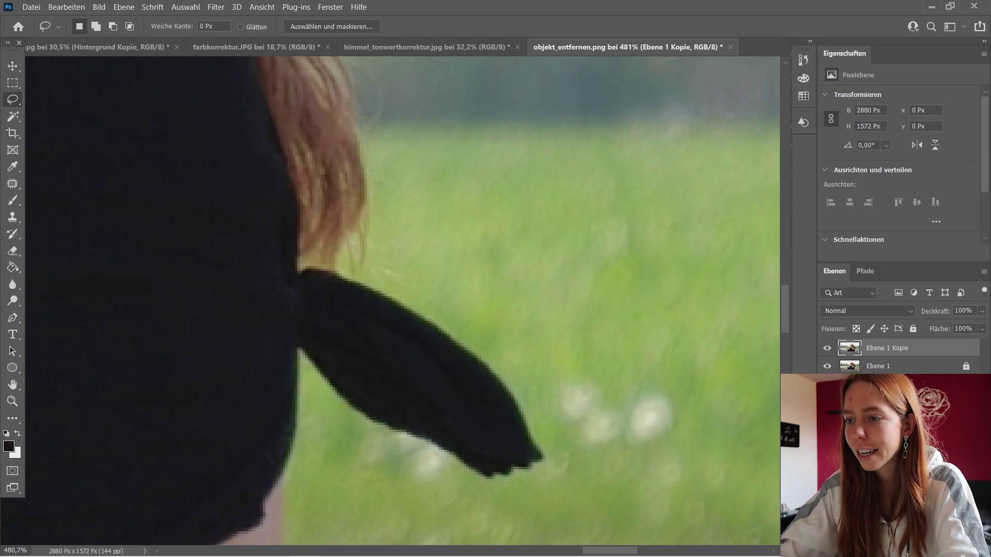
scroll(403, 300, "down", 2)
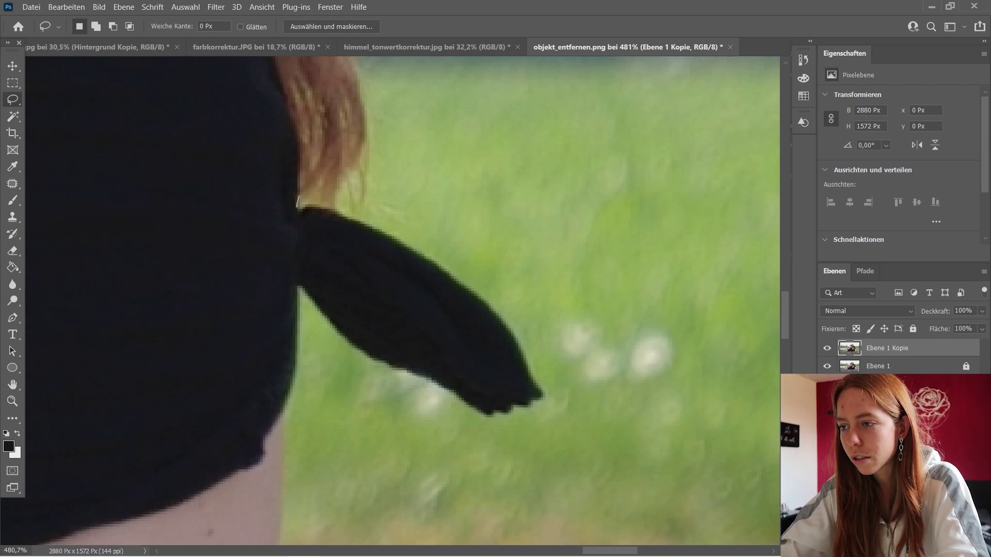
- Draw a closed lasso selection around the knotted shirt tail
mouse_move(298, 225)
left_mouse_down()
mouse_move(300, 290)
mouse_move(339, 370)
mouse_move(427, 437)
mouse_move(535, 459)
mouse_move(617, 450)
mouse_move(564, 303)
mouse_move(450, 258)
left_mouse_up()
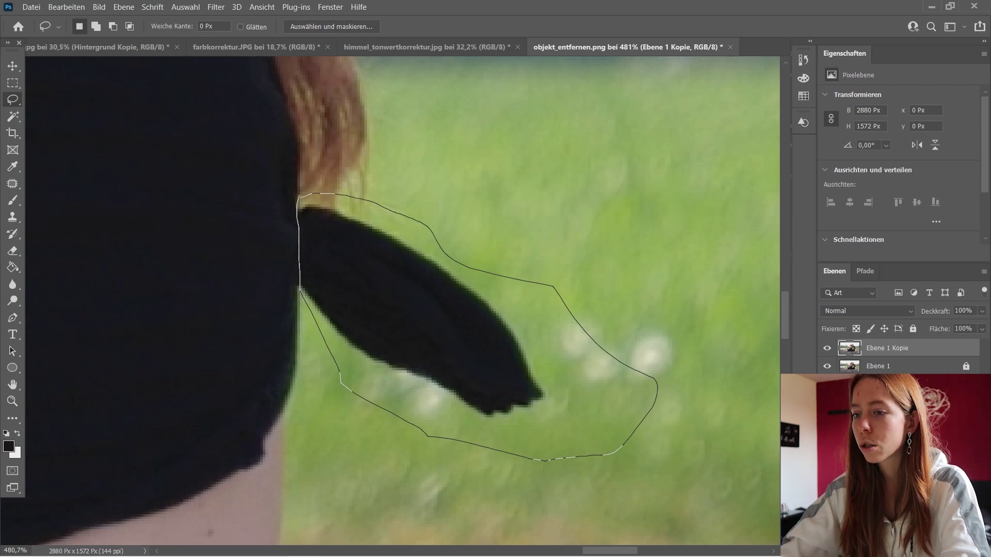
left_click_drag(318, 193, 299, 197)
scroll(298, 198, "down", 3)
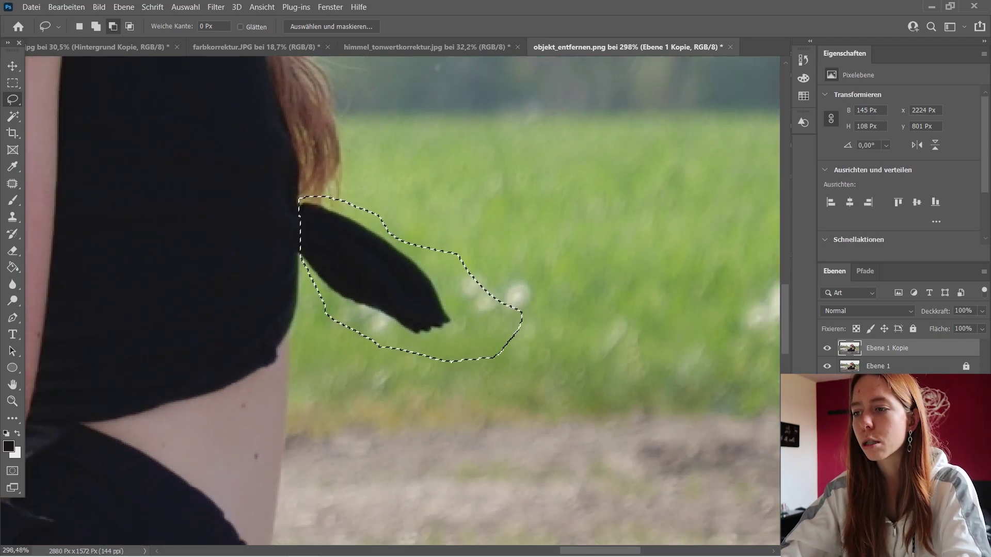
scroll(298, 197, "down", 3)
scroll(298, 198, "down", 2)
scroll(298, 199, "down", 3)
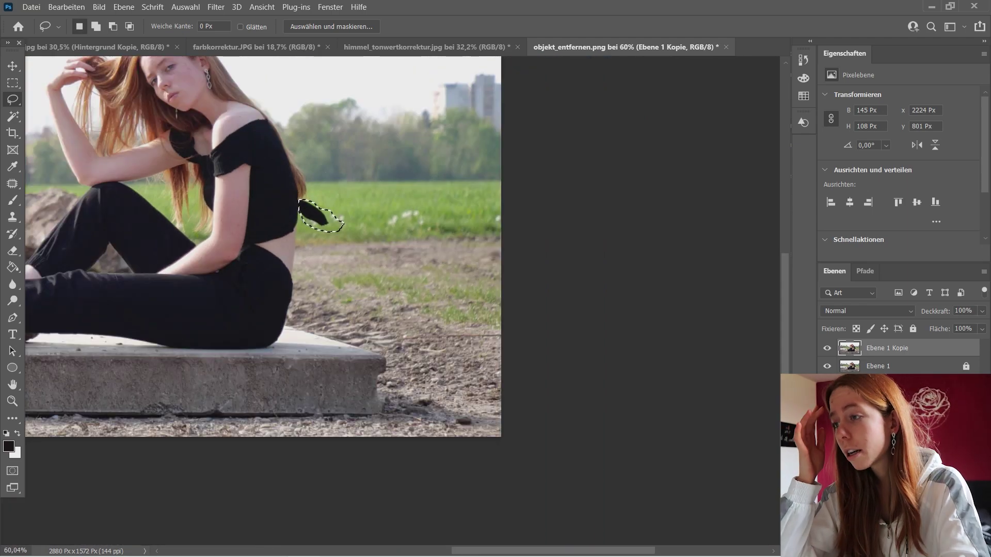
key("alt+b")
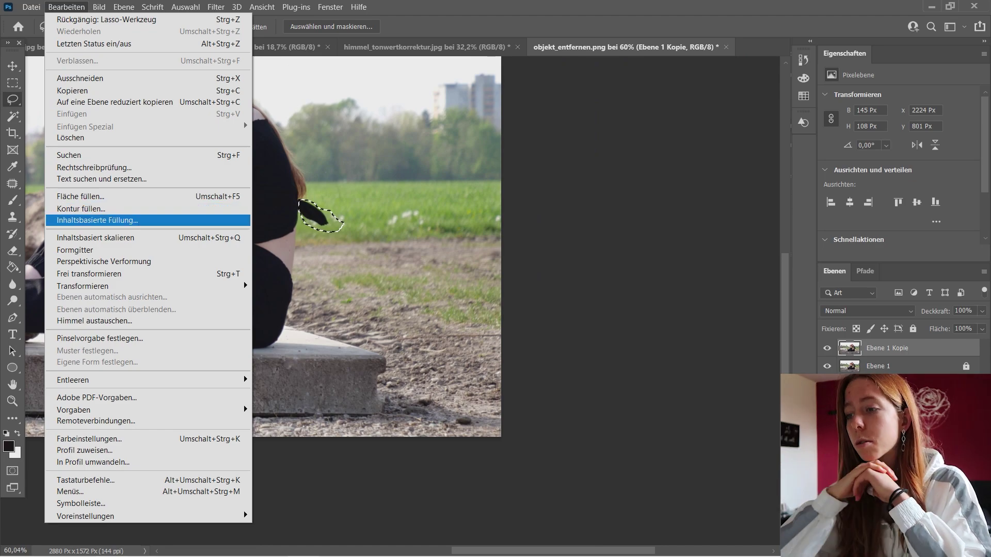
- Content-Aware Fill the shirt-tail selection onto a new layer, then deselect
key("Return")
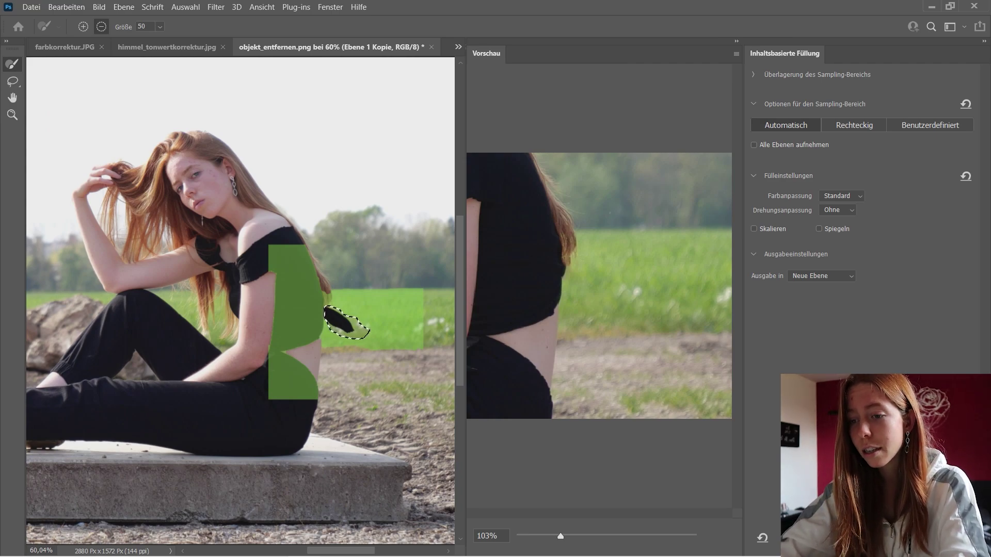
key("Return")
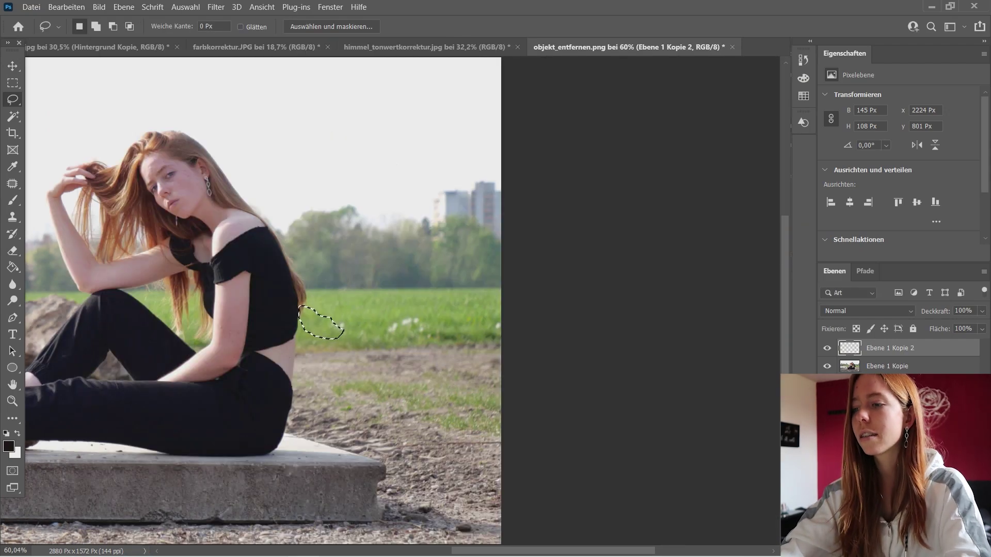
key("ctrl+d")
scroll(262, 317, "up", 2)
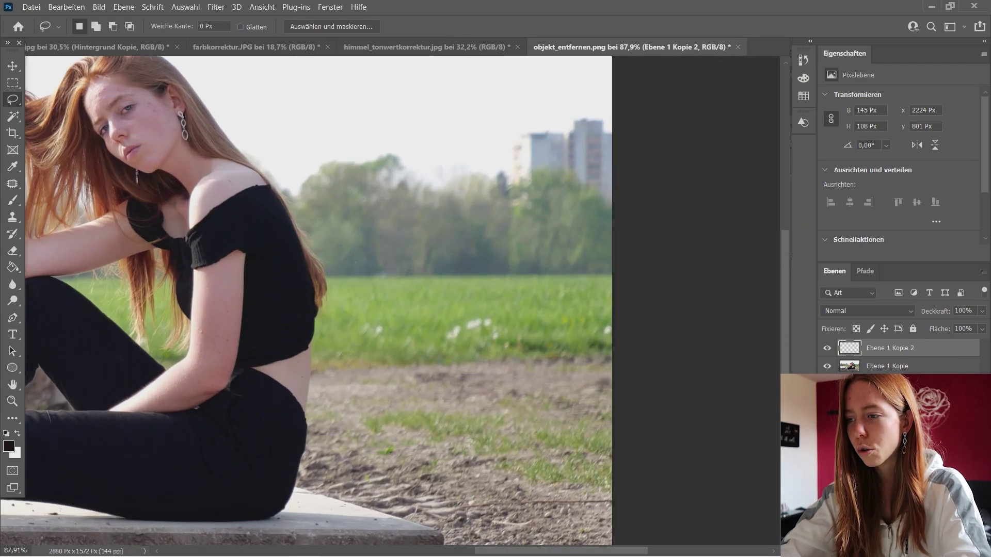
scroll(262, 317, "up", 3)
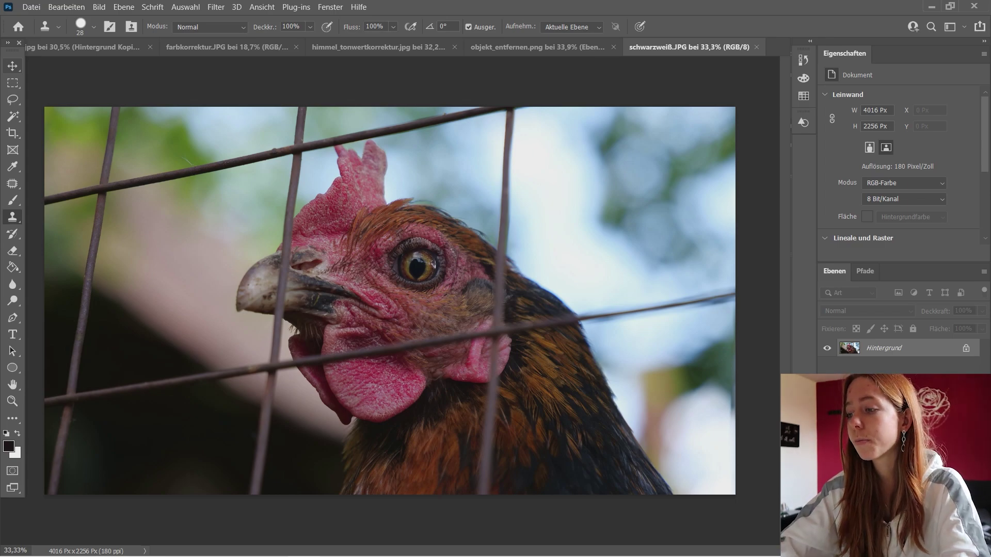
- Switch to the Move tool and show the adjustment layer list for the chicken photo
key("v")
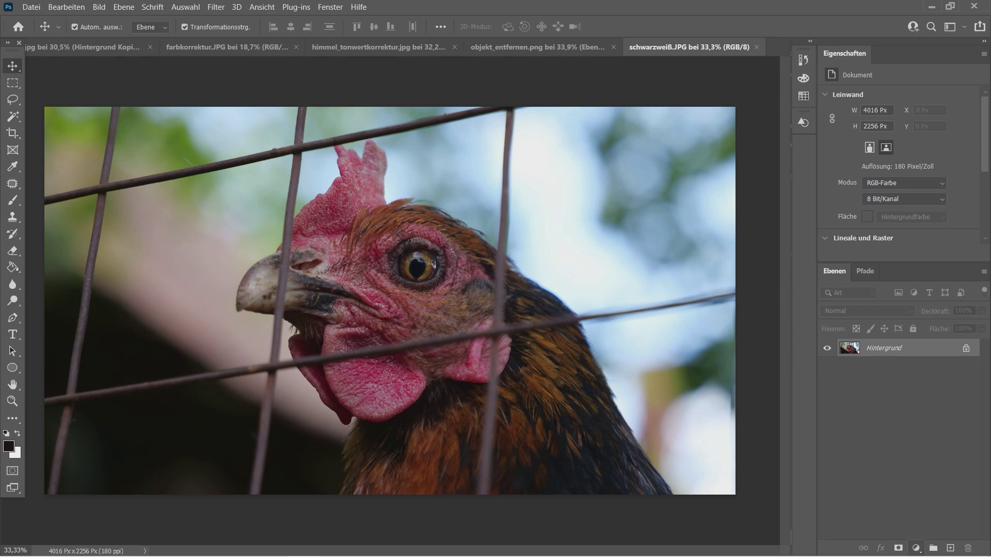
left_click(916, 548)
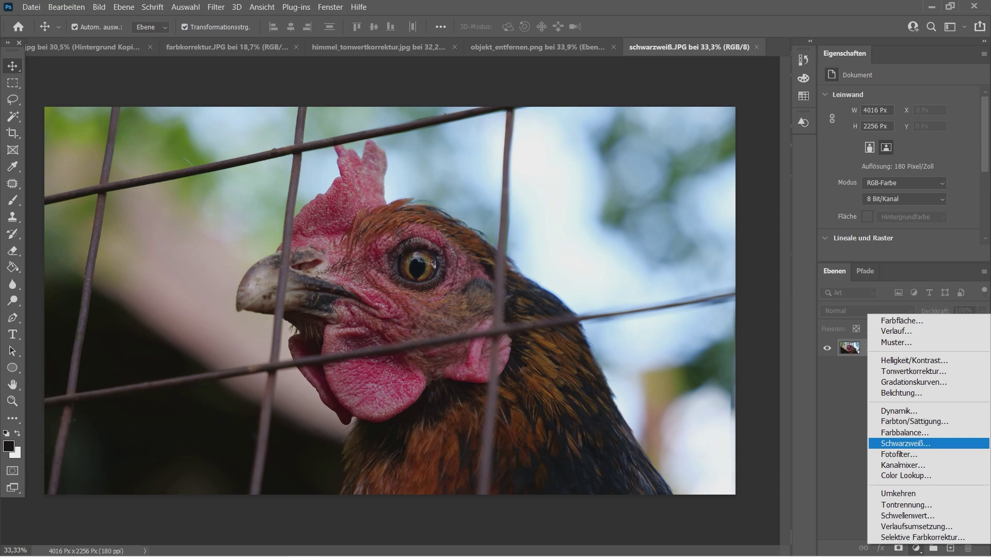
left_click(906, 443)
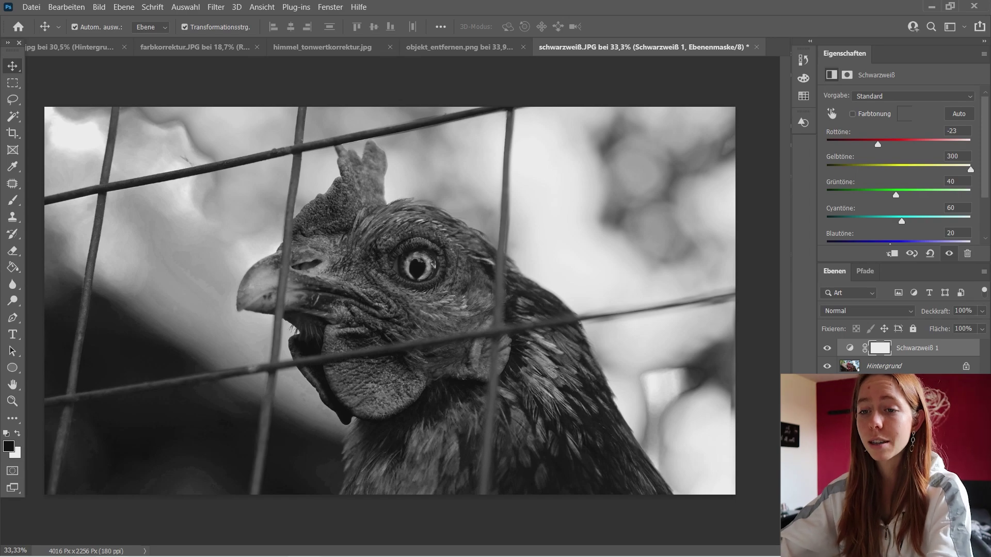
key("ctrl+z")
key("ctrl+z")
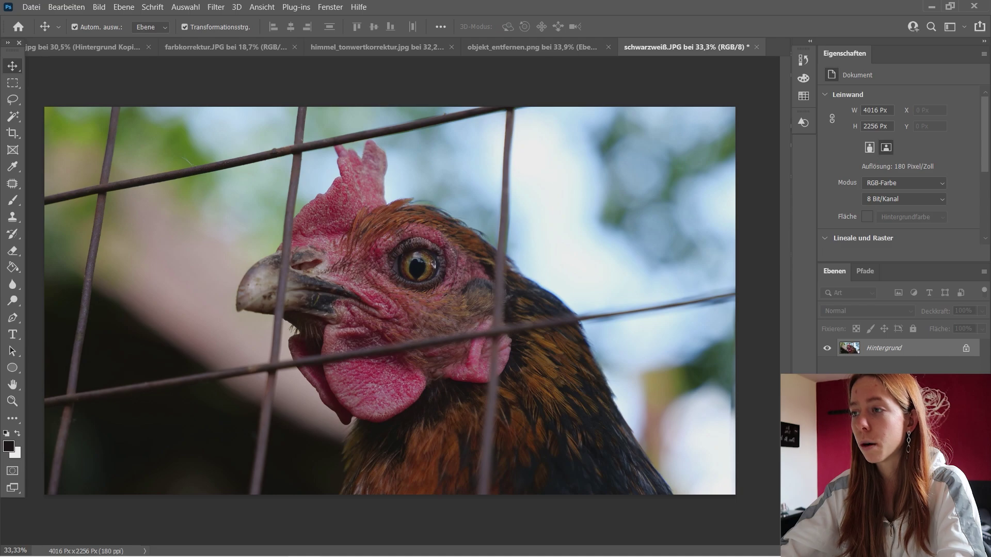
- Start a channel calculation with Multiplizieren blending and Grau as both source channels
left_click(98, 7)
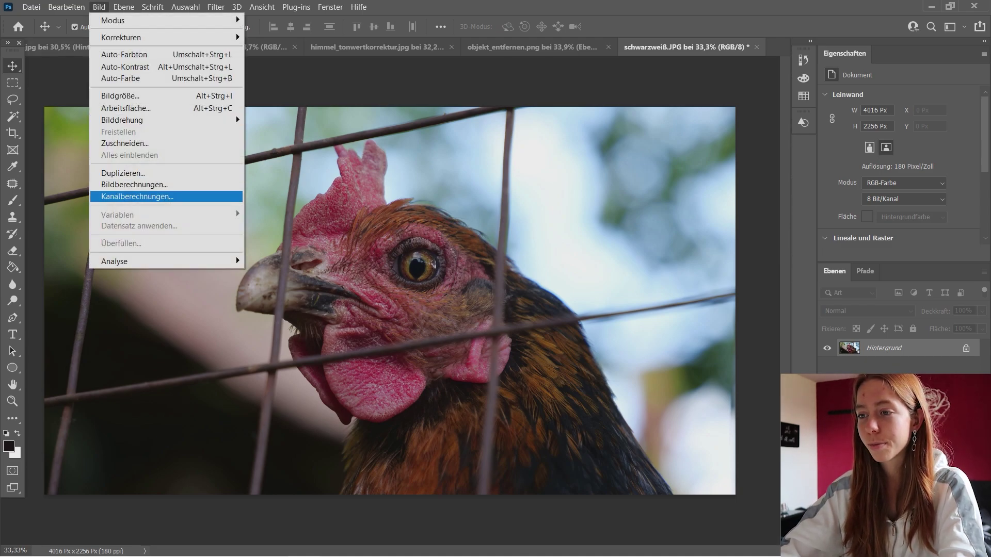
left_click(138, 196)
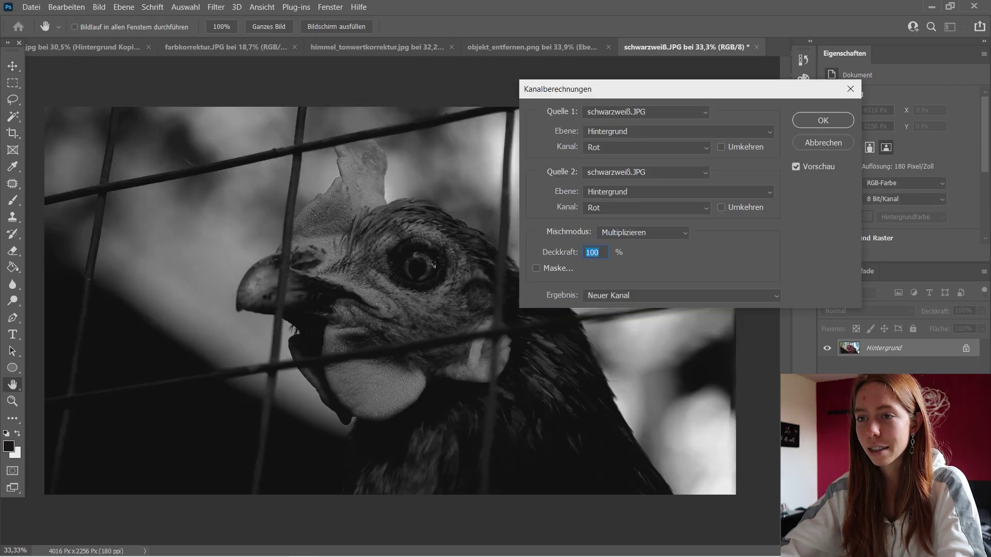
left_click_drag(593, 89, 698, 77)
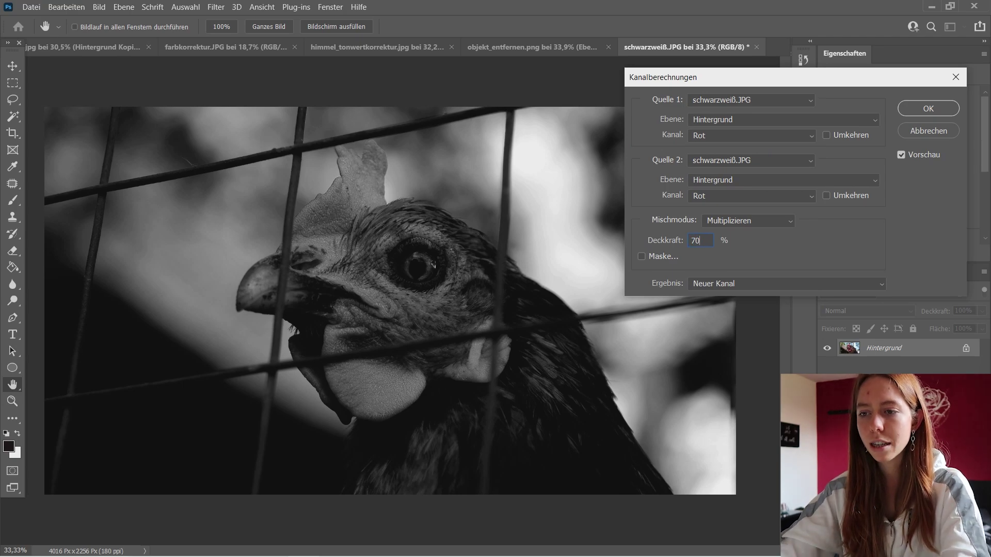
type("70")
left_click(748, 221)
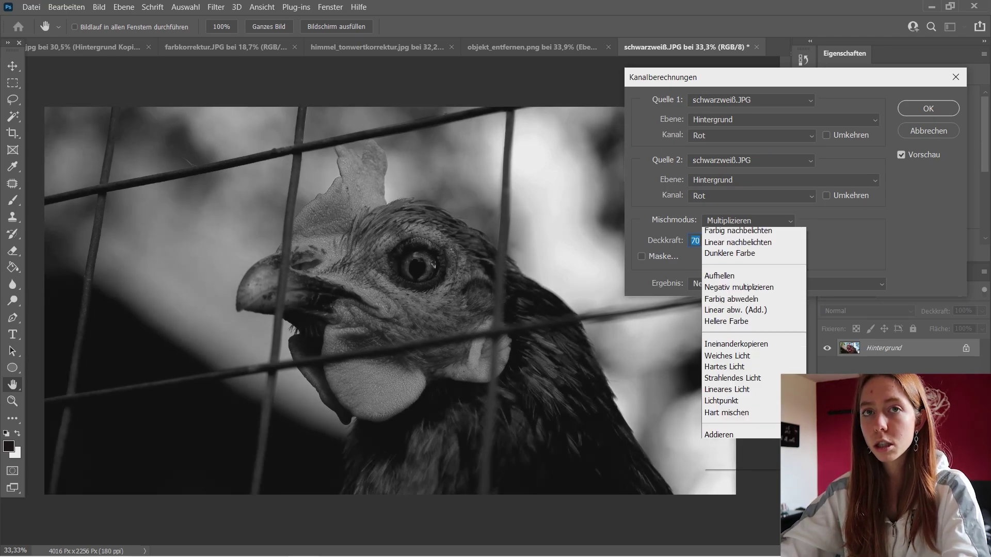
key("Return")
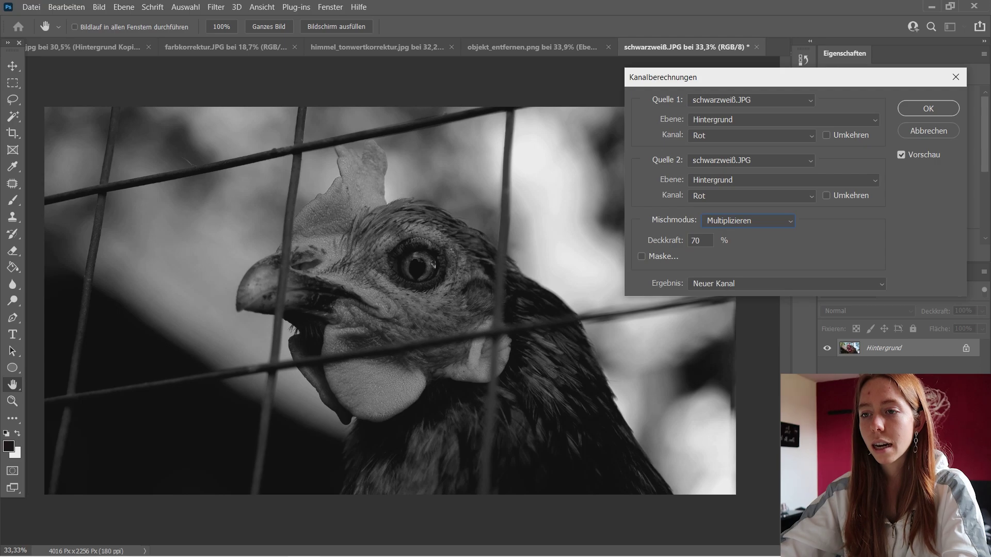
left_click(751, 135)
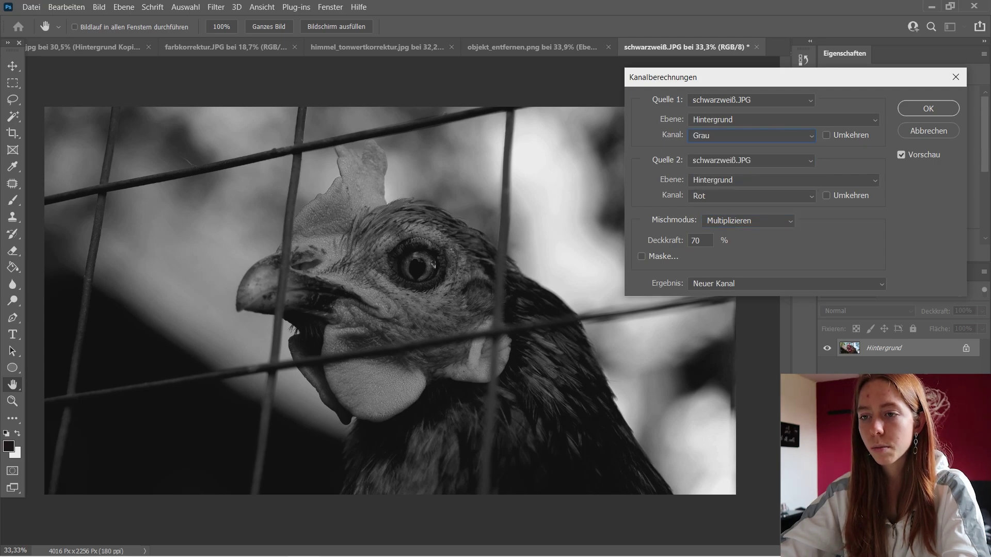
left_click(751, 196)
left_click(751, 209)
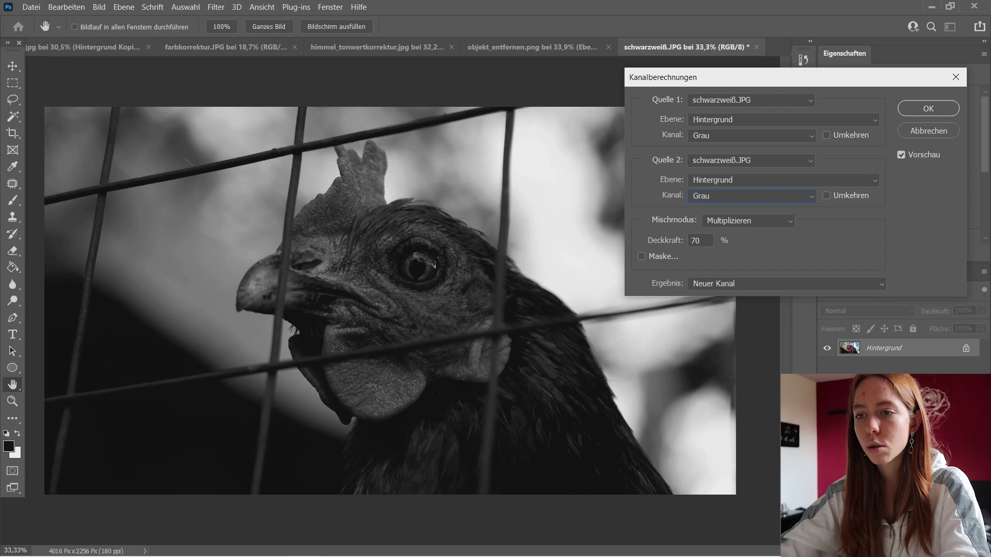
- Compare Rot, Grün and Blau as the first source channel, then return to Grau
left_click(751, 135)
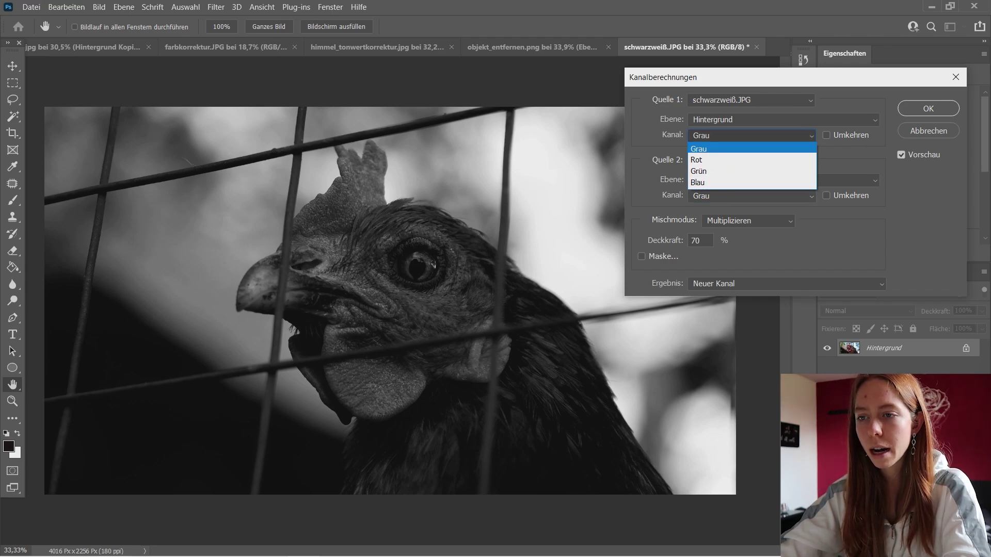
left_click(722, 159)
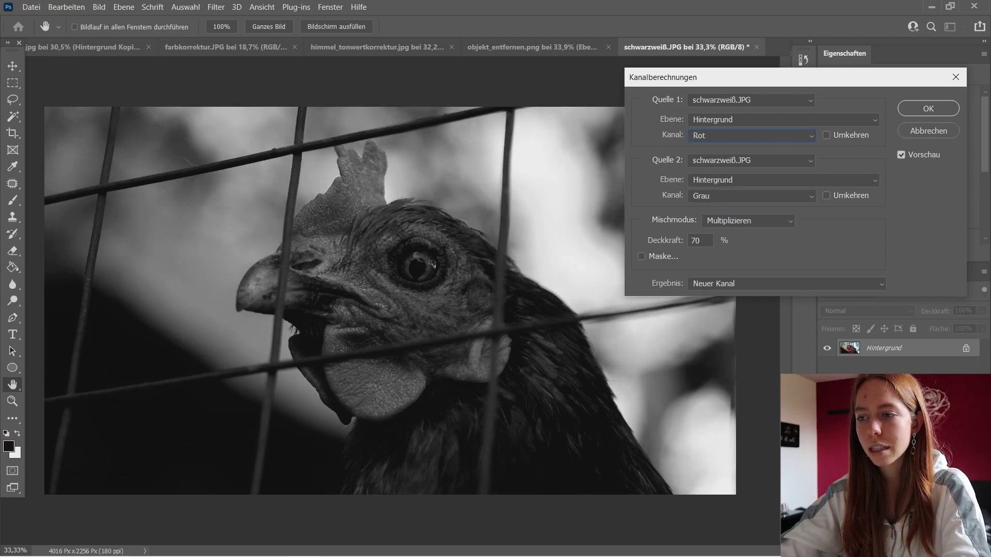
left_click(751, 135)
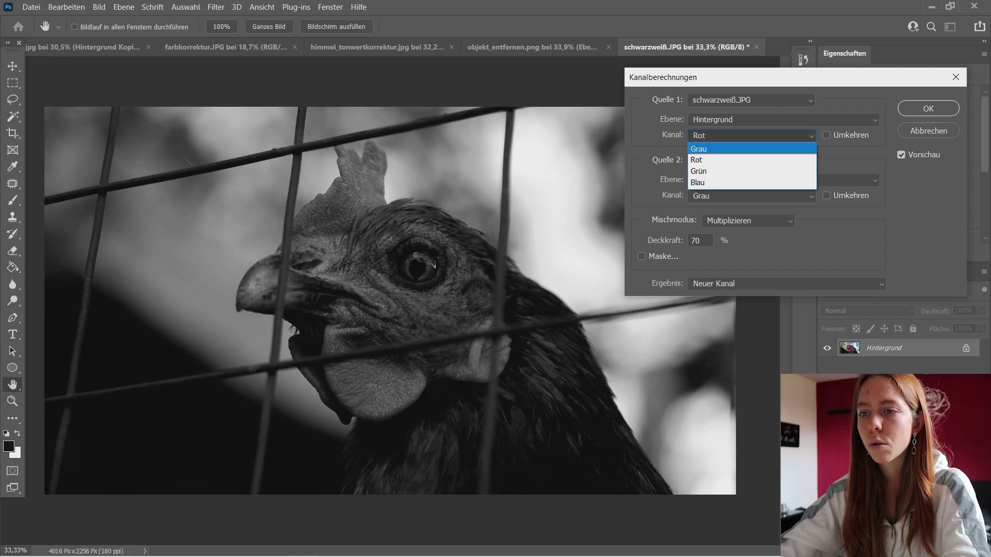
left_click(722, 170)
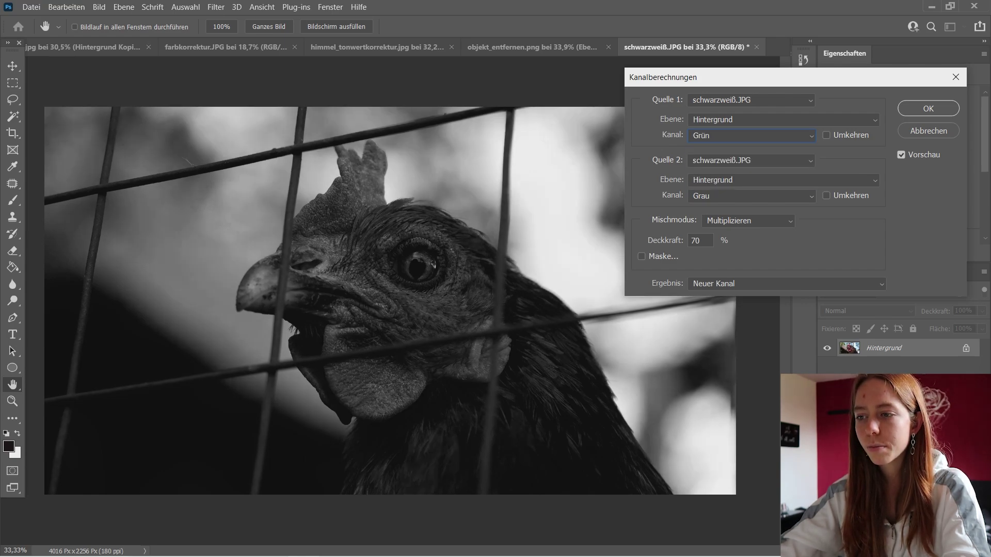
left_click(751, 135)
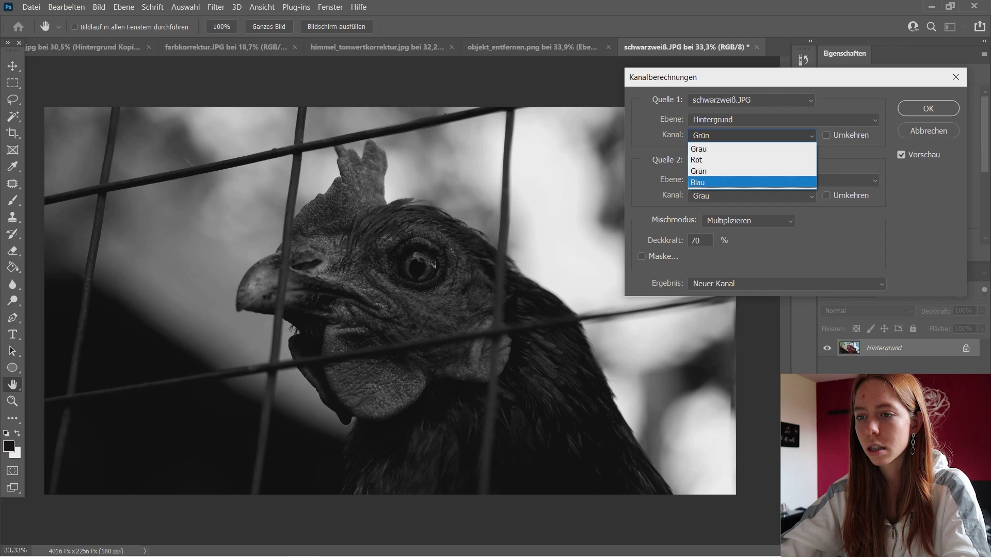
left_click(722, 181)
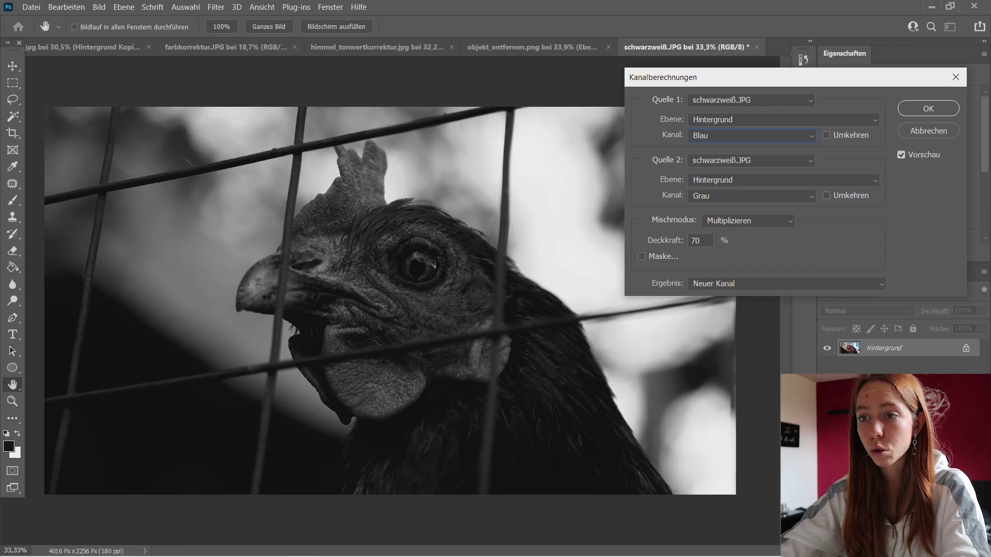
left_click(750, 135)
left_click(723, 186)
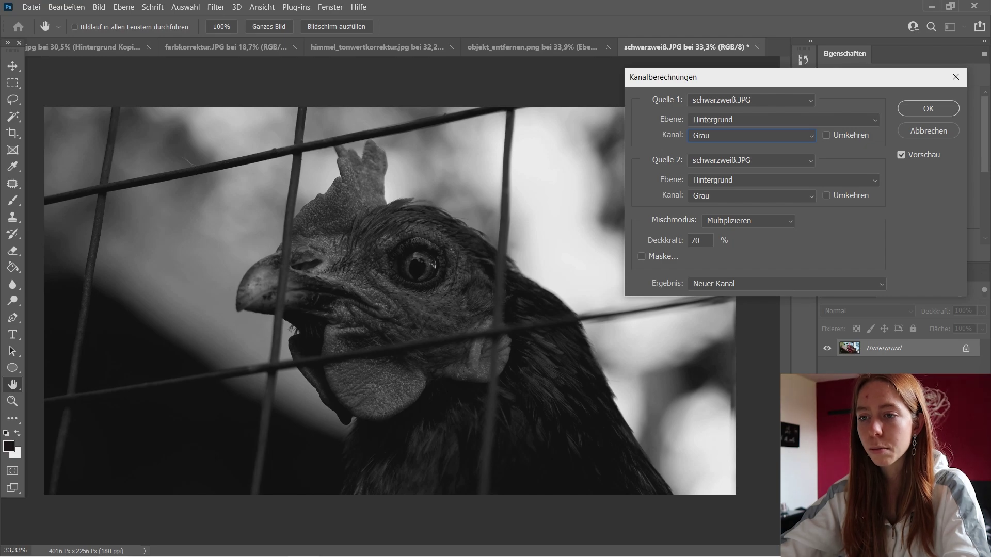
- Compare red, green and blue as the second source channel, then return to Grau
left_click(750, 196)
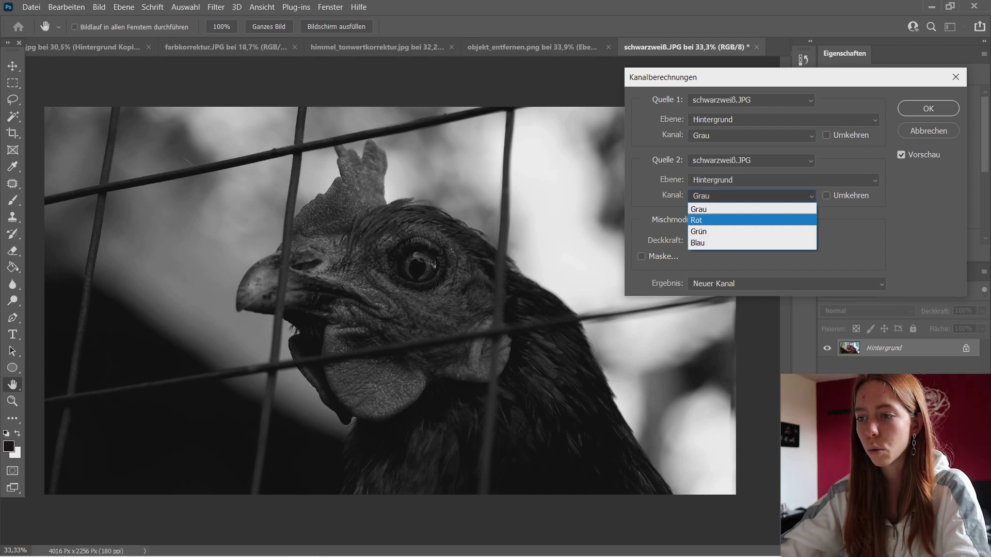
left_click(696, 220)
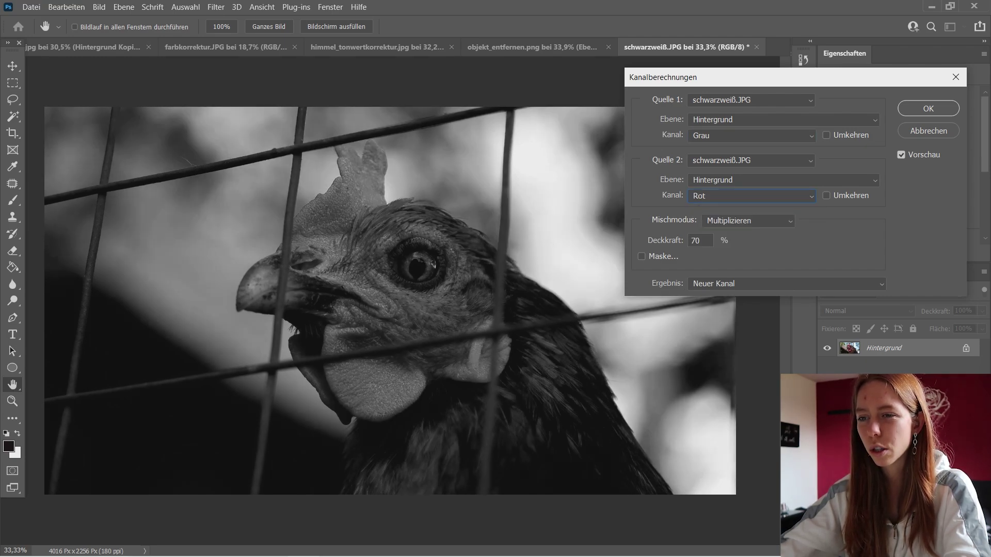
left_click(751, 196)
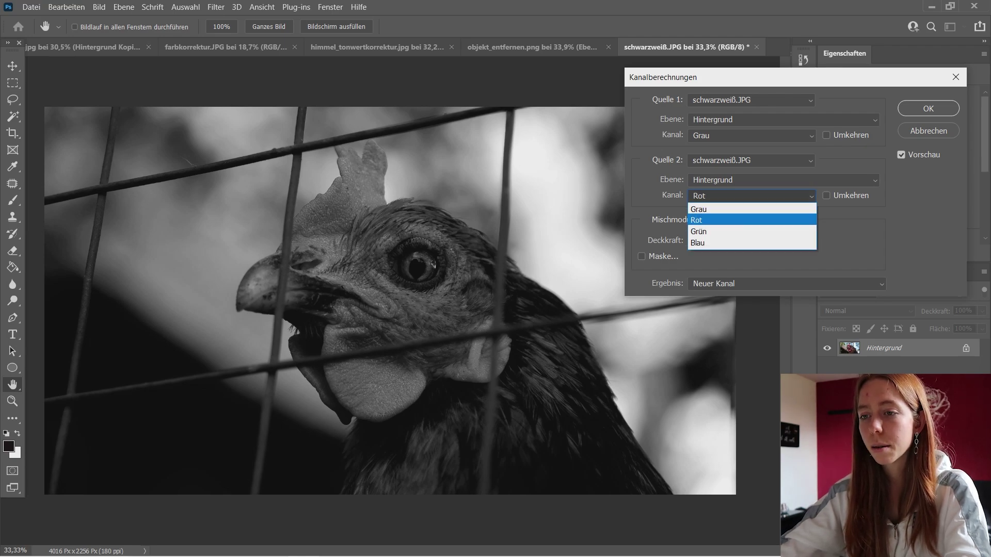
left_click(698, 231)
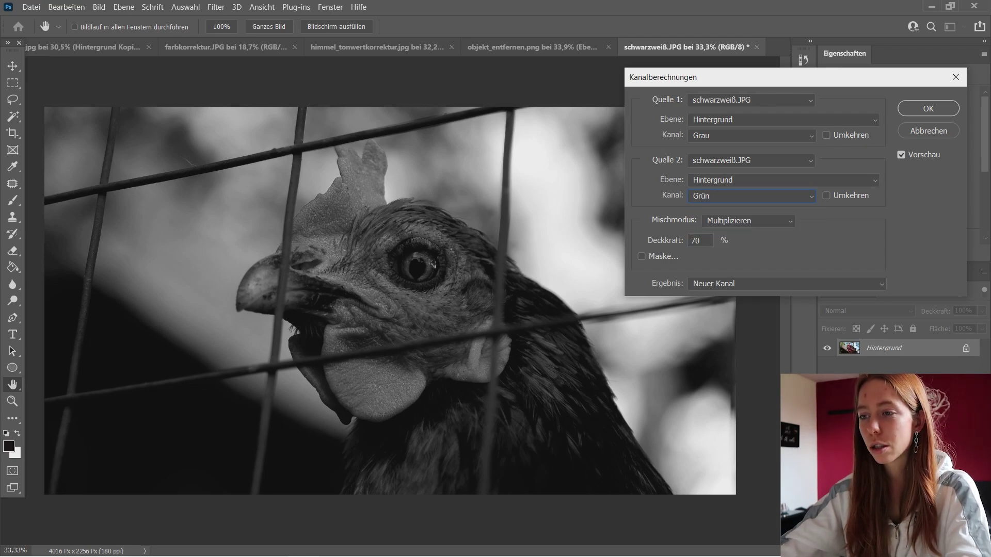
left_click(750, 196)
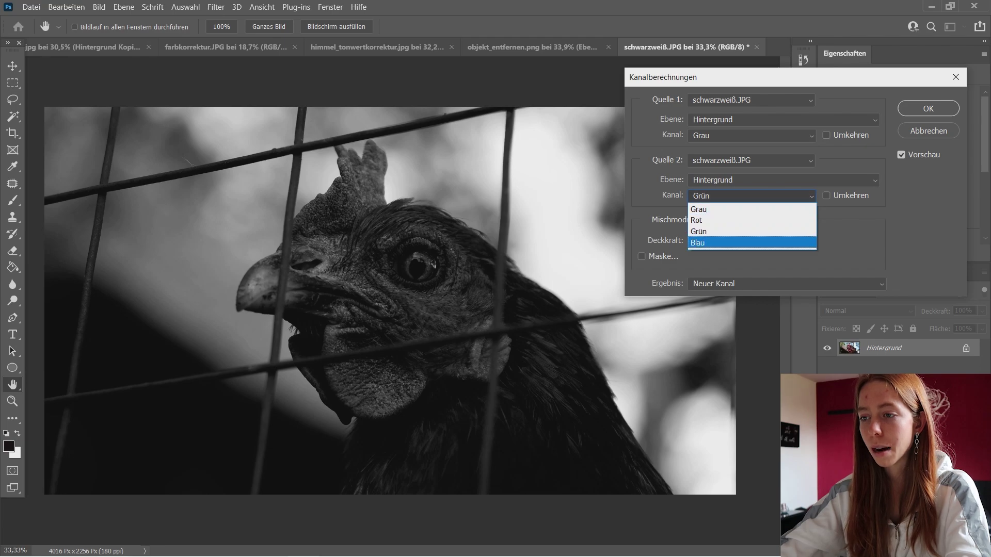
left_click(699, 242)
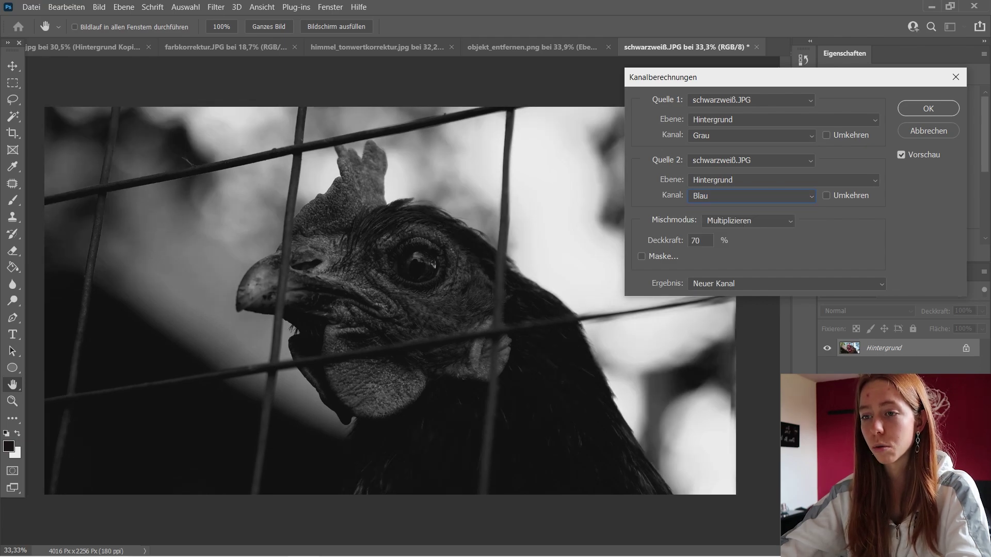
left_click(751, 195)
left_click(699, 209)
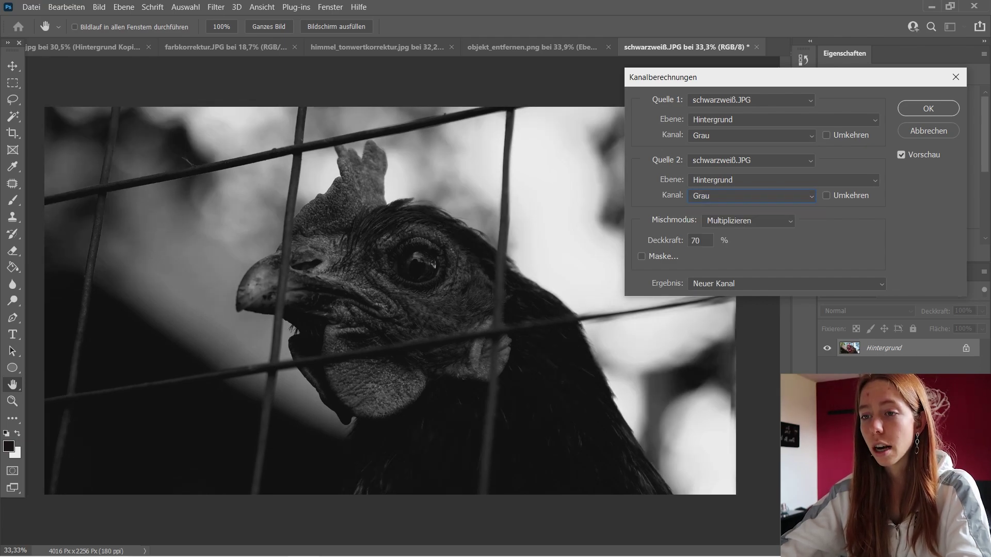
- Set opacity to 50% and output the calculation to a new document
type("50")
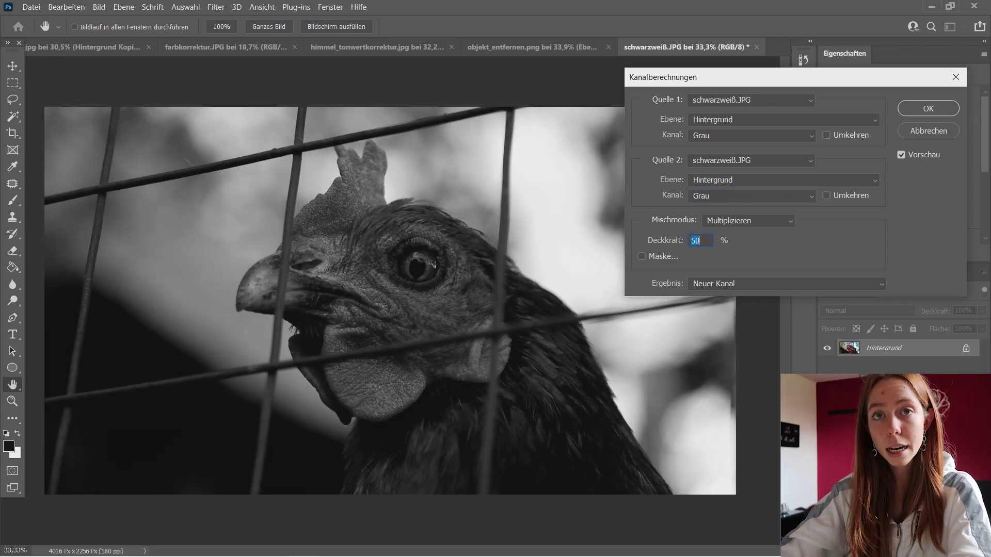
left_click(787, 283)
left_click(720, 297)
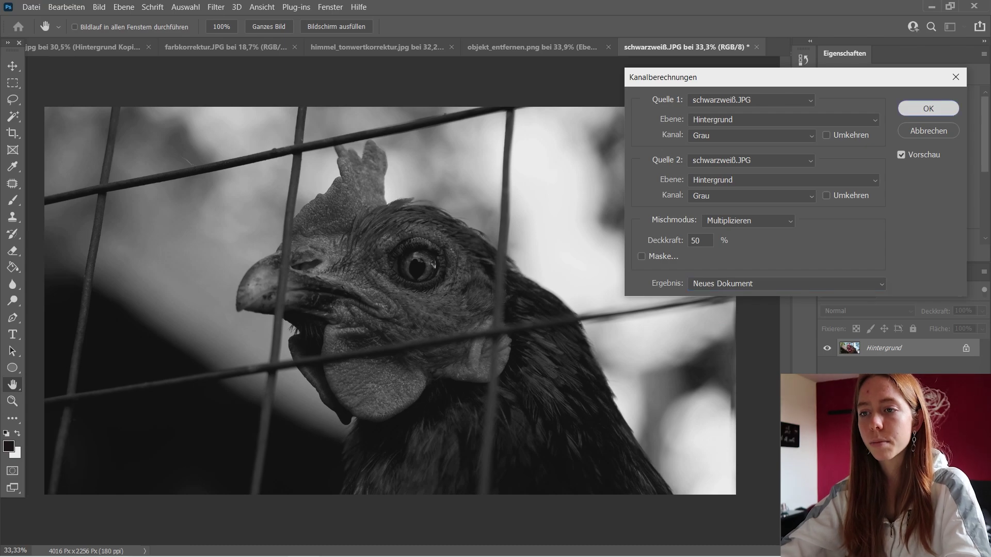
left_click(928, 108)
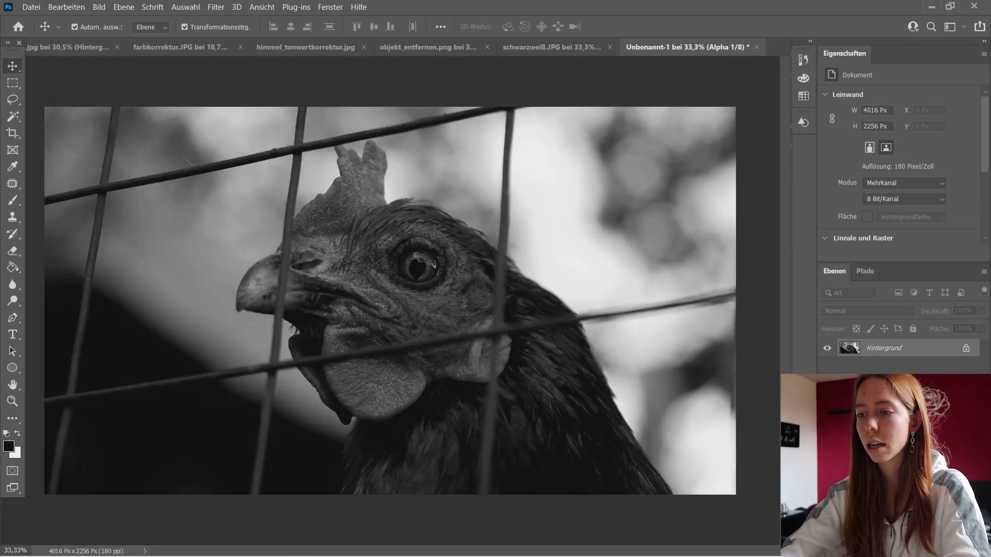
- Convert the new document to Graustufen mode
scroll(390, 301, "down", 2)
scroll(390, 301, "up", 2)
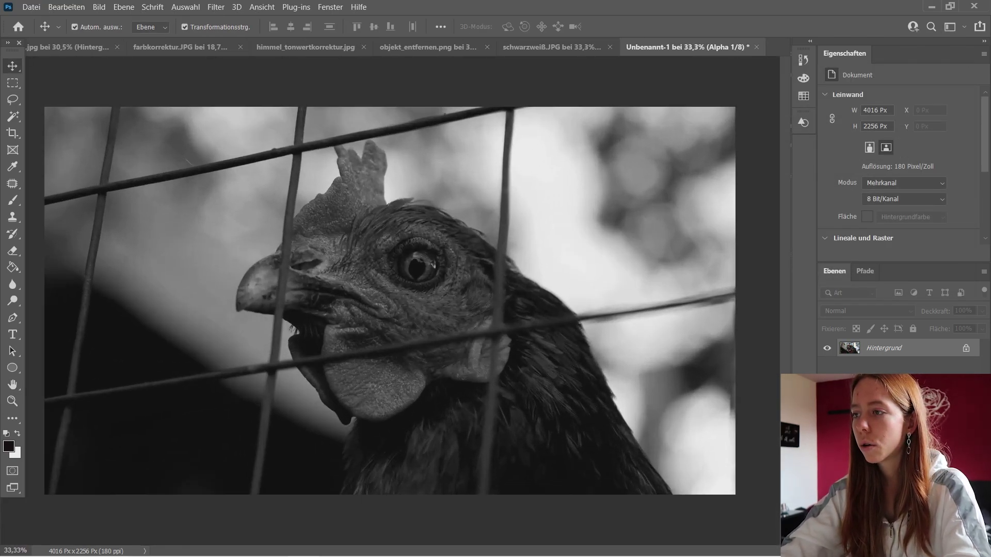
left_click(98, 7)
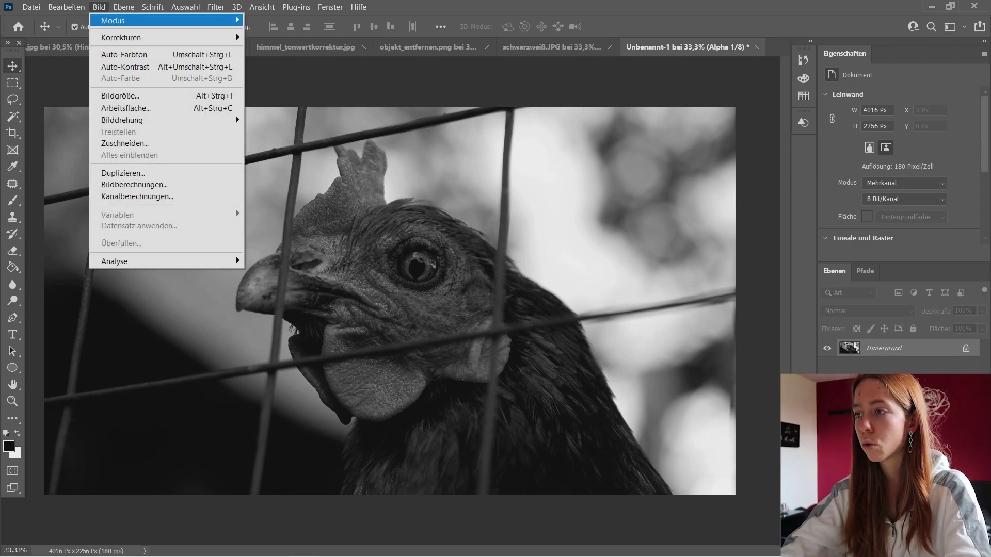
left_click(47, 31)
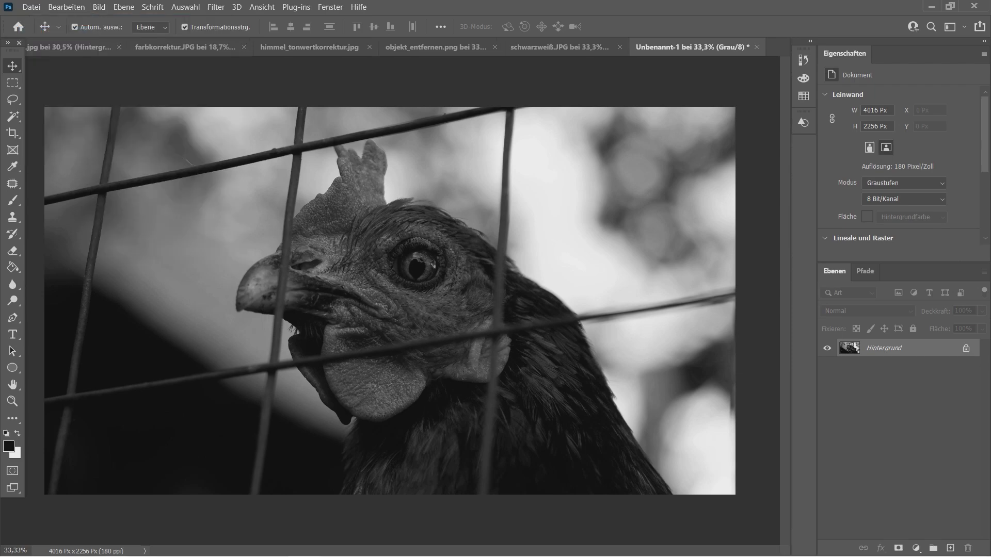
- Add a Tonwertkorrektur layer, pulling the white point in and nudging the black point up
left_click(916, 548)
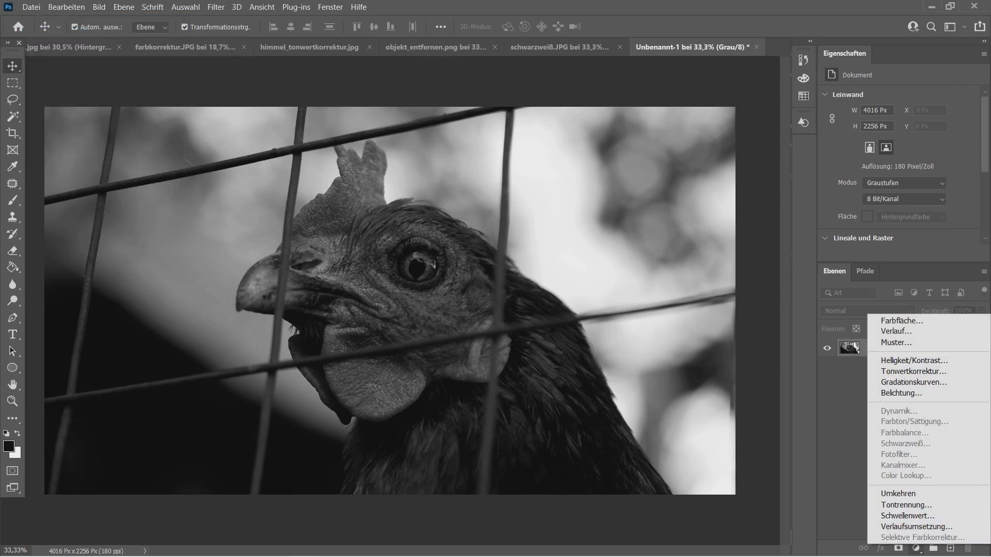
left_click(913, 371)
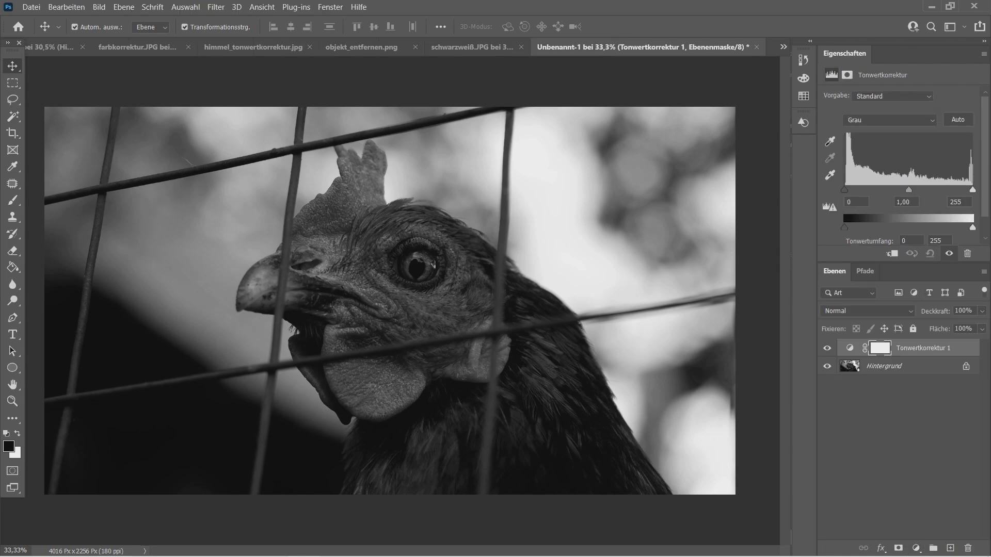
mouse_move(972, 190)
left_mouse_down()
mouse_move(880, 190)
mouse_move(972, 190)
left_mouse_up()
mouse_move(849, 190)
left_mouse_down()
mouse_move(867, 190)
mouse_move(844, 190)
left_mouse_up()
left_click_drag(972, 190, 907, 189)
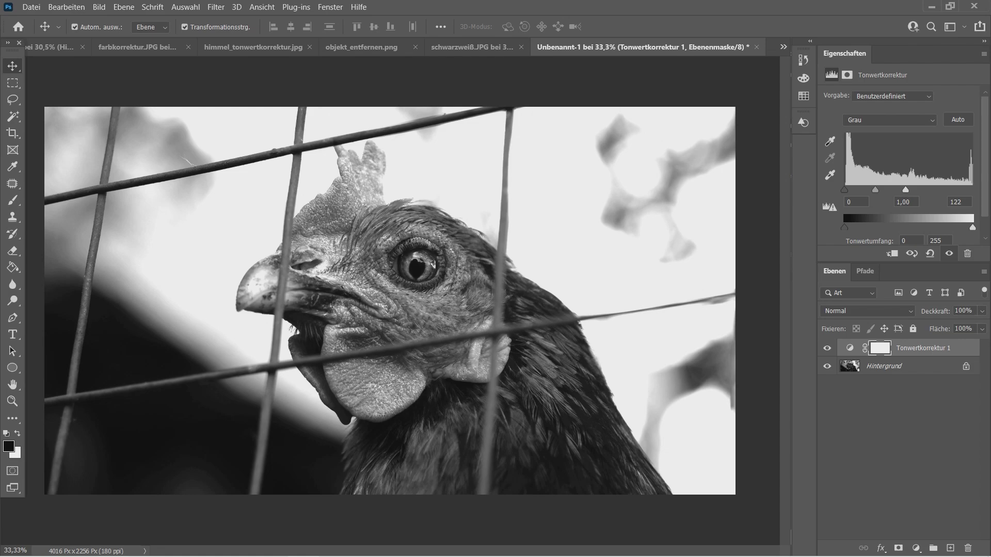
left_click_drag(845, 190, 847, 190)
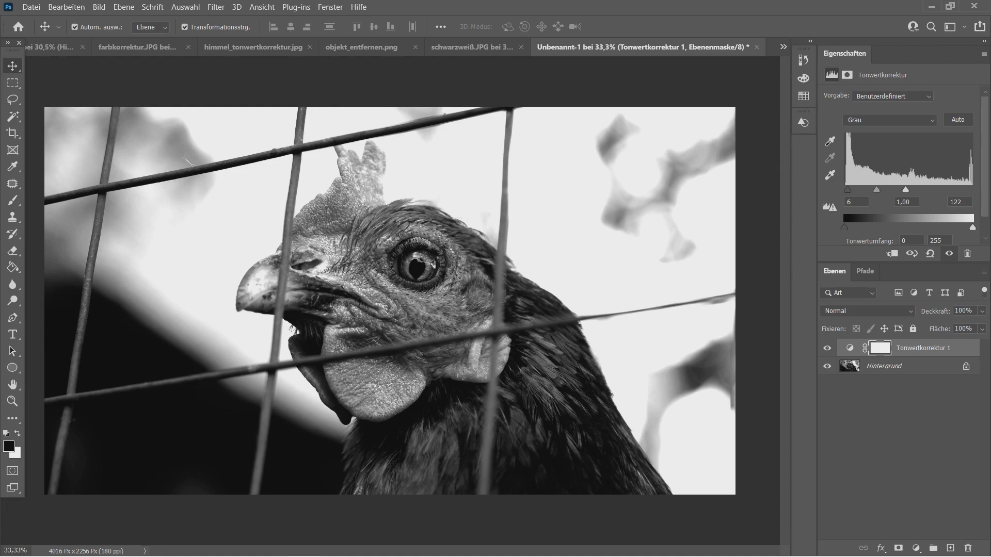
left_click_drag(907, 190, 897, 189)
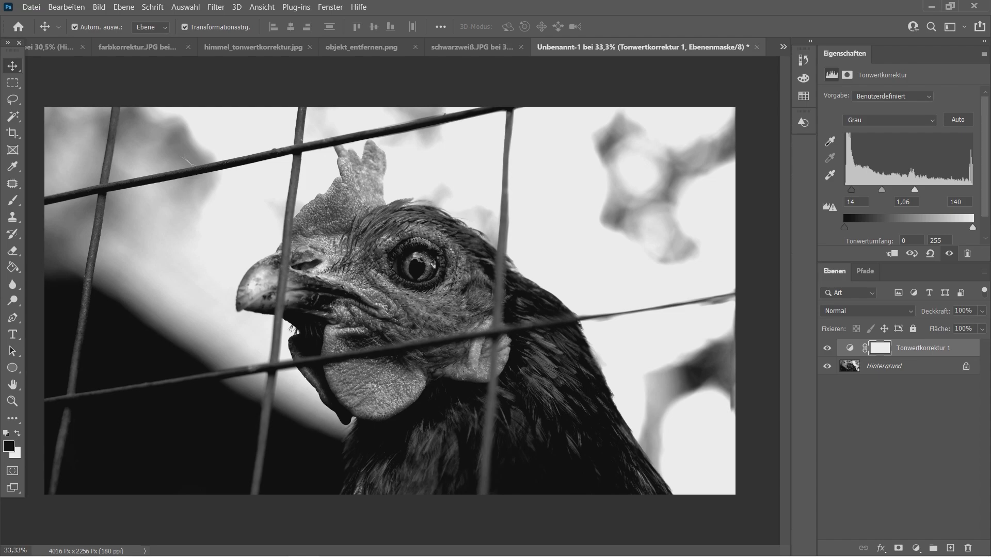
- Duplicate Hintergrund, clip the Levels layer to the copy, and add a mask to it
left_click(888, 366)
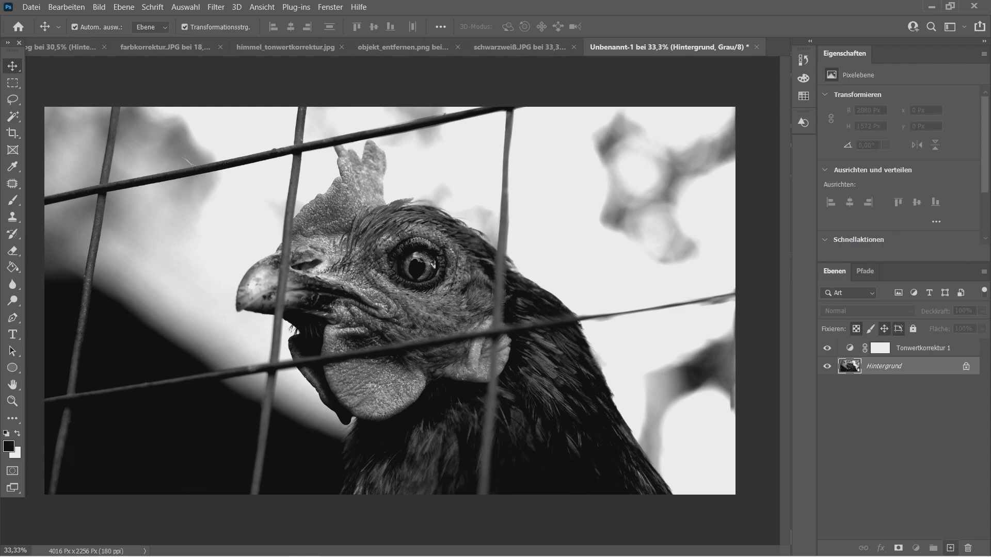
key("ctrl+j")
key("alt+bracketright")
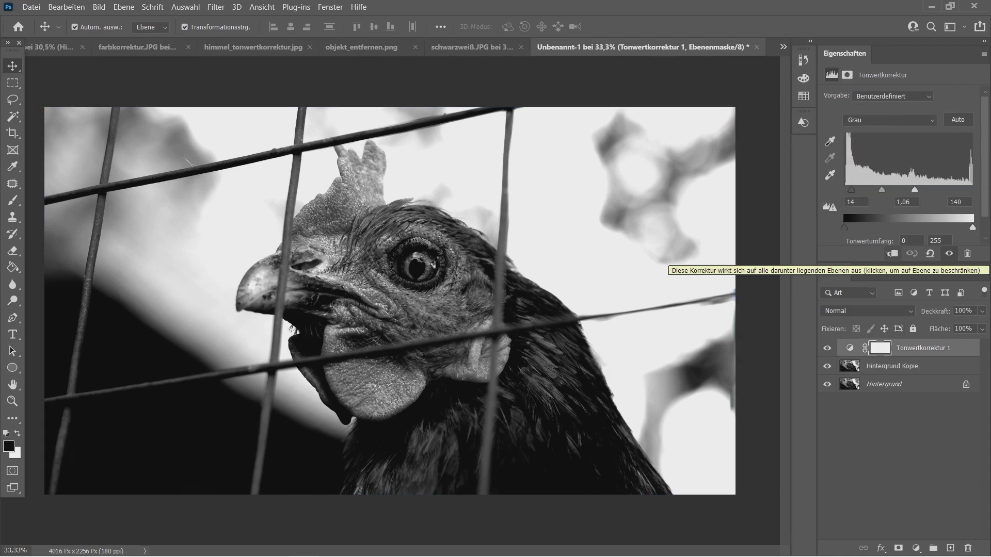
left_click(891, 253)
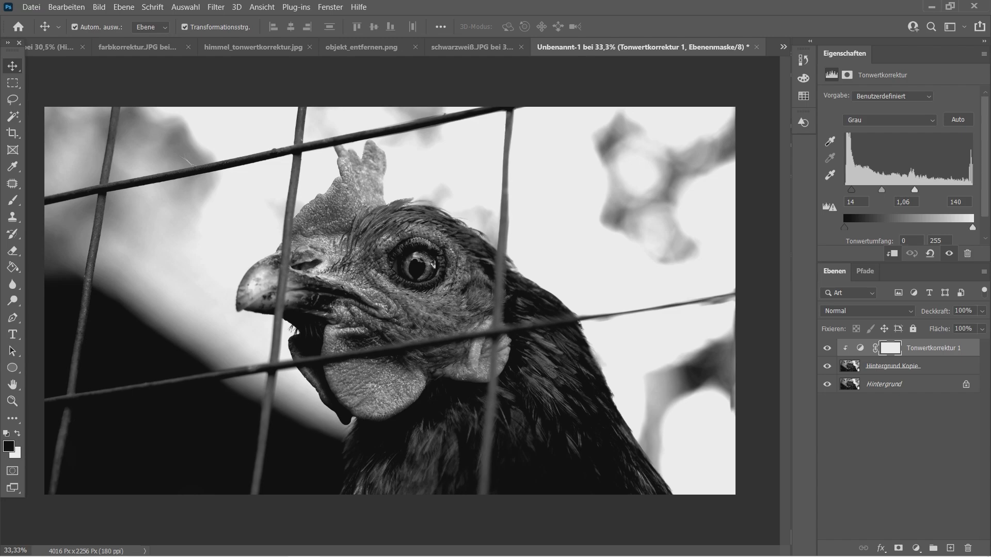
left_click(892, 366)
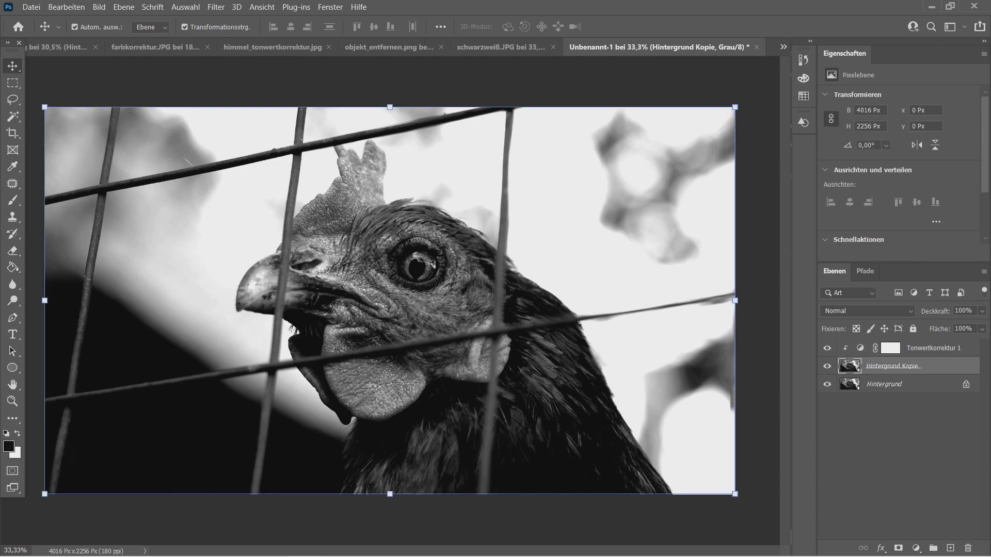
left_click(899, 548)
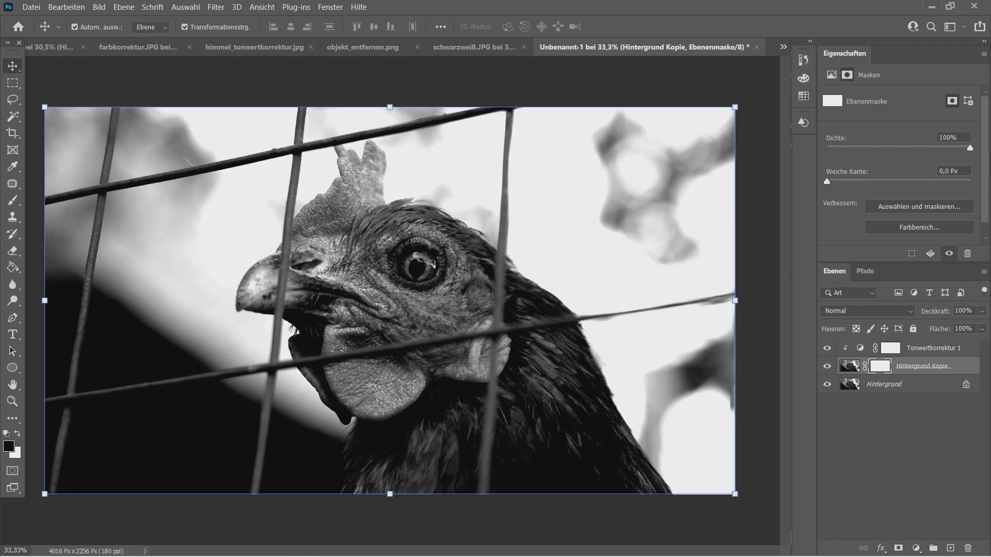
- With a large soft brush, paint black over the background above and left of the hen
left_click(12, 200)
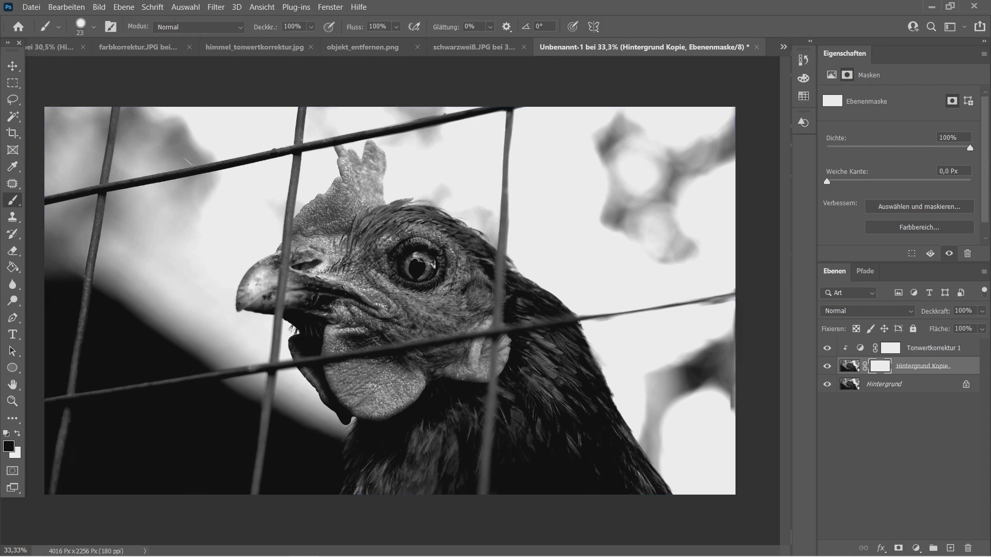
left_click(94, 26)
mouse_move(81, 67)
left_mouse_down()
mouse_move(139, 67)
mouse_move(82, 98)
left_mouse_up()
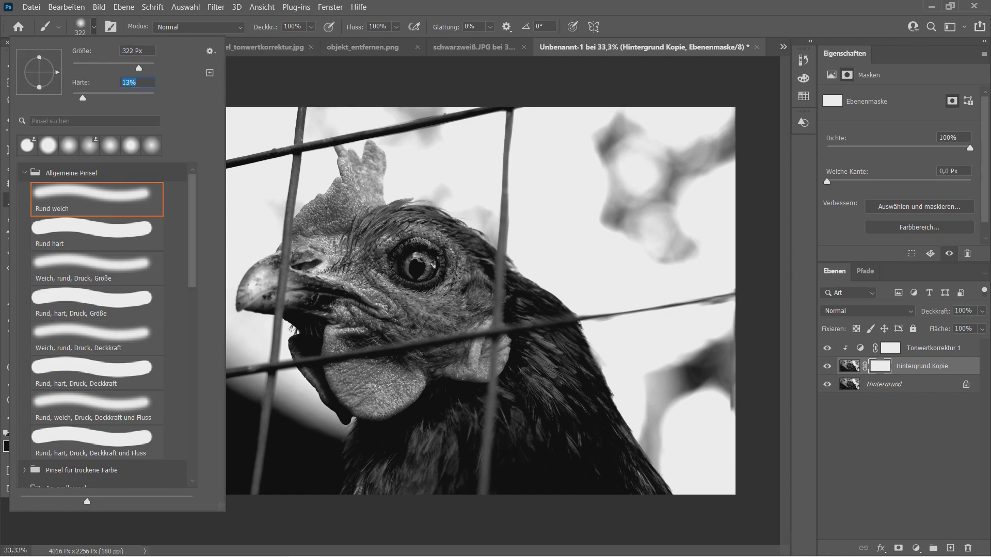
left_click_drag(139, 68, 142, 68)
mouse_move(496, 121)
left_mouse_down()
mouse_move(691, 140)
mouse_move(660, 186)
mouse_move(671, 237)
mouse_move(723, 247)
mouse_move(713, 413)
mouse_move(666, 464)
mouse_move(635, 372)
mouse_move(624, 382)
mouse_move(651, 454)
mouse_move(603, 361)
mouse_move(585, 189)
mouse_move(519, 232)
mouse_move(480, 134)
mouse_move(424, 118)
mouse_move(413, 165)
mouse_move(428, 201)
mouse_move(382, 121)
mouse_move(289, 134)
mouse_move(258, 209)
left_mouse_up()
left_click_drag(258, 209, 227, 137)
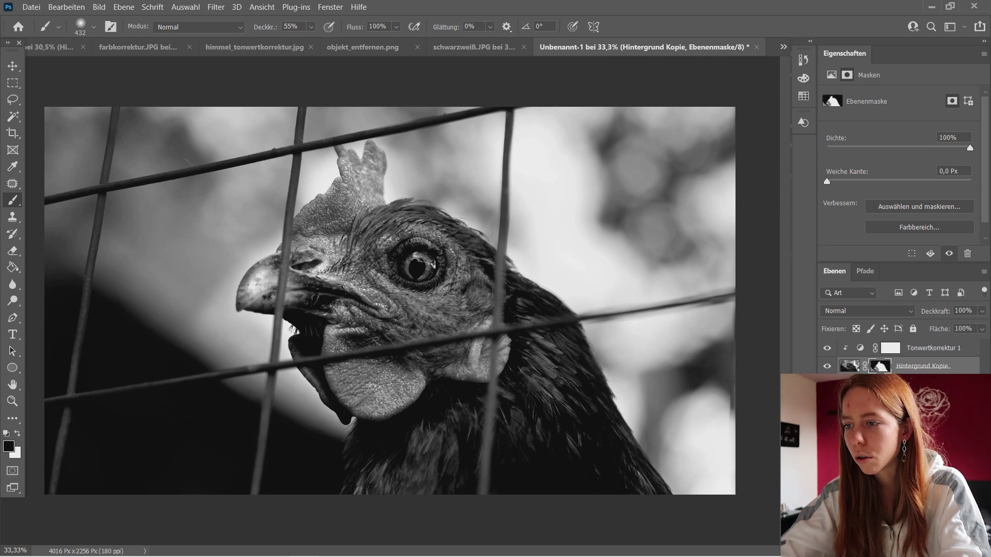
scroll(432, 263, "up", 2)
scroll(432, 263, "up", 2)
scroll(433, 263, "up", 2)
scroll(432, 263, "up", 1)
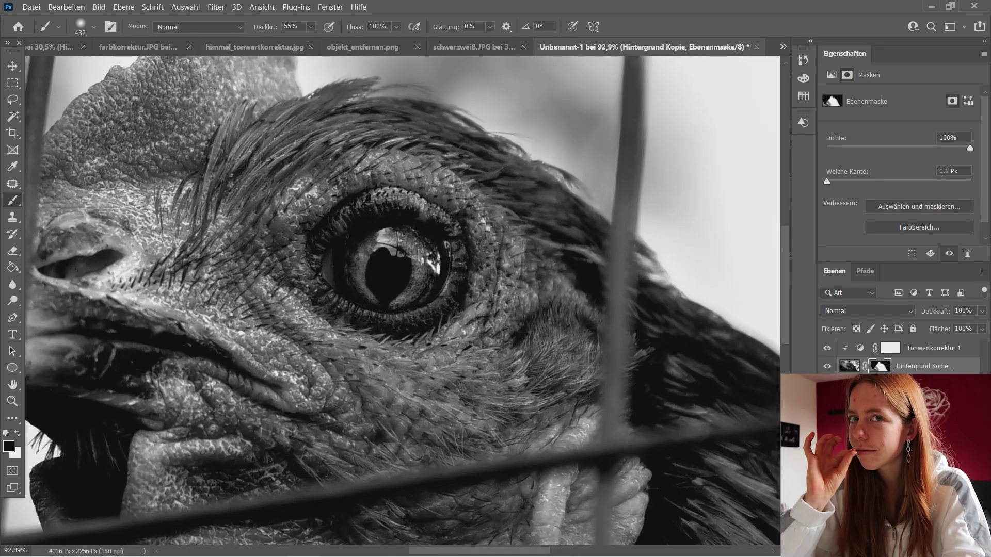
scroll(392, 310, "up", 2)
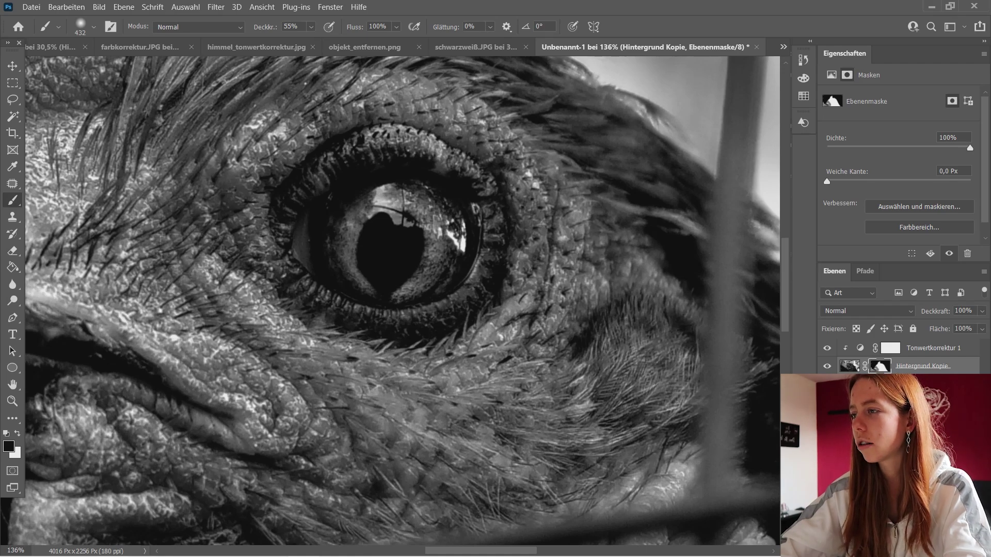